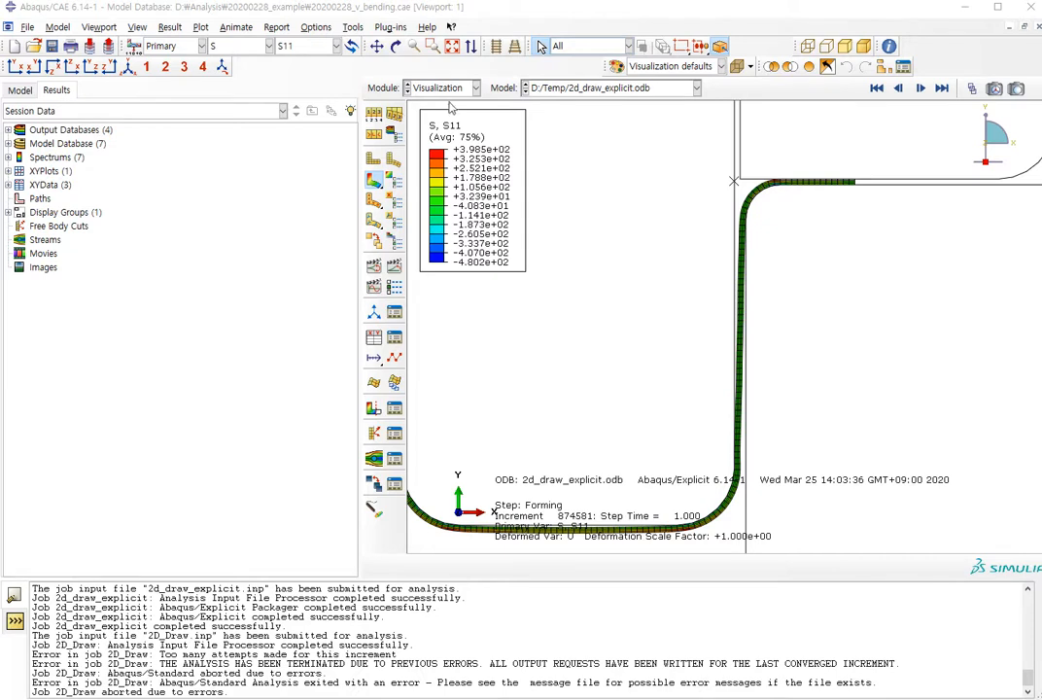
Leave the result plot and display the 2D_draw_explicit assembly with its loads and boundary conditions in the Load module.
{"action": "left_click", "coordinate": [457, 88]}
{"action": "left_click", "coordinate": [428, 101]}
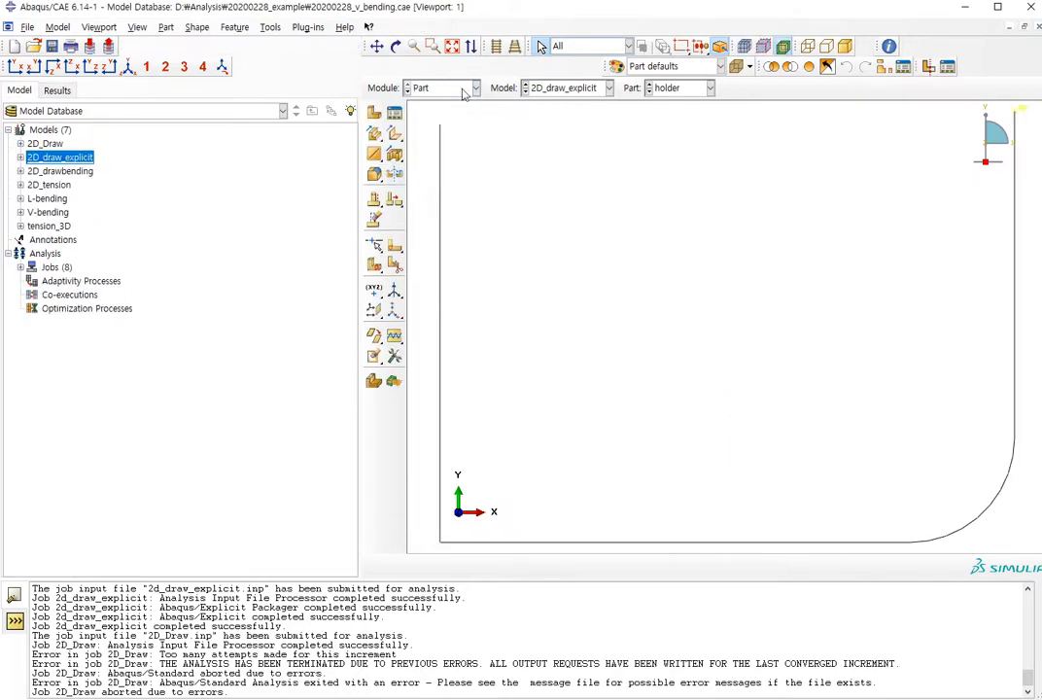
{"action": "scroll", "coordinate": [582, 165], "scroll_direction": "down", "scroll_amount": 2}
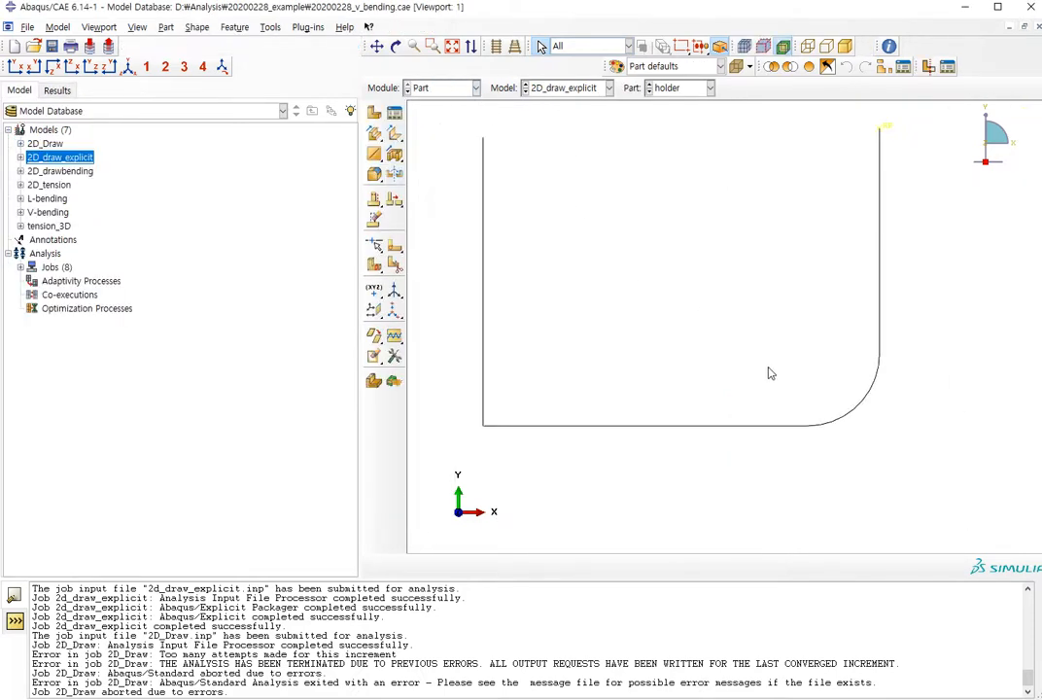
{"action": "left_click", "coordinate": [58, 26]}
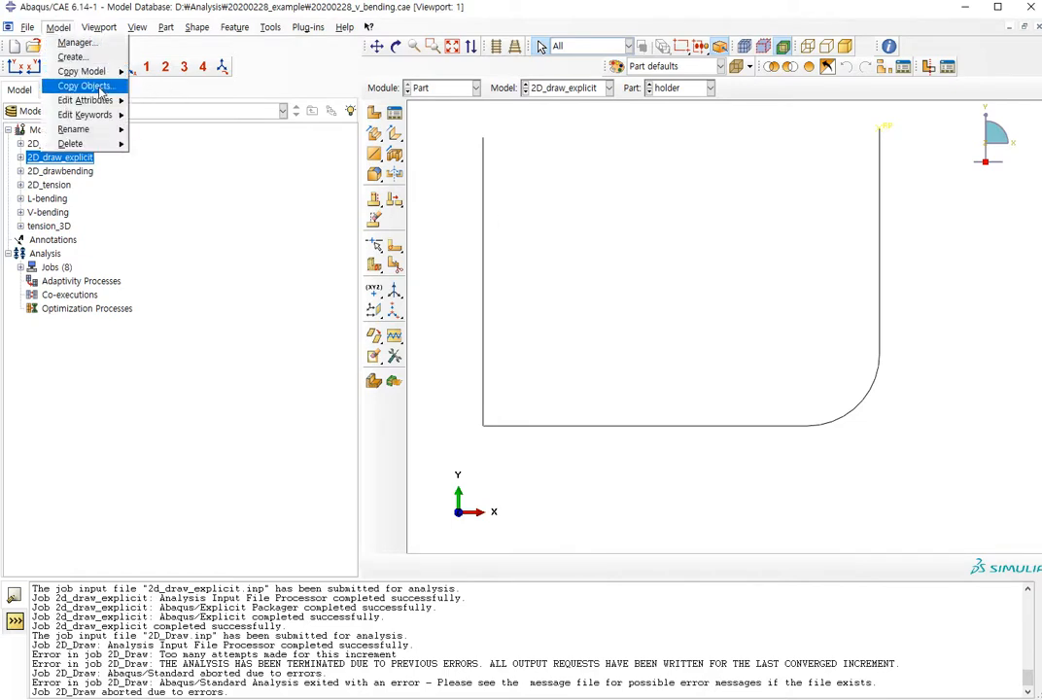
{"action": "left_click", "coordinate": [448, 92]}
{"action": "left_click", "coordinate": [448, 91]}
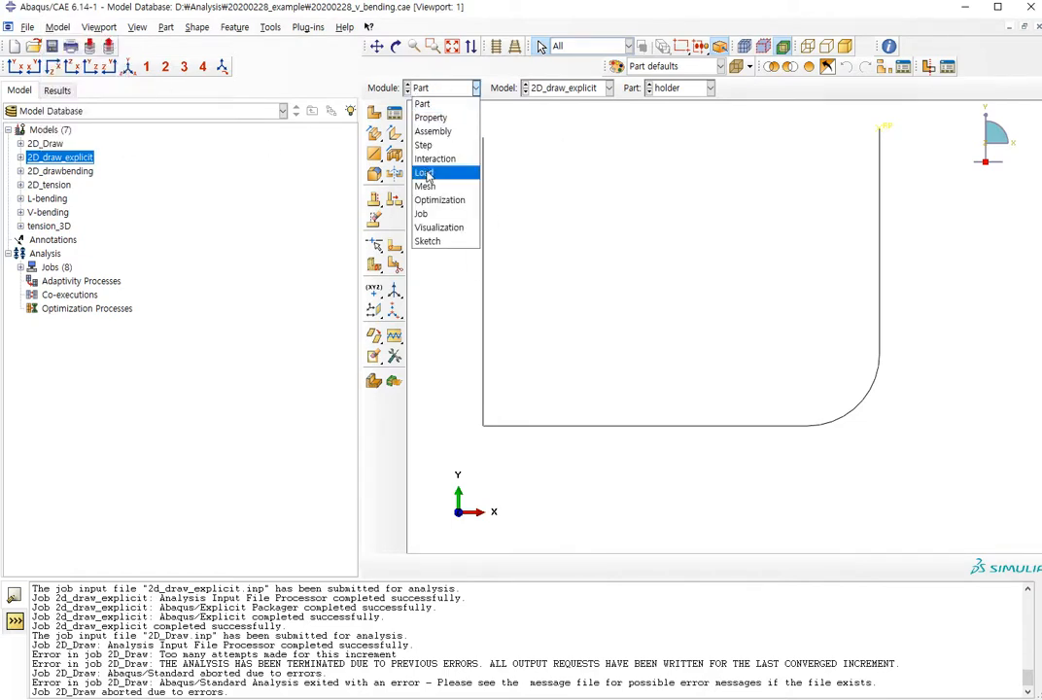
{"action": "left_click", "coordinate": [426, 174]}
{"action": "left_click", "coordinate": [472, 325]}
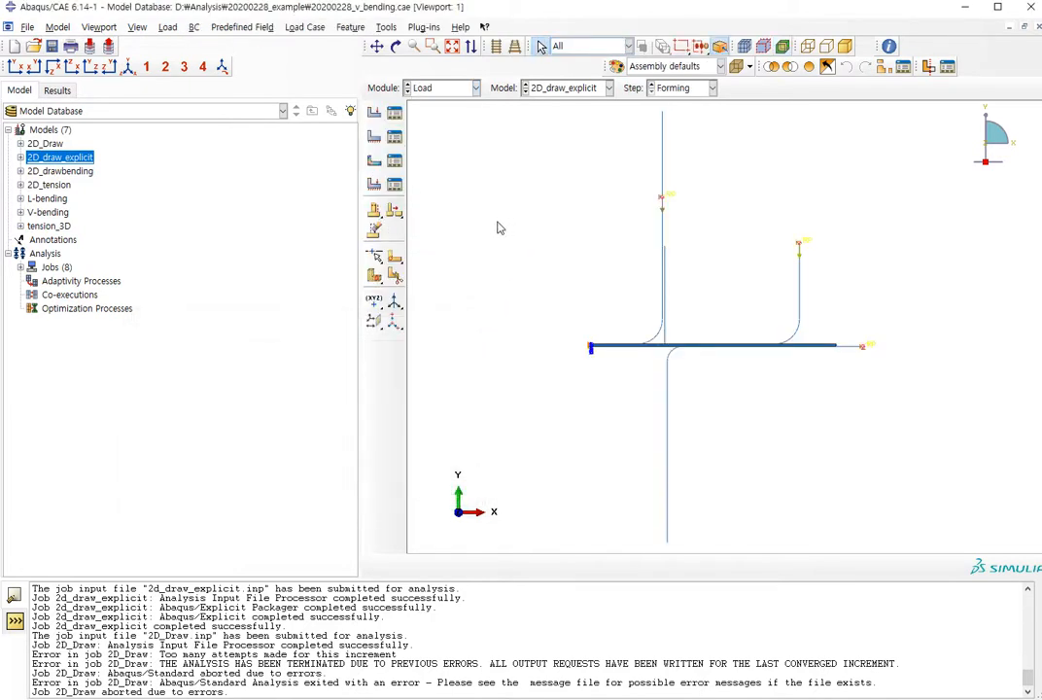
Create a new Standard & Explicit model named 2D_draw_SPB.
{"action": "left_click", "coordinate": [57, 28]}
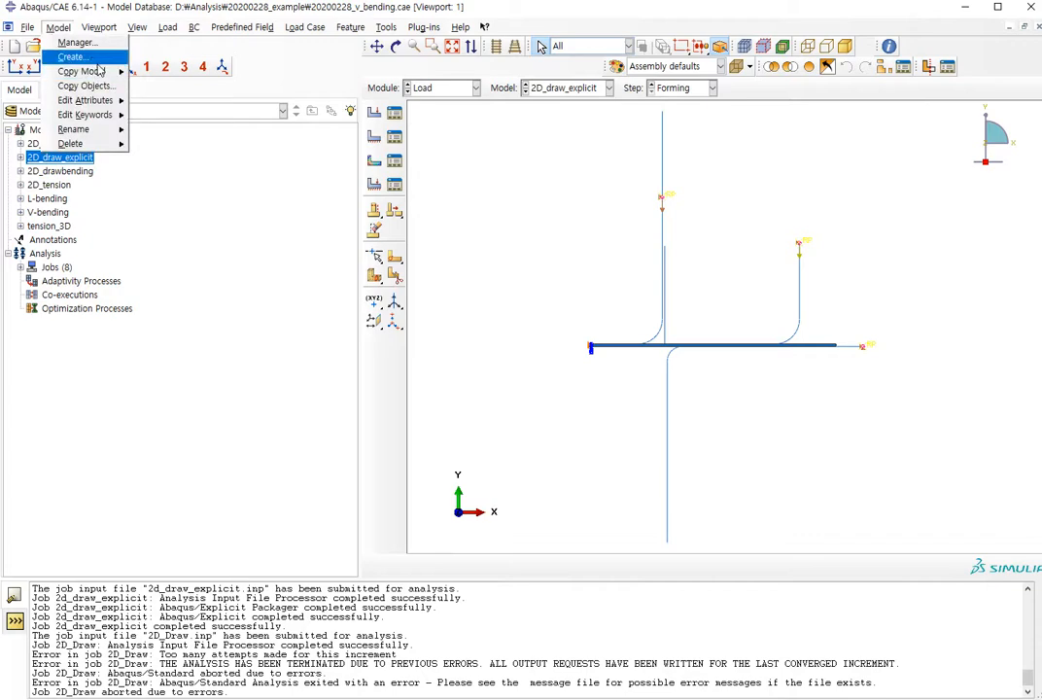
{"action": "left_click", "coordinate": [92, 59]}
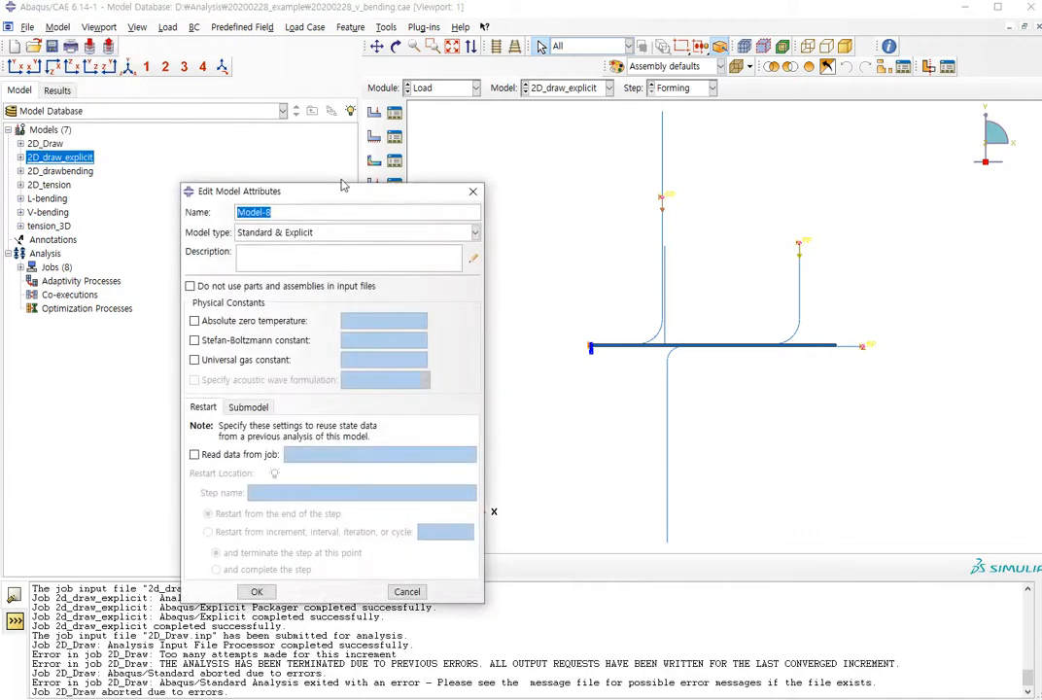
{"action": "type", "text": "SPB"}
{"action": "left_click", "coordinate": [256, 591]}
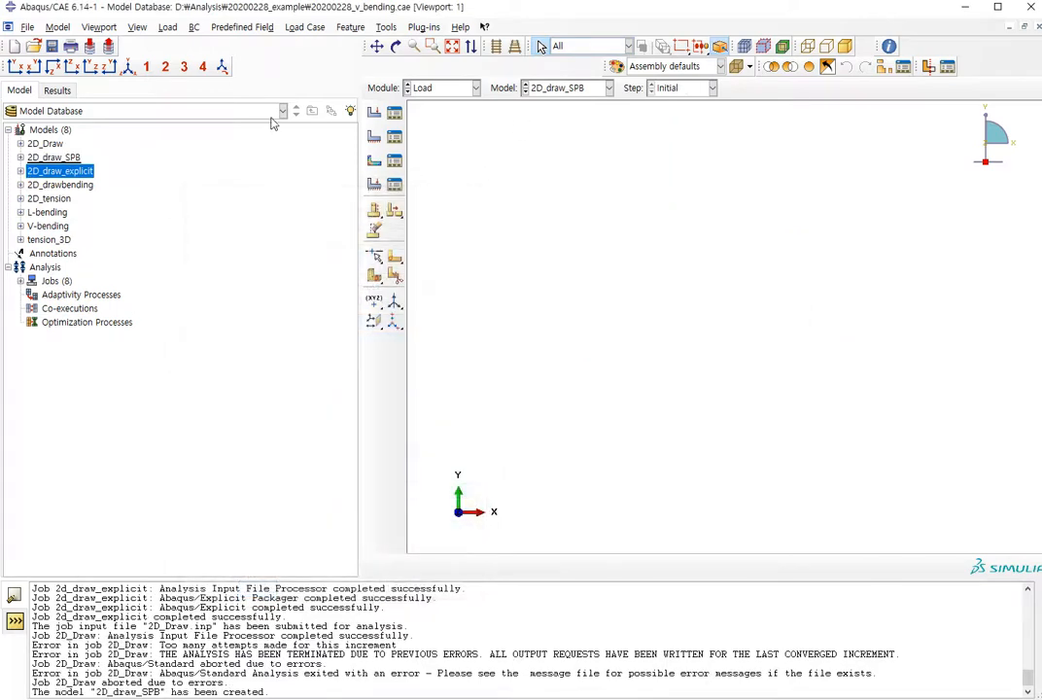
Set up an object copy with 2D_draw_explicit as the source model and 2D_draw_SPB as the destination.
{"action": "left_click", "coordinate": [57, 27]}
{"action": "left_click", "coordinate": [80, 85]}
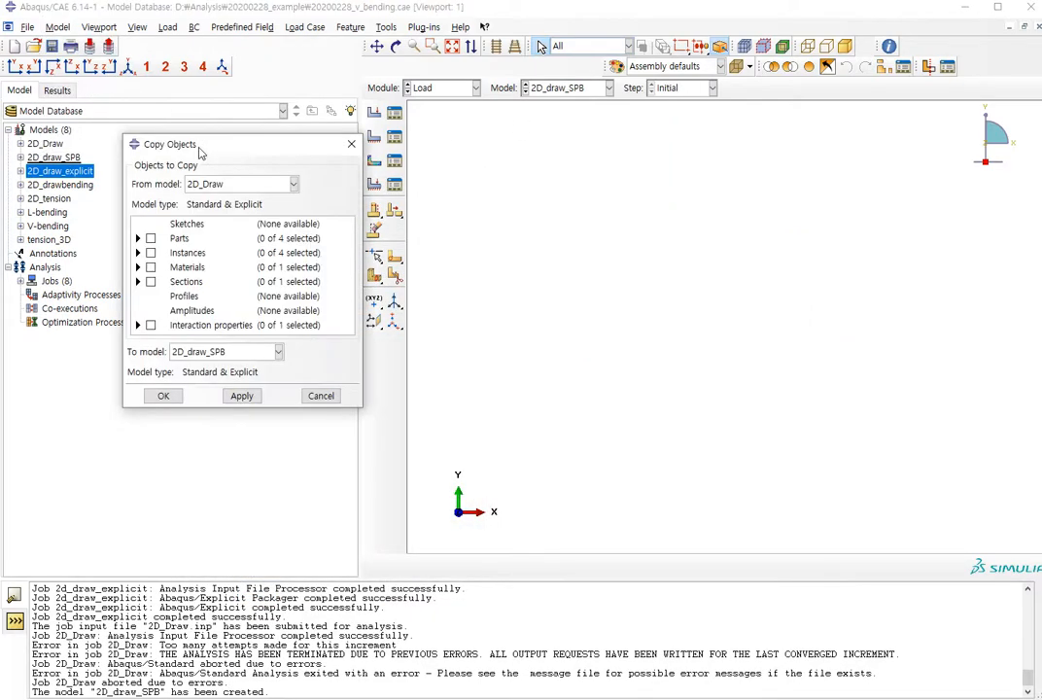
{"action": "left_click_drag", "start_coordinate": [200, 146], "coordinate": [515, 171]}
{"action": "left_click", "coordinate": [549, 208]}
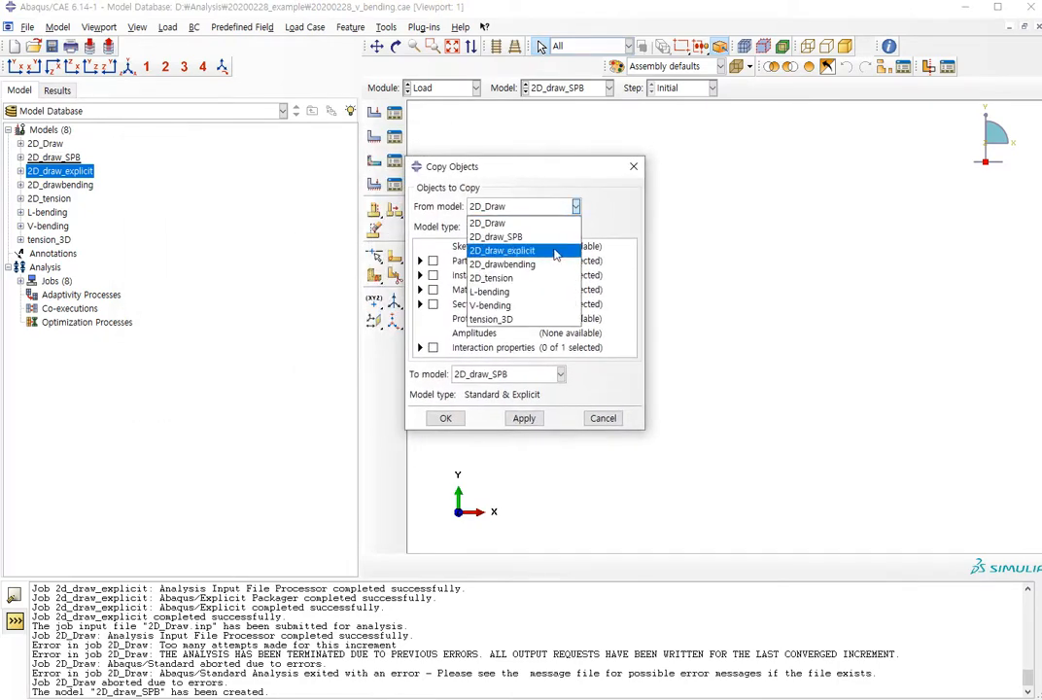
{"action": "left_click", "coordinate": [551, 256]}
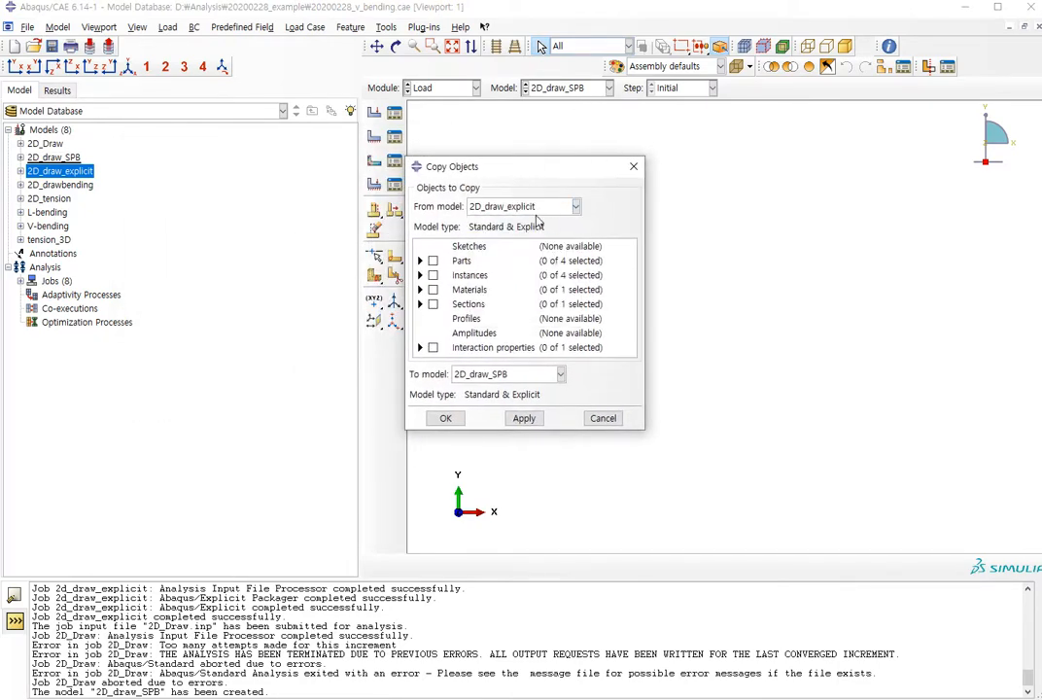
{"action": "left_click_drag", "start_coordinate": [512, 172], "coordinate": [909, 117]}
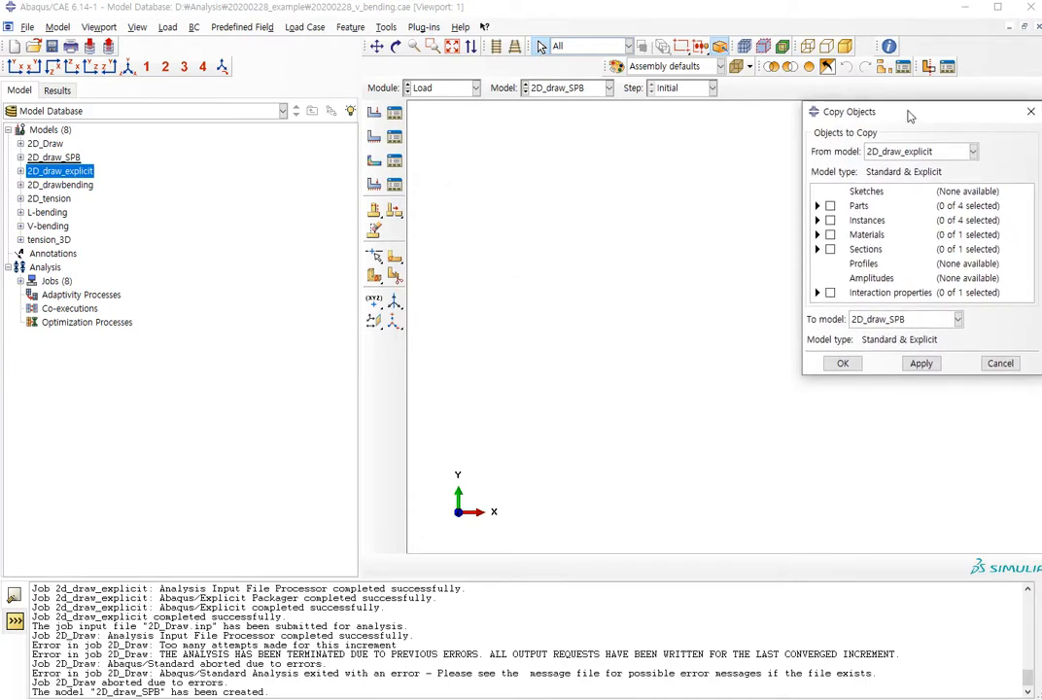
{"action": "left_click", "coordinate": [972, 152]}
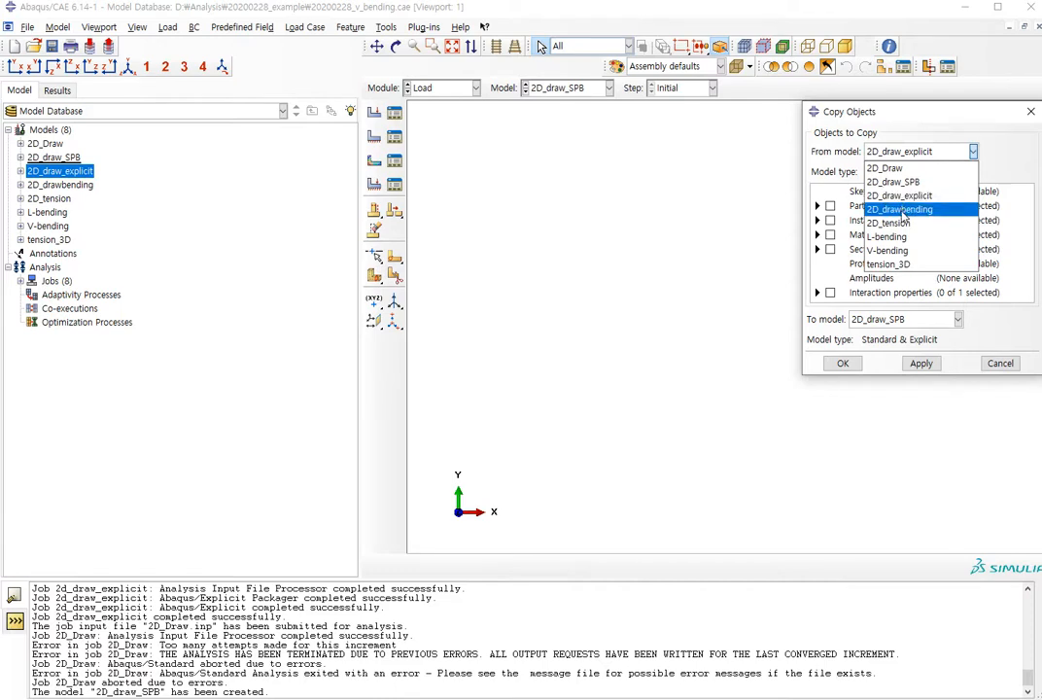
{"action": "left_click", "coordinate": [924, 198]}
Copy the sheet part, the sheet-1 instance, and all materials and sections into 2D_draw_SPB.
{"action": "left_click", "coordinate": [818, 206]}
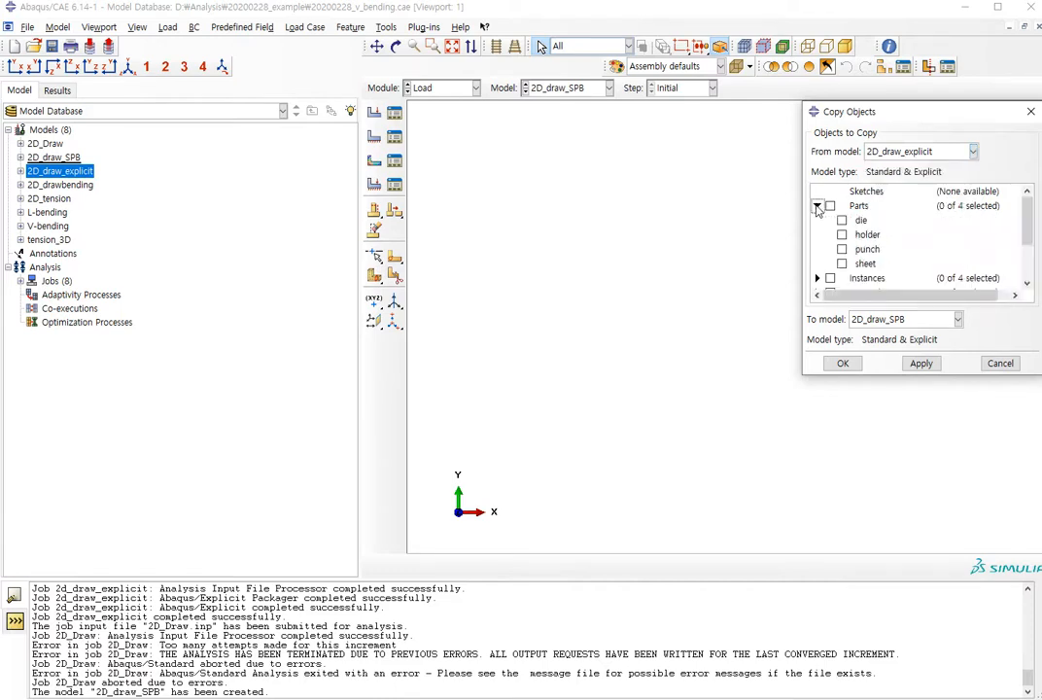
{"action": "left_click", "coordinate": [819, 207]}
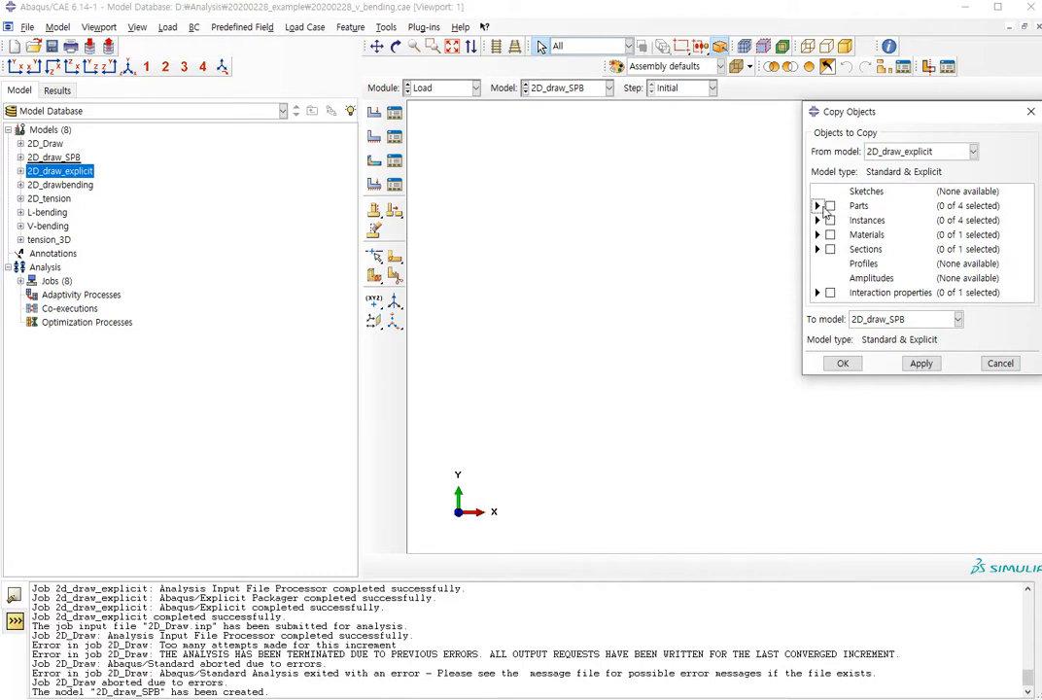
{"action": "left_click", "coordinate": [817, 206]}
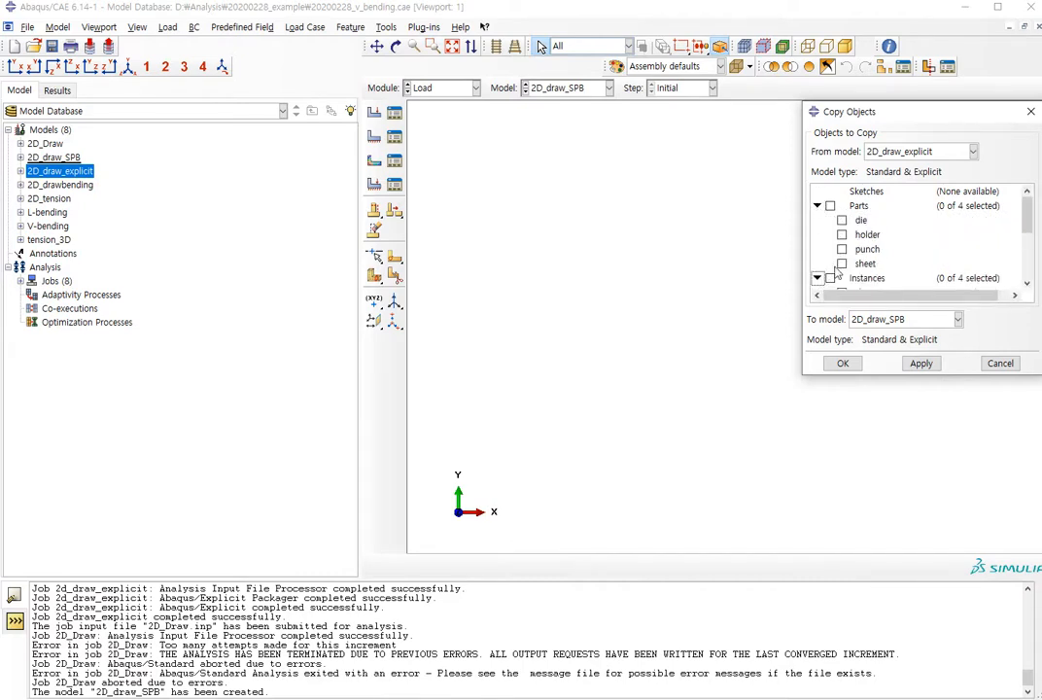
{"action": "left_click", "coordinate": [817, 278]}
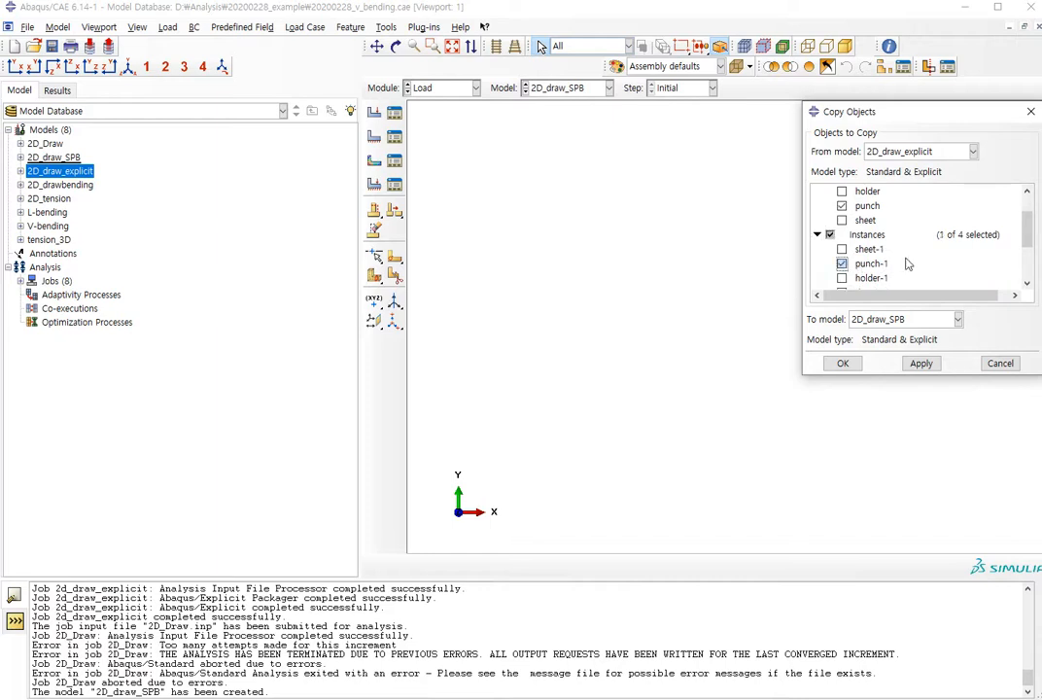
{"action": "scroll", "coordinate": [875, 243], "scroll_direction": "down", "scroll_amount": 2}
{"action": "scroll", "coordinate": [865, 228], "scroll_direction": "up", "scroll_amount": 1}
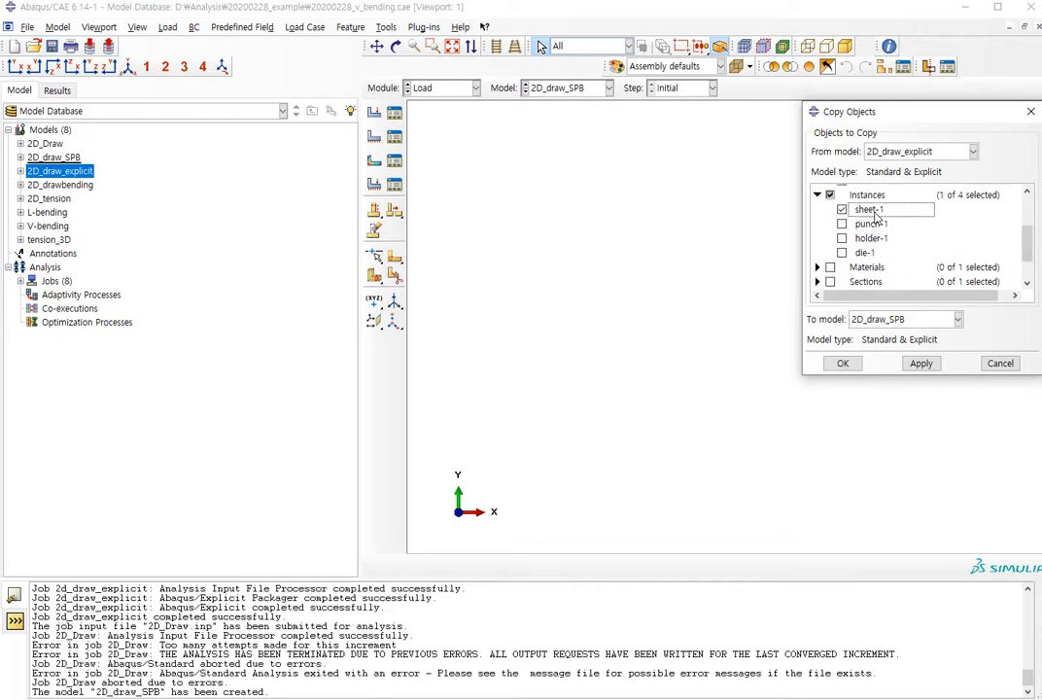
{"action": "left_click", "coordinate": [842, 209]}
{"action": "scroll", "coordinate": [834, 256], "scroll_direction": "down", "scroll_amount": 1}
{"action": "left_click", "coordinate": [830, 224]}
{"action": "left_click", "coordinate": [830, 238]}
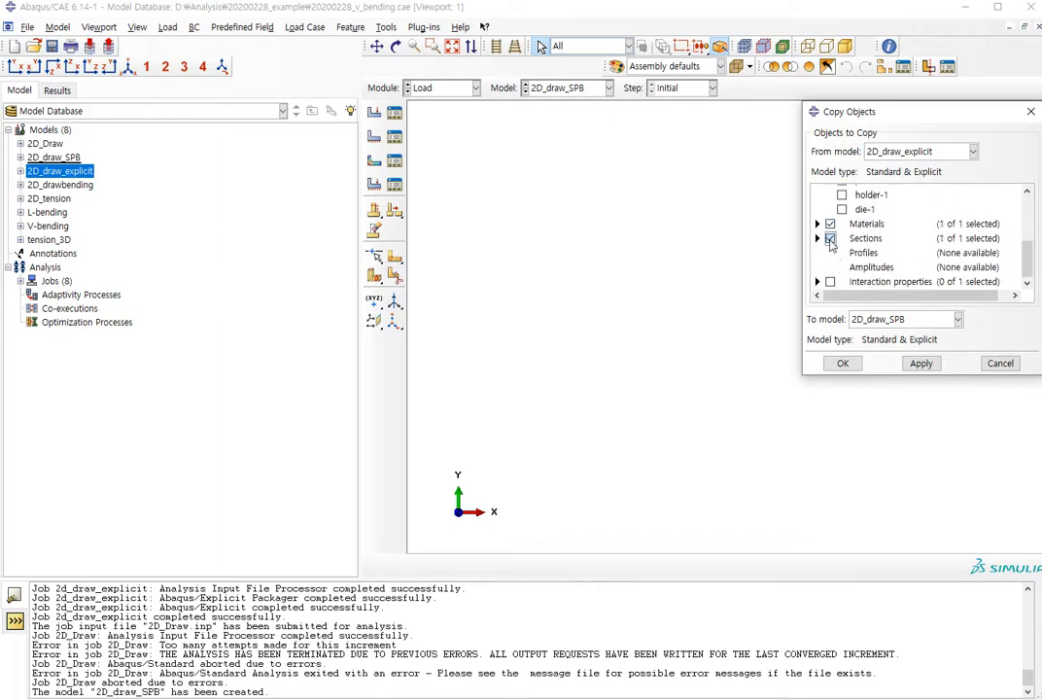
{"action": "left_click", "coordinate": [920, 363]}
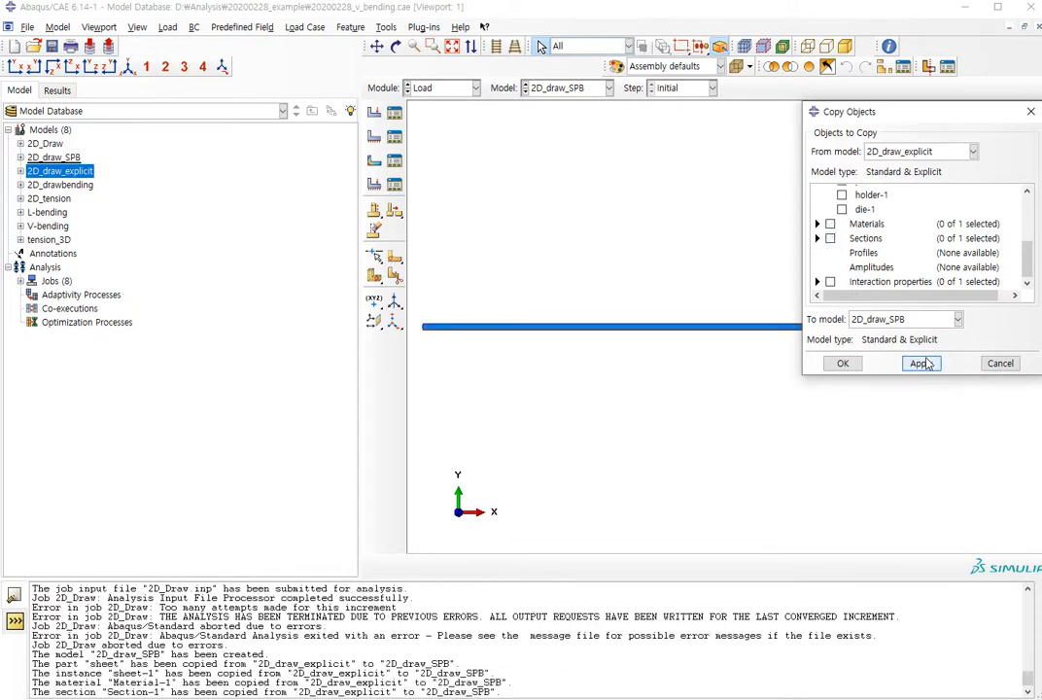
{"action": "left_click", "coordinate": [1030, 111]}
Create a Static, General step named SPB after Initial, with Nlgeom turned on.
{"action": "left_click", "coordinate": [440, 89]}
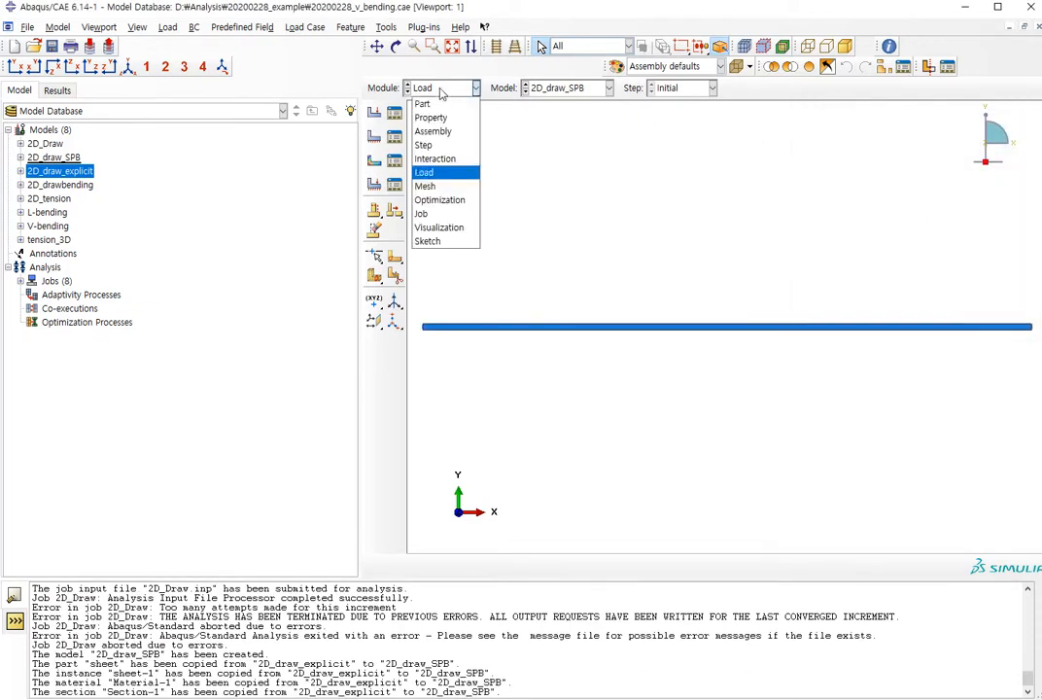
{"action": "left_click", "coordinate": [436, 137]}
{"action": "left_click", "coordinate": [441, 88]}
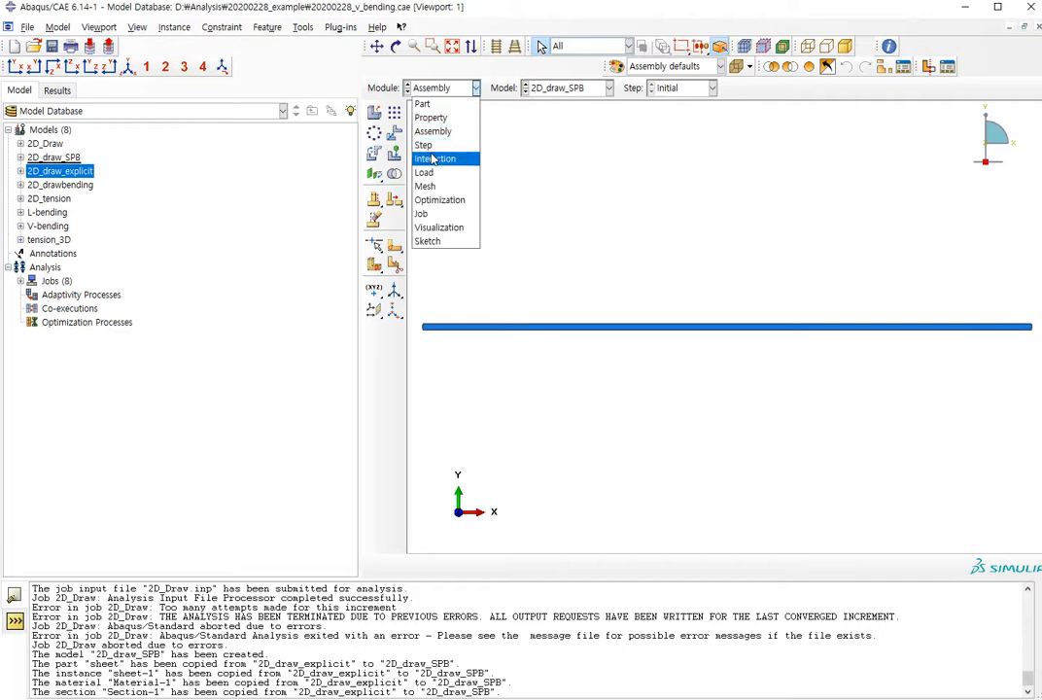
{"action": "left_click", "coordinate": [434, 159]}
{"action": "left_click", "coordinate": [436, 88]}
{"action": "left_click", "coordinate": [427, 143]}
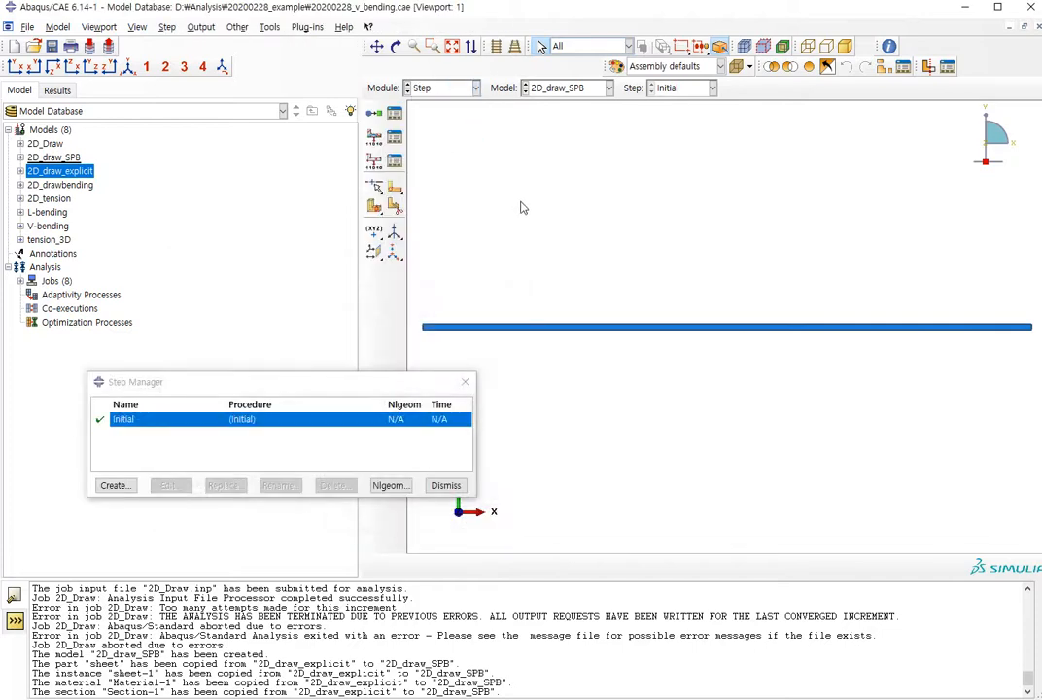
{"action": "left_click", "coordinate": [116, 486]}
{"action": "type", "text": "SPB"}
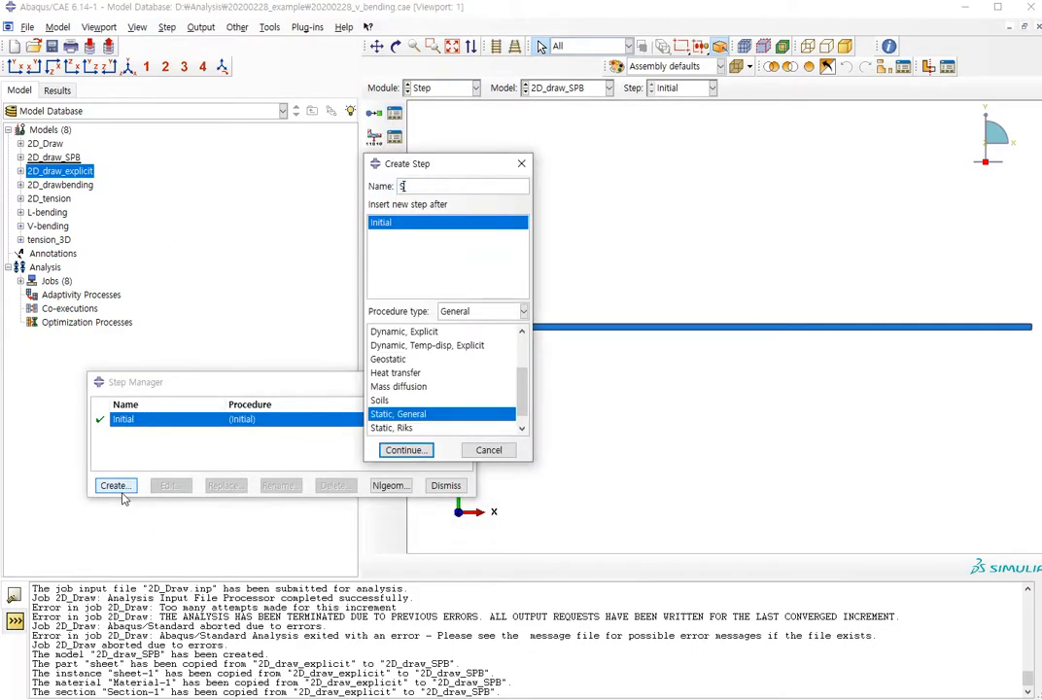
{"action": "left_click", "coordinate": [405, 450]}
{"action": "left_click", "coordinate": [266, 350]}
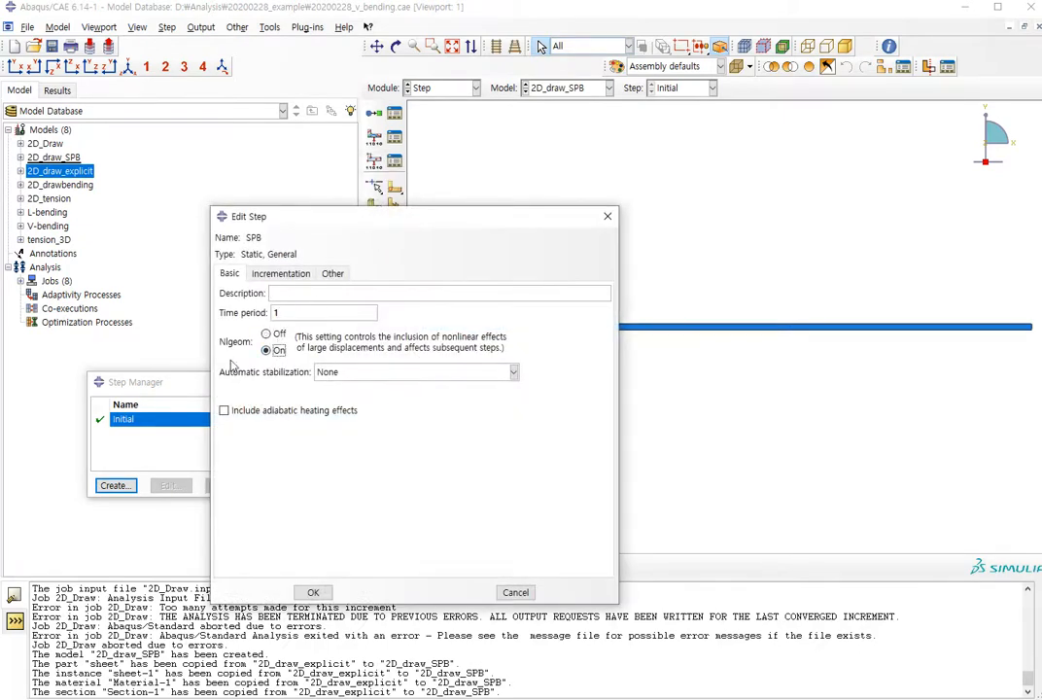
Limit the SPB step to 100000 increments, with an initial increment size of 1e-10 and a custom minimum size, and save it.
{"action": "left_click", "coordinate": [280, 273]}
{"action": "left_click", "coordinate": [404, 308]}
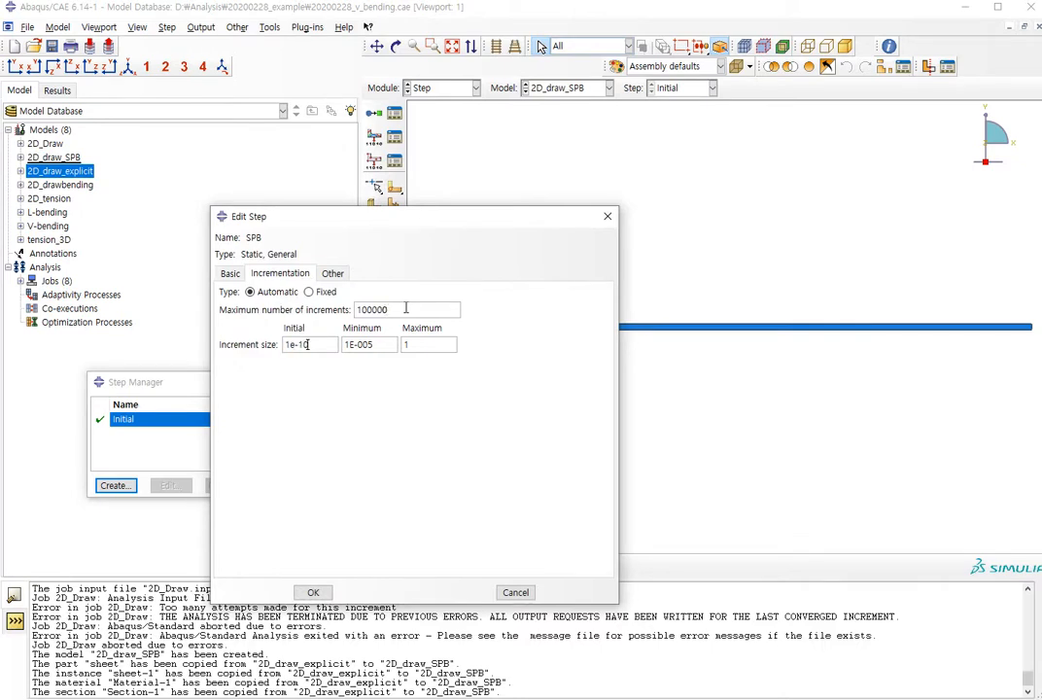
{"action": "key", "text": "Tab"}
{"action": "type", "text": "1e-"}
{"action": "left_click", "coordinate": [313, 591]}
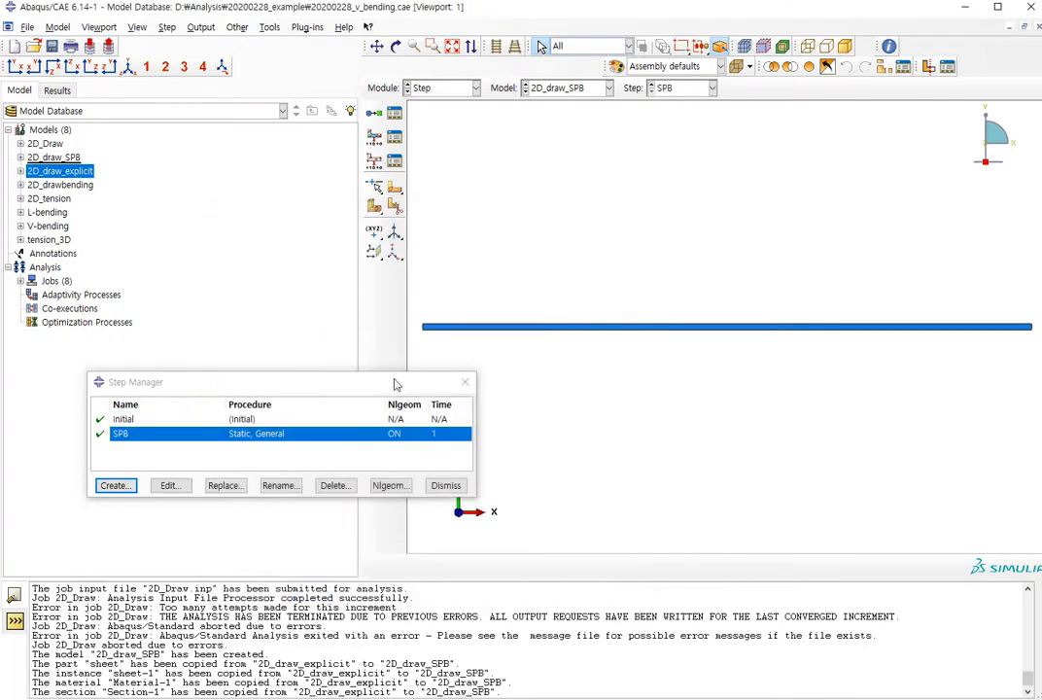
{"action": "left_click", "coordinate": [450, 485]}
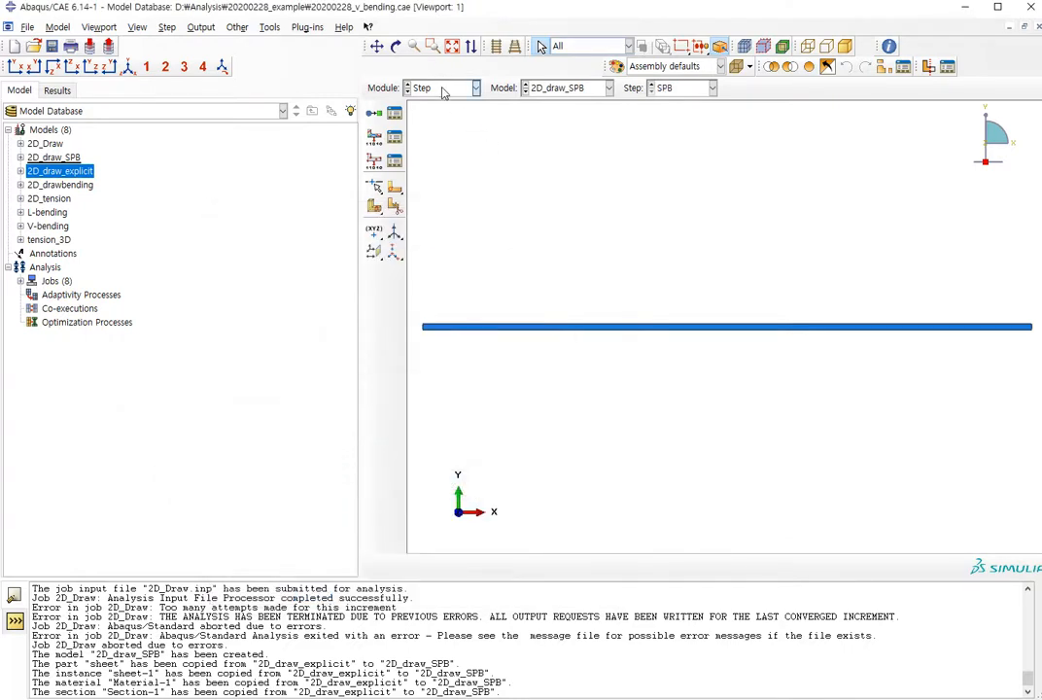
Start boundary condition BC-1 of type Symmetry/Antisymmetry/Encastre in the Initial step.
{"action": "left_click", "coordinate": [440, 87]}
{"action": "left_click", "coordinate": [452, 173]}
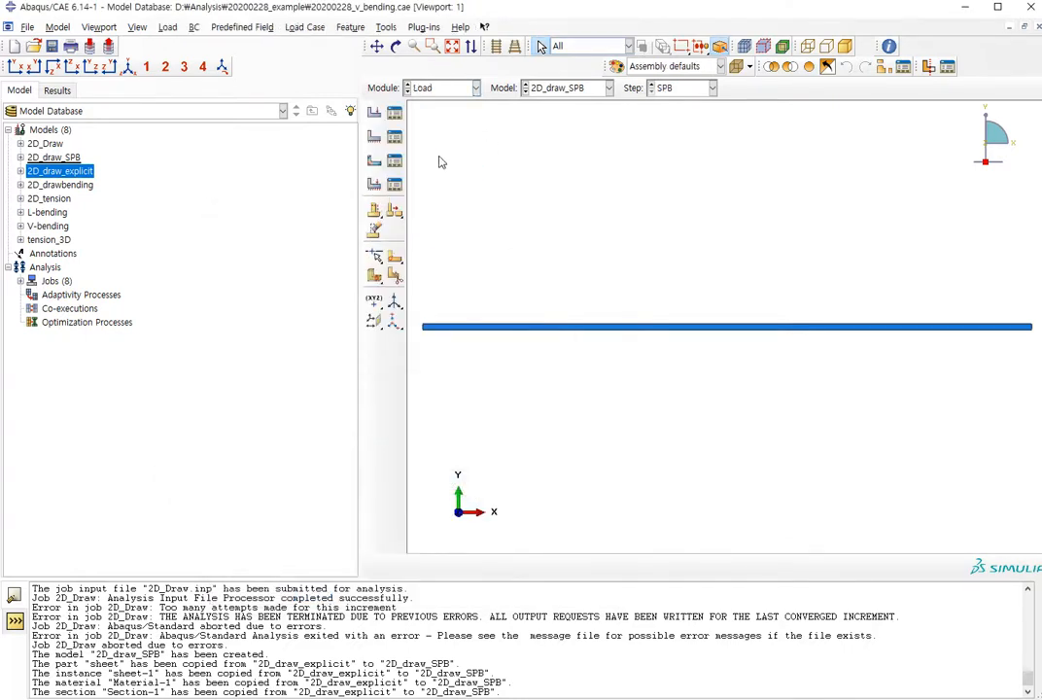
{"action": "left_click", "coordinate": [395, 137]}
{"action": "left_click_drag", "start_coordinate": [256, 286], "coordinate": [193, 275]}
{"action": "left_click", "coordinate": [48, 566]}
{"action": "left_click", "coordinate": [289, 294]}
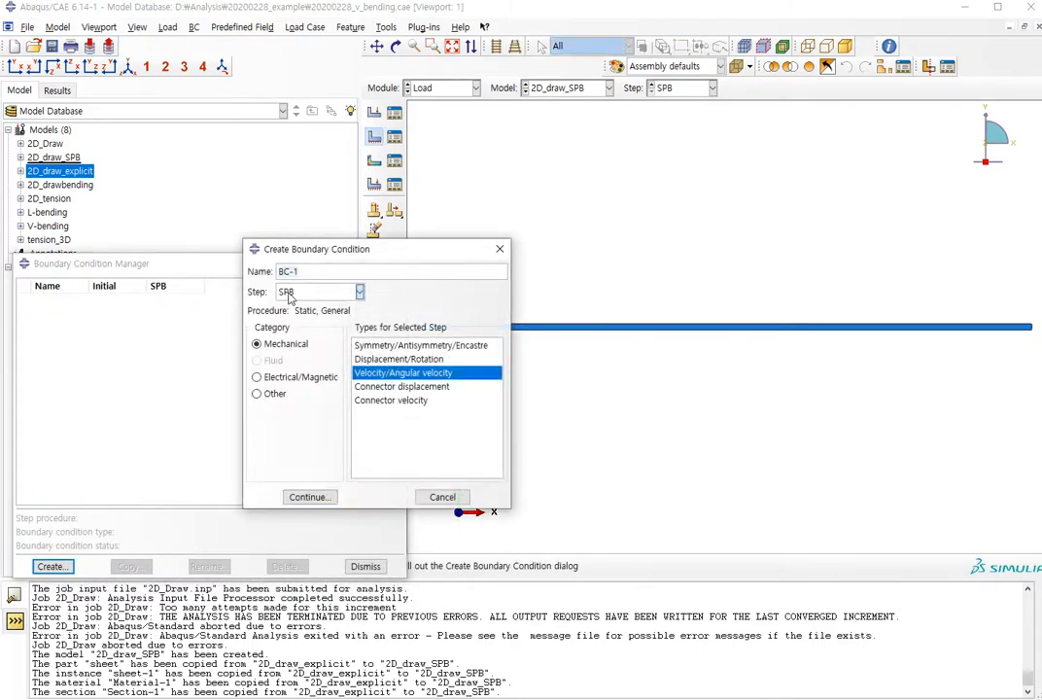
{"action": "left_click", "coordinate": [294, 307]}
{"action": "left_click", "coordinate": [406, 346]}
{"action": "left_click", "coordinate": [313, 496]}
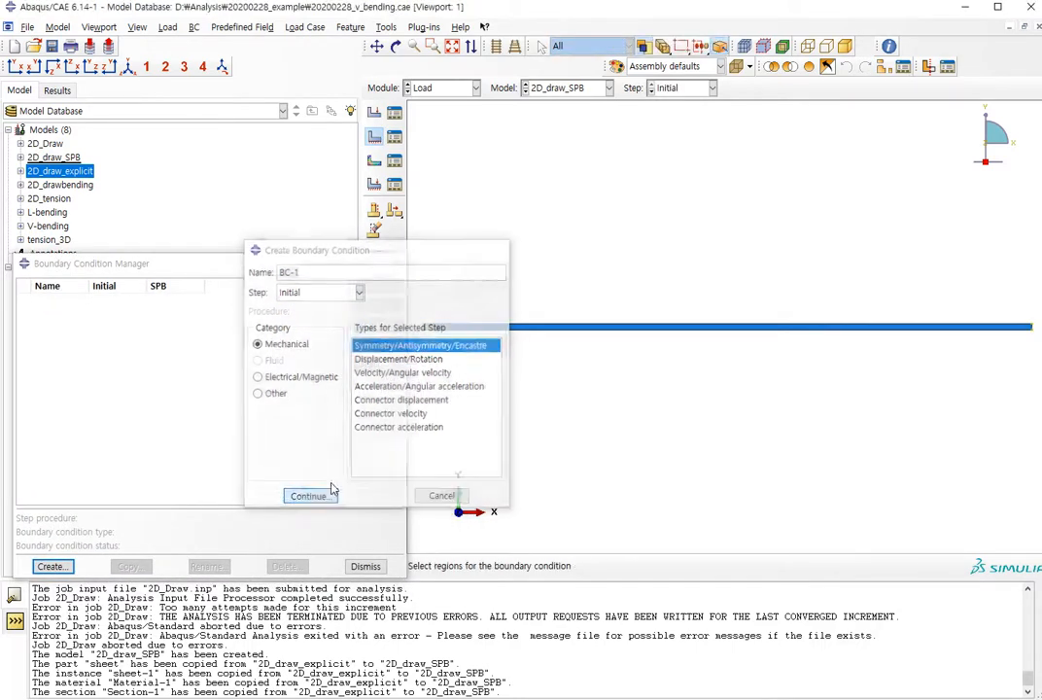
Apply the symmetry/encastre boundary condition to the short vertical edge at the sheet's left end.
{"action": "left_click", "coordinate": [422, 326]}
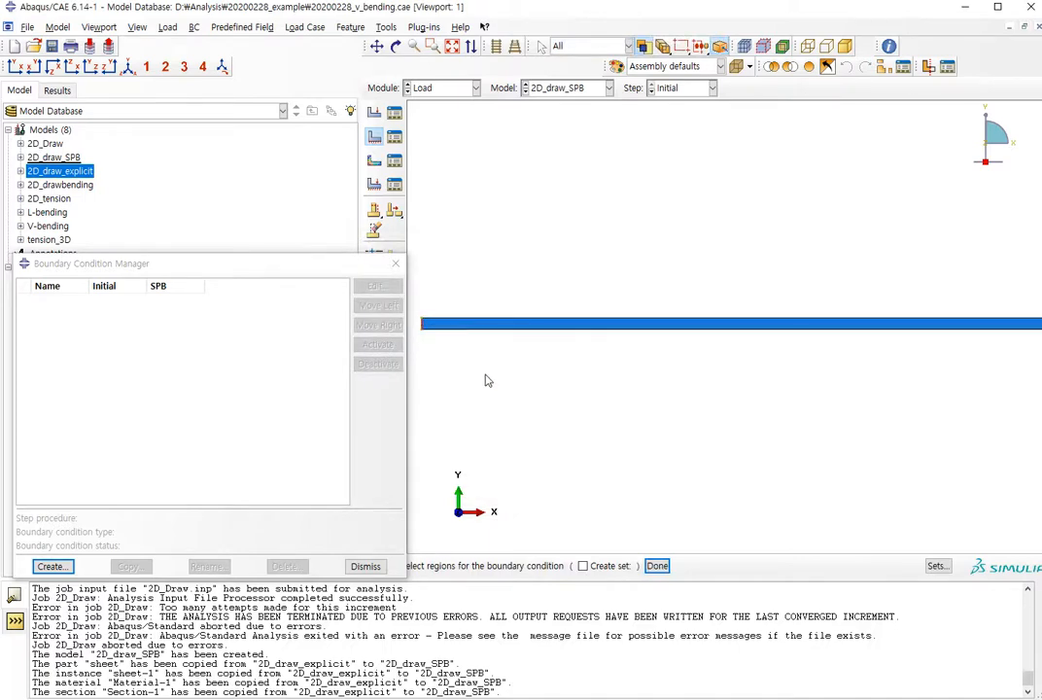
{"action": "middle_click", "coordinate": [484, 376]}
{"action": "left_click", "coordinate": [368, 455]}
{"action": "left_click", "coordinate": [406, 589]}
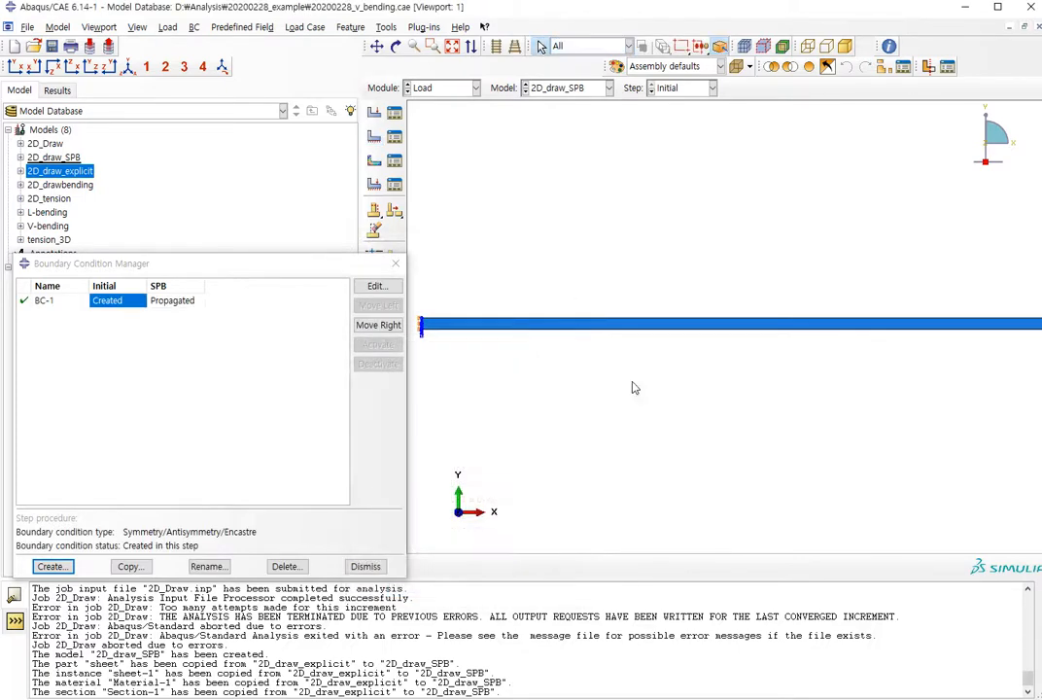
Look up the exact name of the completed explicit draw job in the job list, leaving it unrenamed.
{"action": "left_click", "coordinate": [453, 87]}
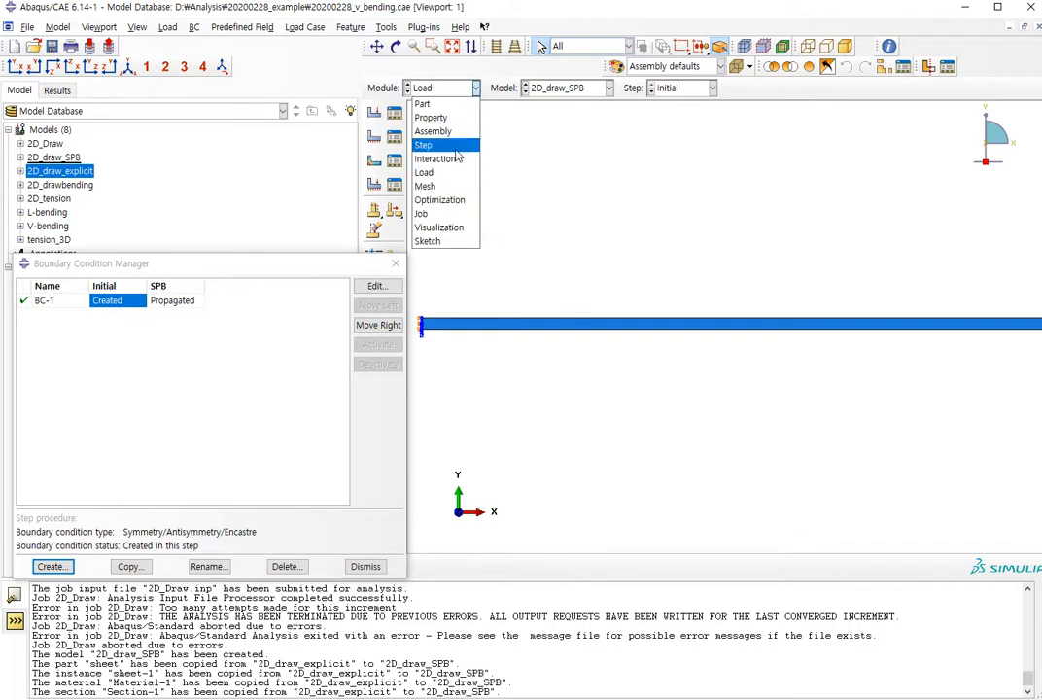
{"action": "left_click", "coordinate": [422, 213]}
{"action": "left_click", "coordinate": [394, 113]}
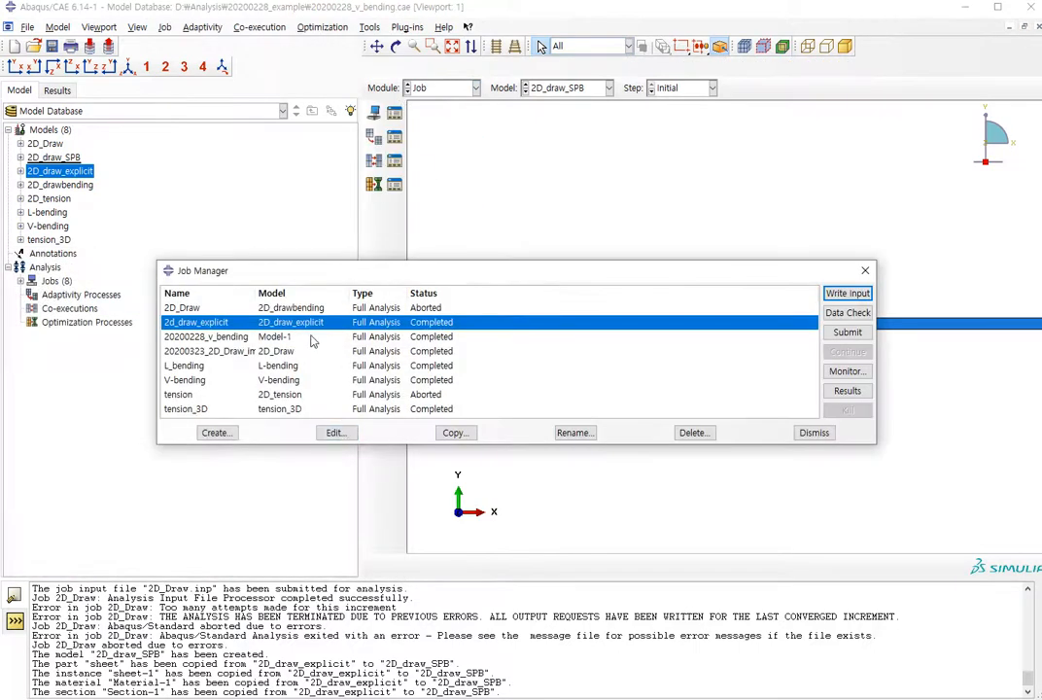
{"action": "left_click", "coordinate": [574, 433]}
{"action": "left_click_drag", "start_coordinate": [0, 440], "coordinate": [146, 441]}
{"action": "left_click_drag", "start_coordinate": [166, 471], "coordinate": [94, 475]}
{"action": "left_click", "coordinate": [129, 497]}
{"action": "left_click", "coordinate": [146, 493]}
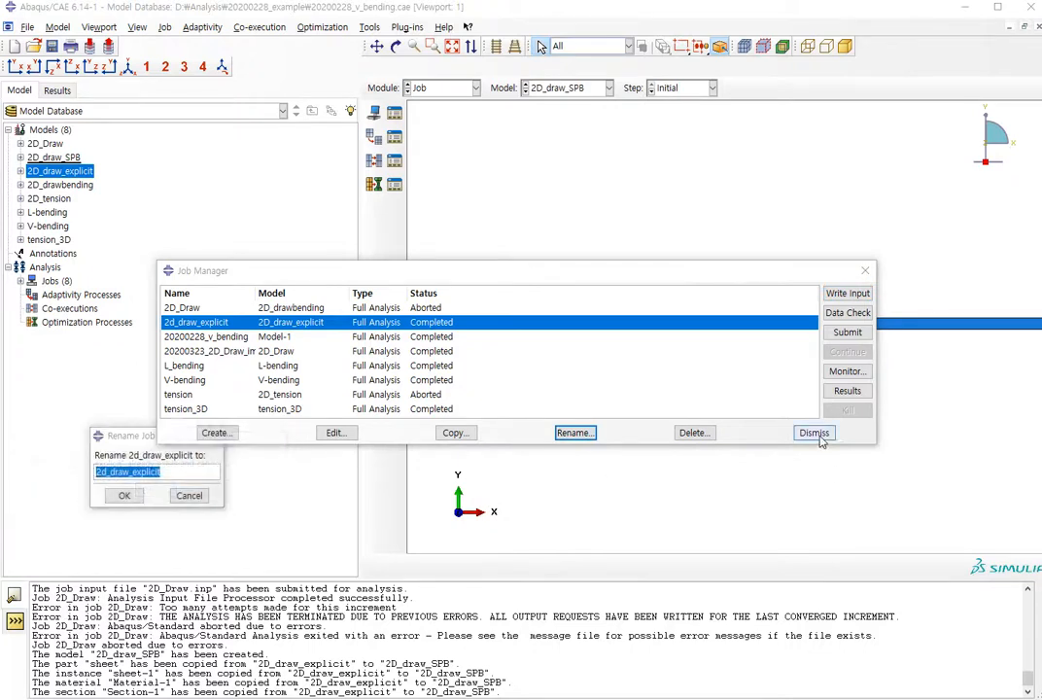
{"action": "left_click", "coordinate": [814, 432]}
{"action": "left_click", "coordinate": [185, 494]}
Start a predefined field of category Other and type Initial state in the Initial step.
{"action": "left_click", "coordinate": [447, 88]}
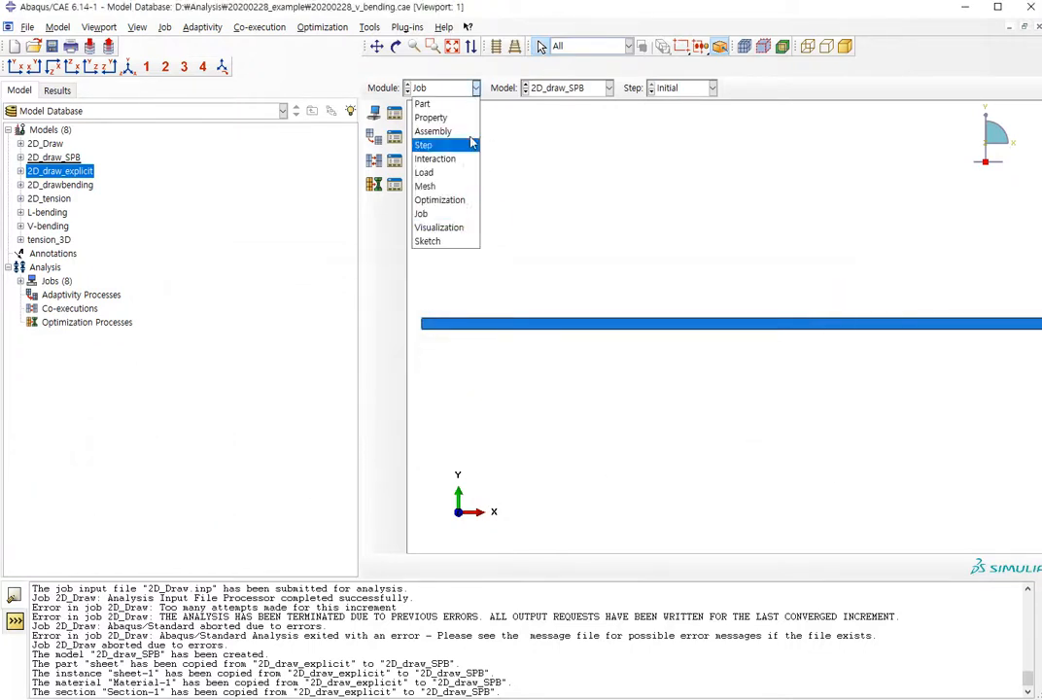
{"action": "left_click", "coordinate": [430, 170]}
{"action": "left_click", "coordinate": [395, 263]}
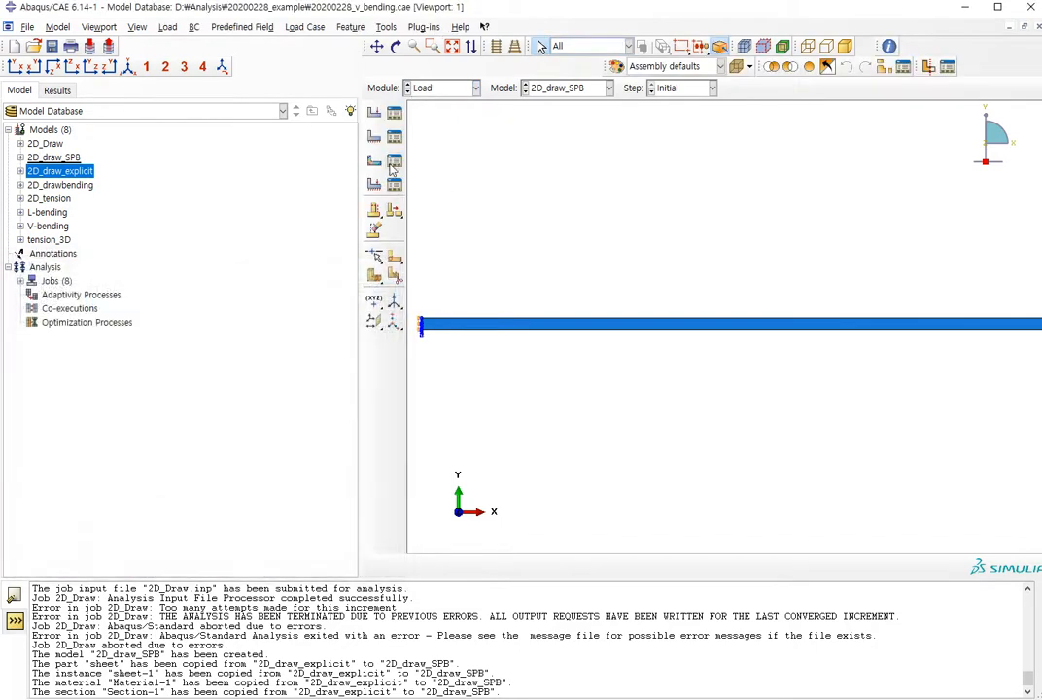
{"action": "left_click", "coordinate": [395, 113]}
{"action": "left_click_drag", "start_coordinate": [92, 397], "coordinate": [402, 369]}
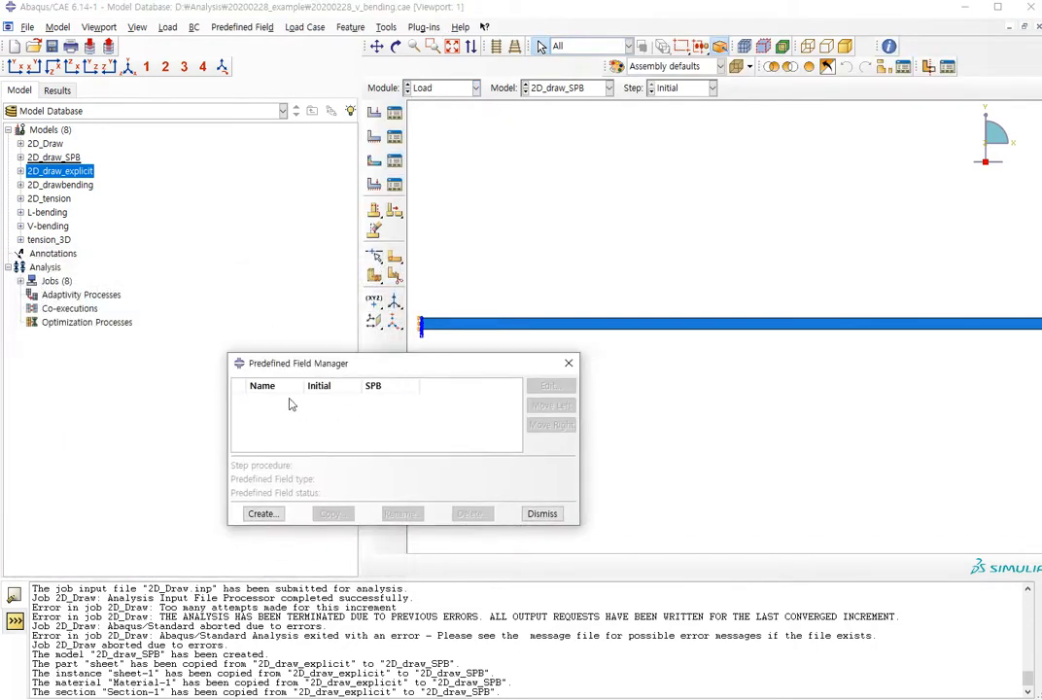
{"action": "left_click", "coordinate": [263, 513]}
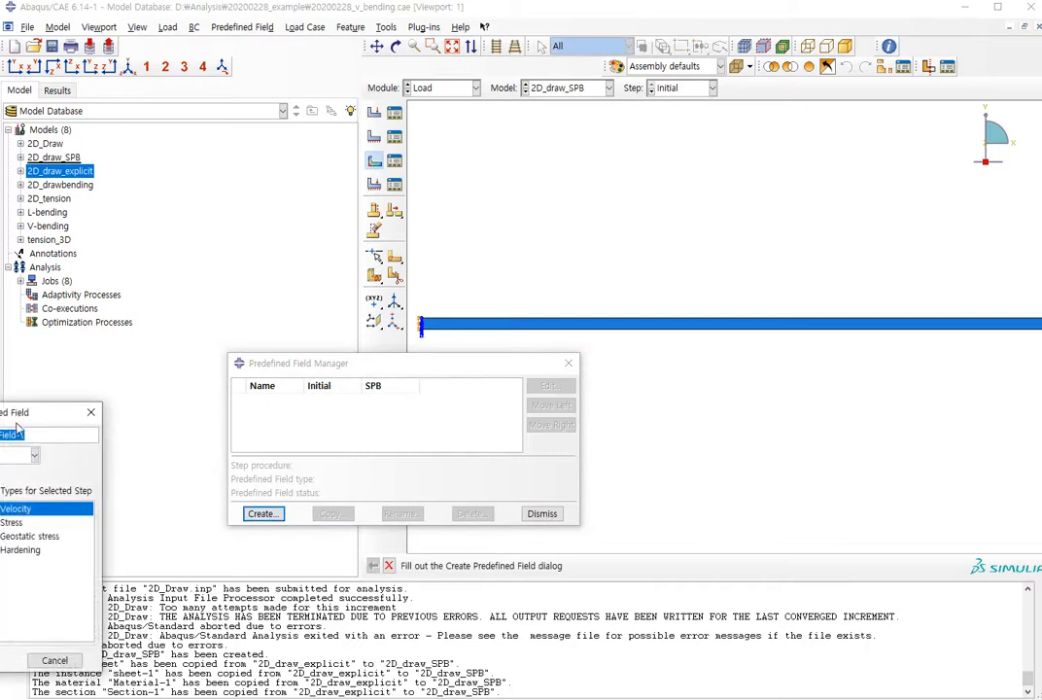
{"action": "left_click_drag", "start_coordinate": [11, 412], "coordinate": [279, 378]}
{"action": "left_click", "coordinate": [262, 422]}
{"action": "left_click", "coordinate": [257, 438]}
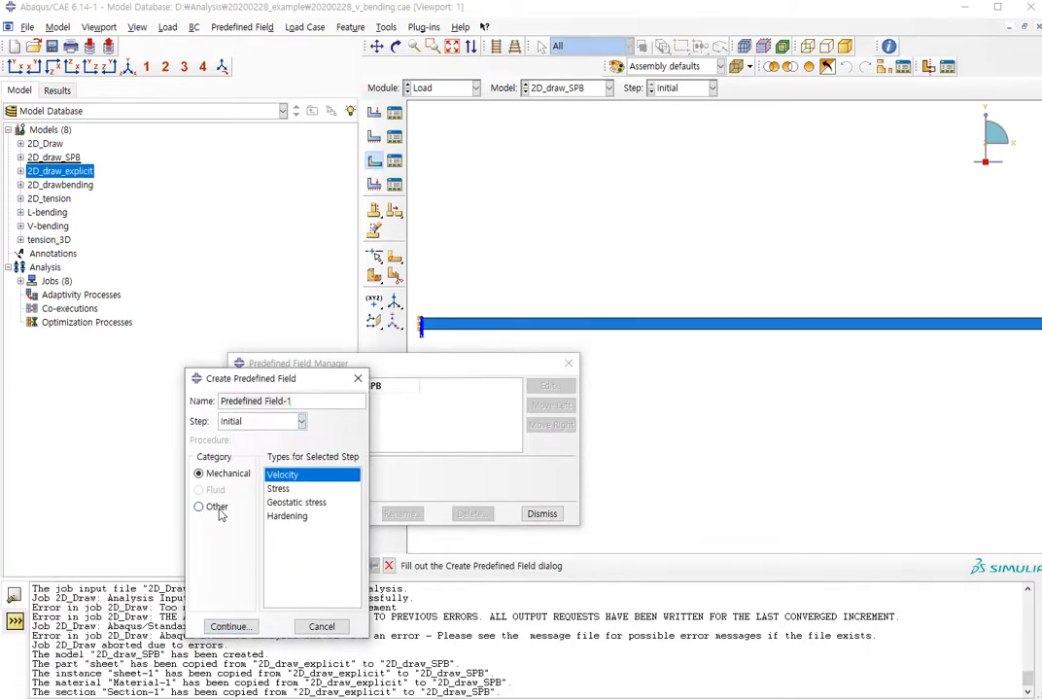
{"action": "left_click", "coordinate": [214, 507]}
{"action": "left_click", "coordinate": [301, 503]}
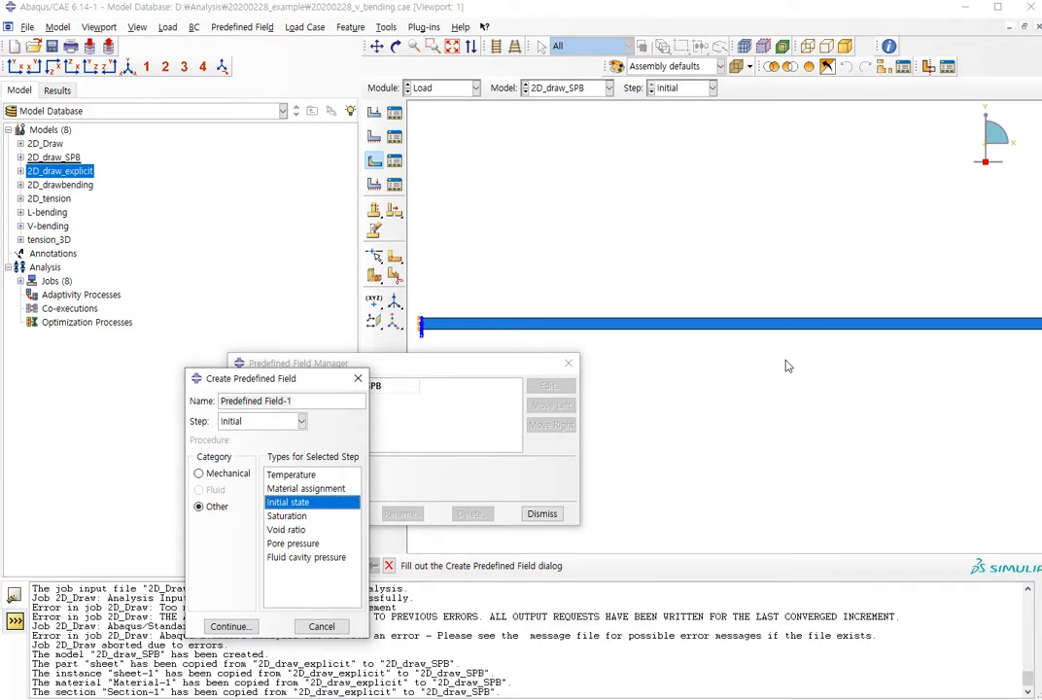
{"action": "left_click", "coordinate": [227, 625]}
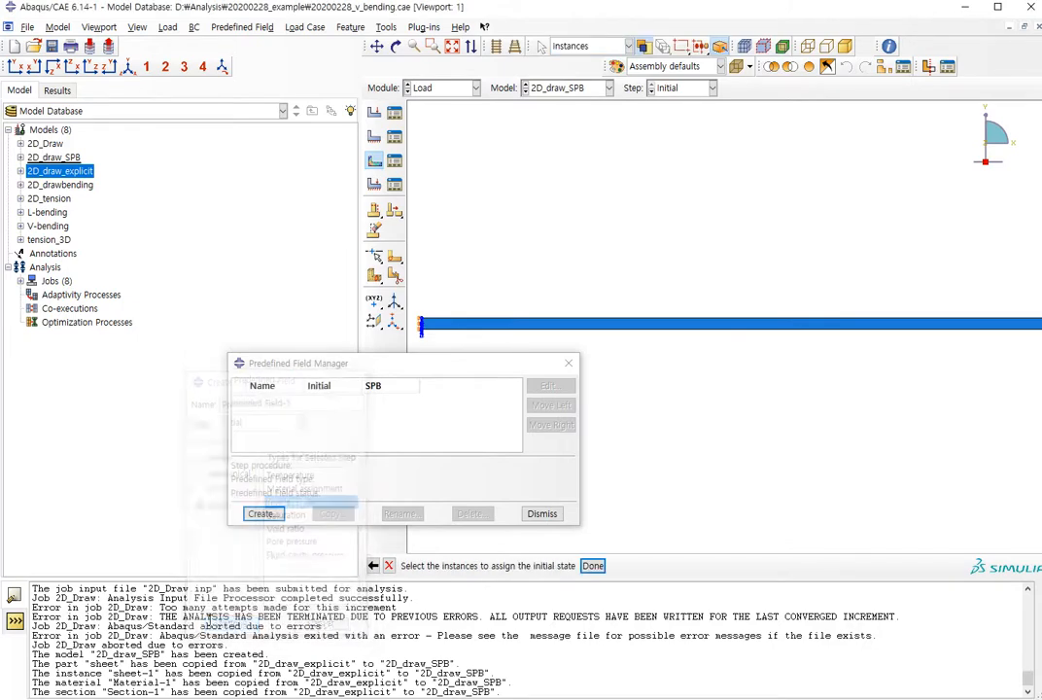
Try to import the sheet instance's initial state from the explicit draw job.
{"action": "left_click", "coordinate": [501, 325]}
{"action": "middle_click", "coordinate": [728, 387]}
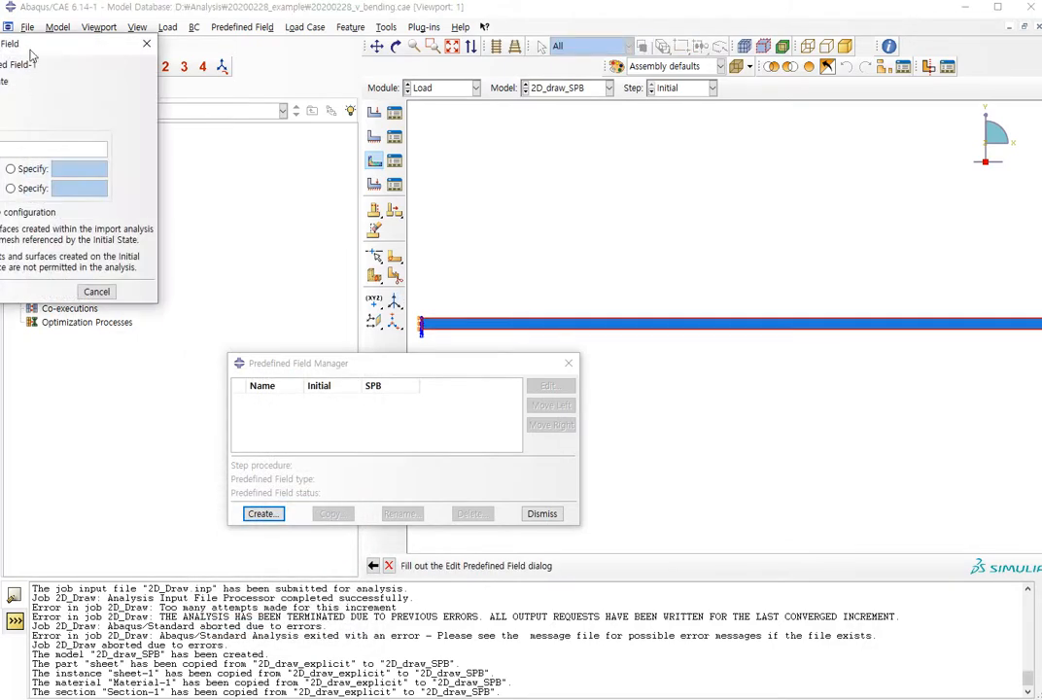
{"action": "left_click_drag", "start_coordinate": [31, 53], "coordinate": [261, 45]}
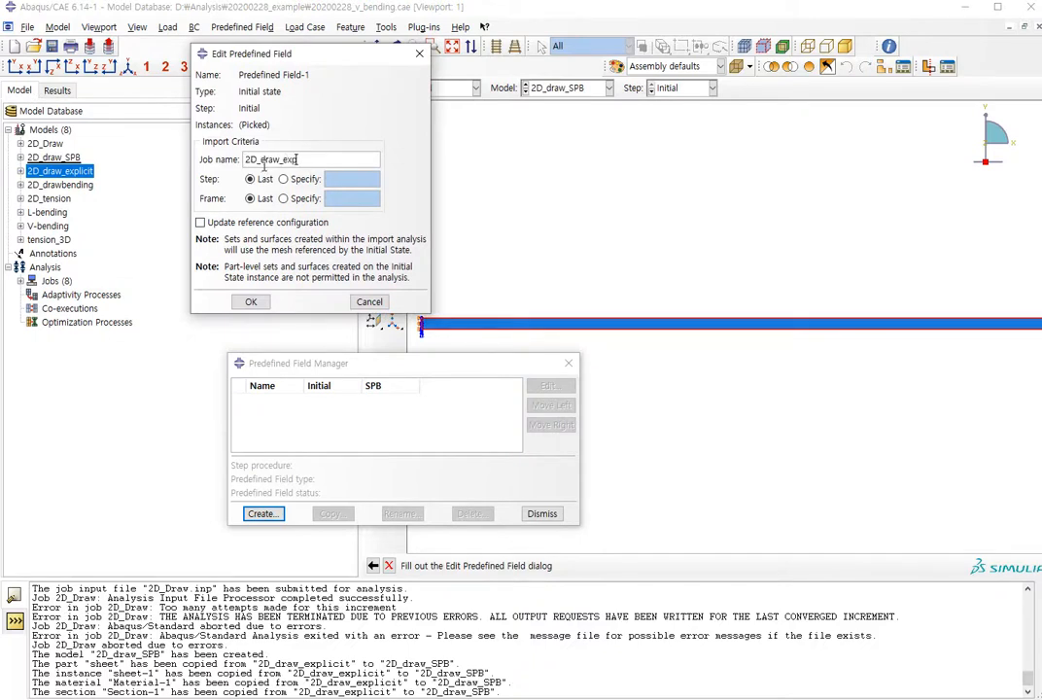
{"action": "left_click", "coordinate": [255, 303]}
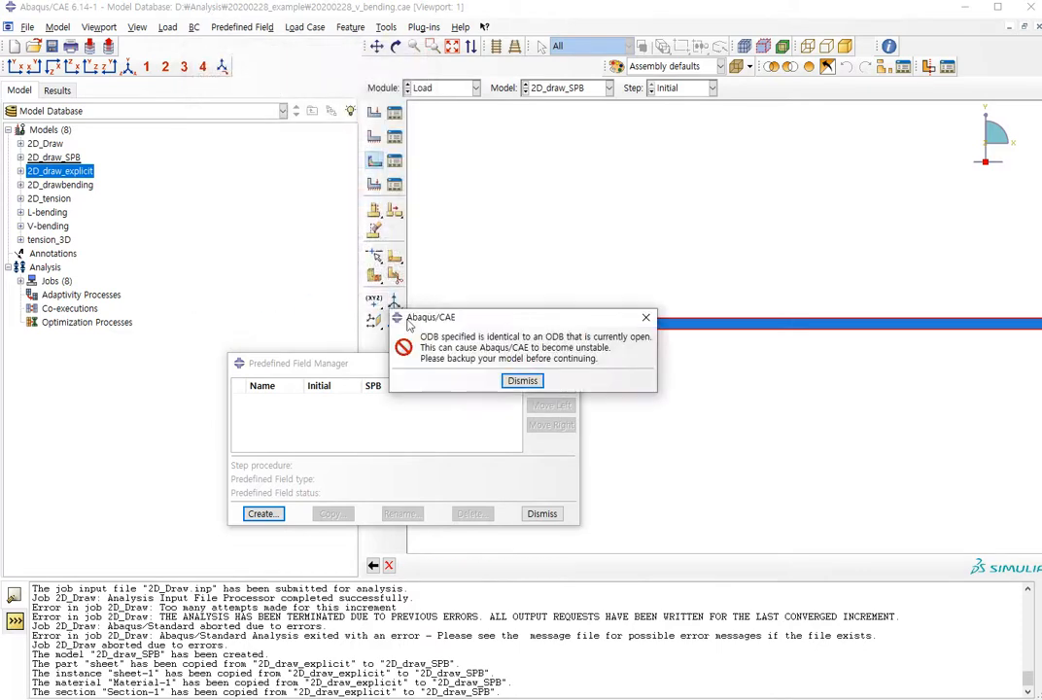
{"action": "left_click", "coordinate": [533, 383]}
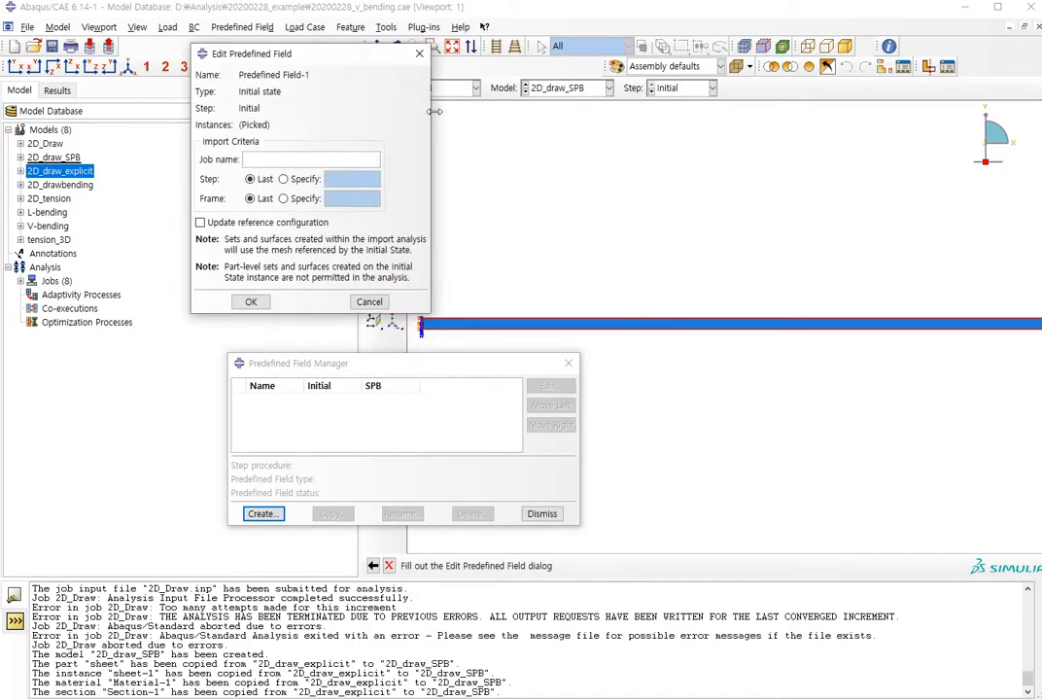
{"action": "left_click", "coordinate": [423, 52]}
Close all the open output databases, from 2D_Draw.odb through V-bending.odb.
{"action": "left_click", "coordinate": [451, 86]}
{"action": "left_click", "coordinate": [425, 213]}
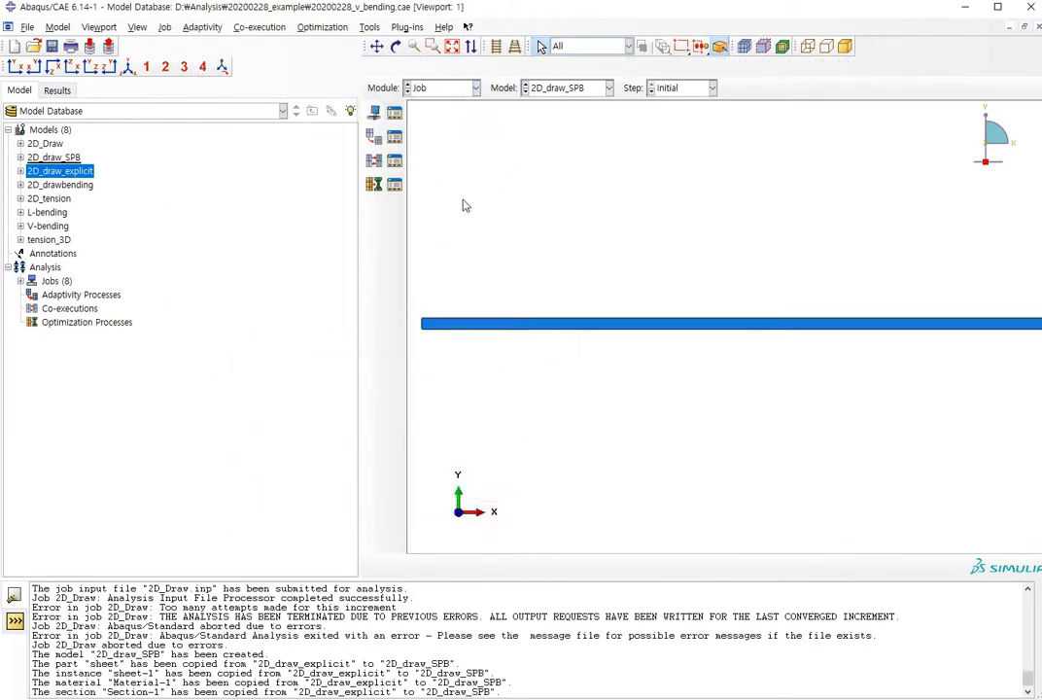
{"action": "left_click", "coordinate": [394, 112]}
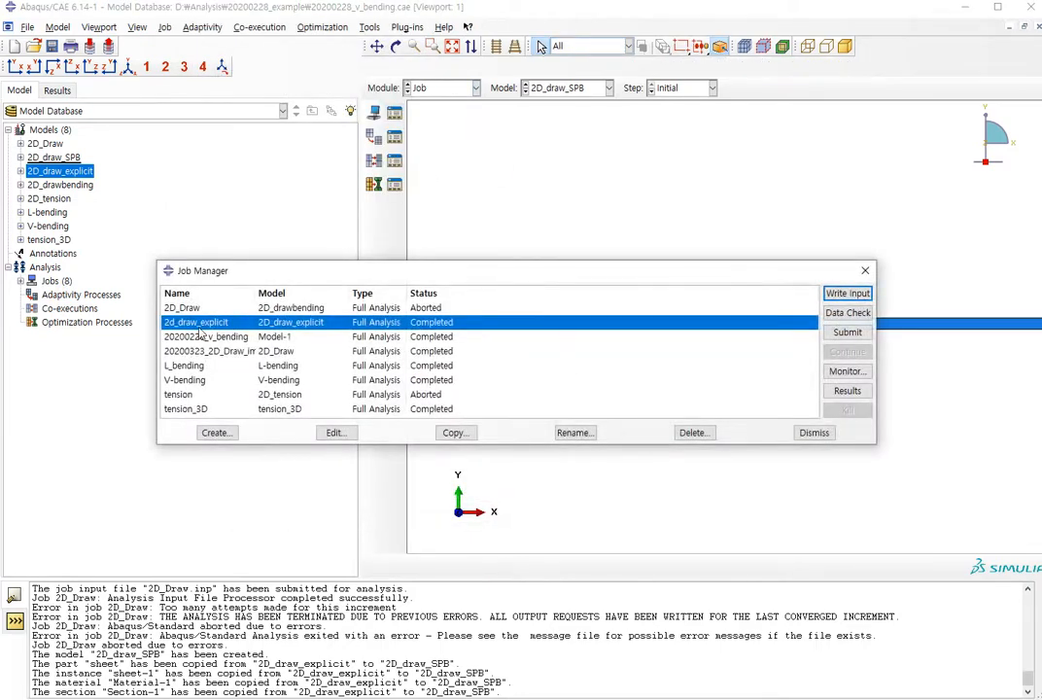
{"action": "left_click", "coordinate": [33, 31]}
{"action": "left_click", "coordinate": [33, 31]}
{"action": "left_click", "coordinate": [70, 84]}
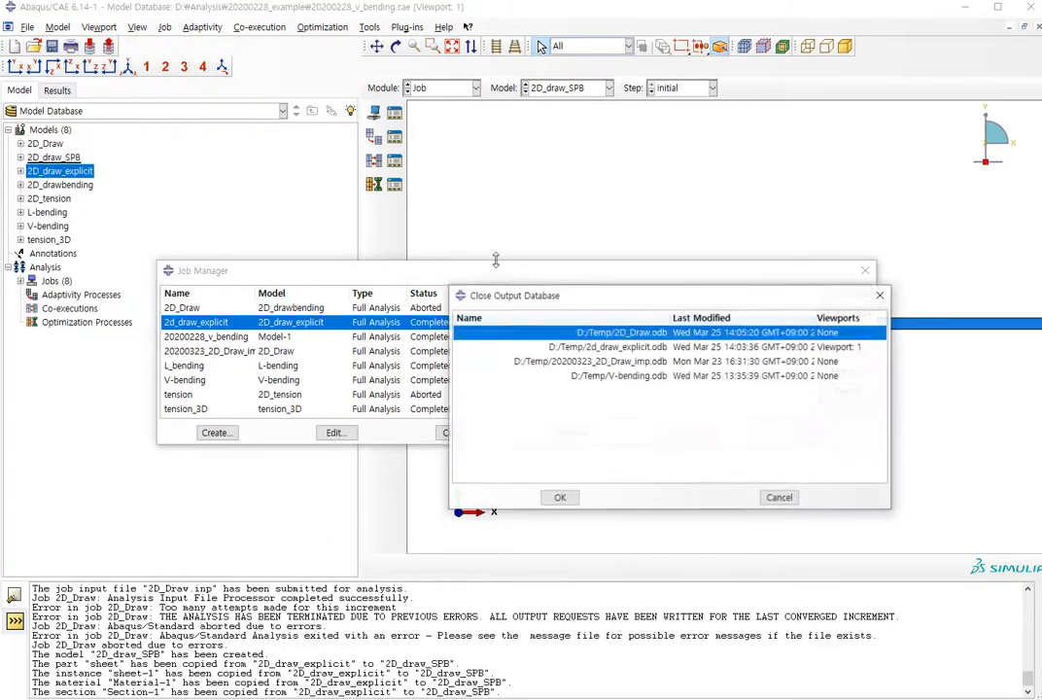
{"action": "left_click", "coordinate": [721, 375], "text": "shift"}
{"action": "left_click", "coordinate": [562, 498]}
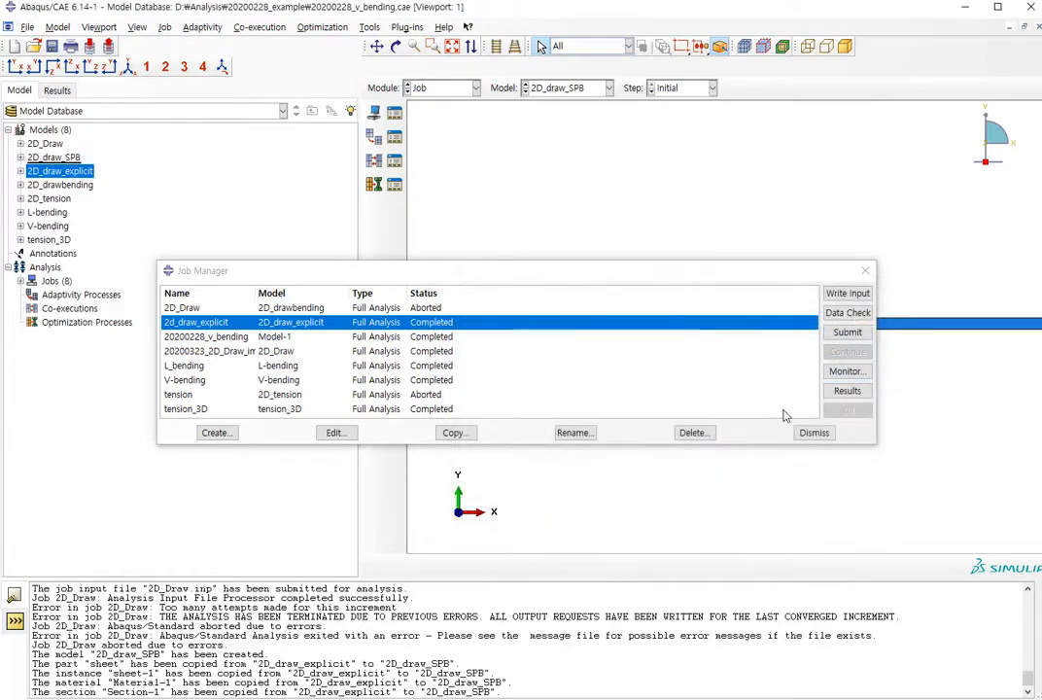
Create the Initial state field on the sheet instance, importing the last step and frame of job 2D_draw_explicit.
{"action": "left_click", "coordinate": [442, 87]}
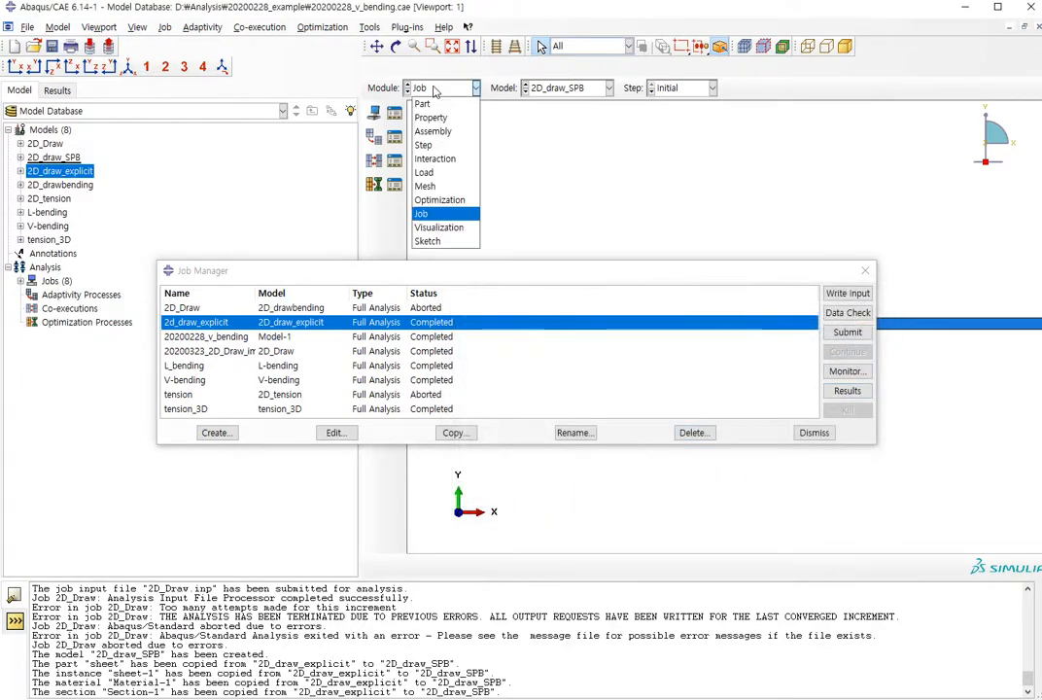
{"action": "left_click", "coordinate": [468, 170]}
{"action": "left_click", "coordinate": [395, 160]}
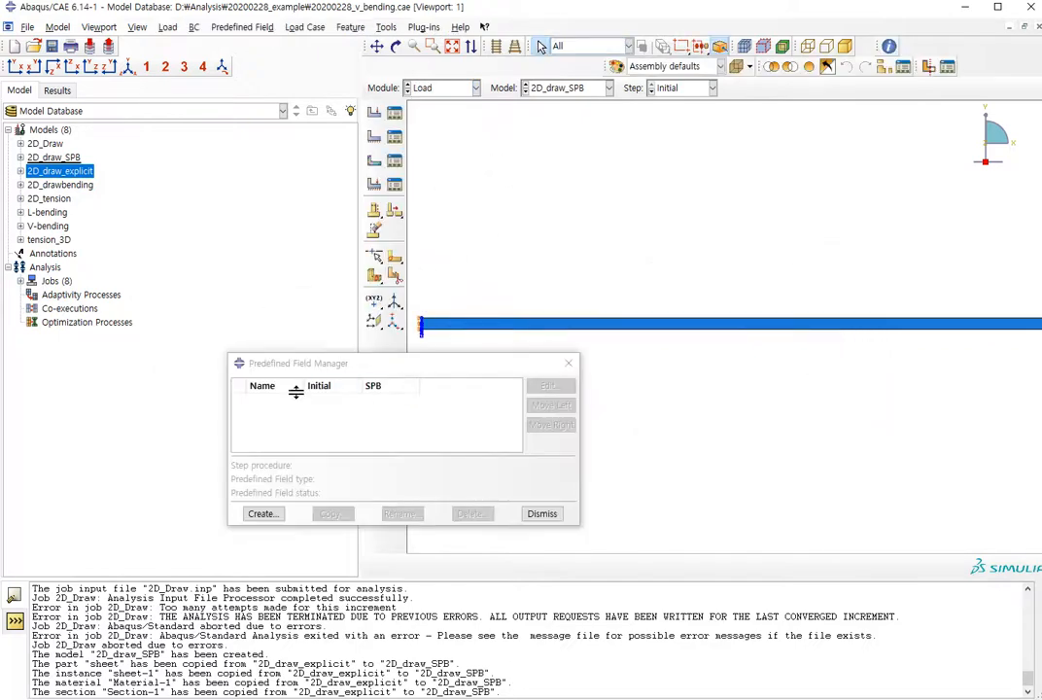
{"action": "left_click", "coordinate": [264, 513]}
{"action": "left_click", "coordinate": [228, 625]}
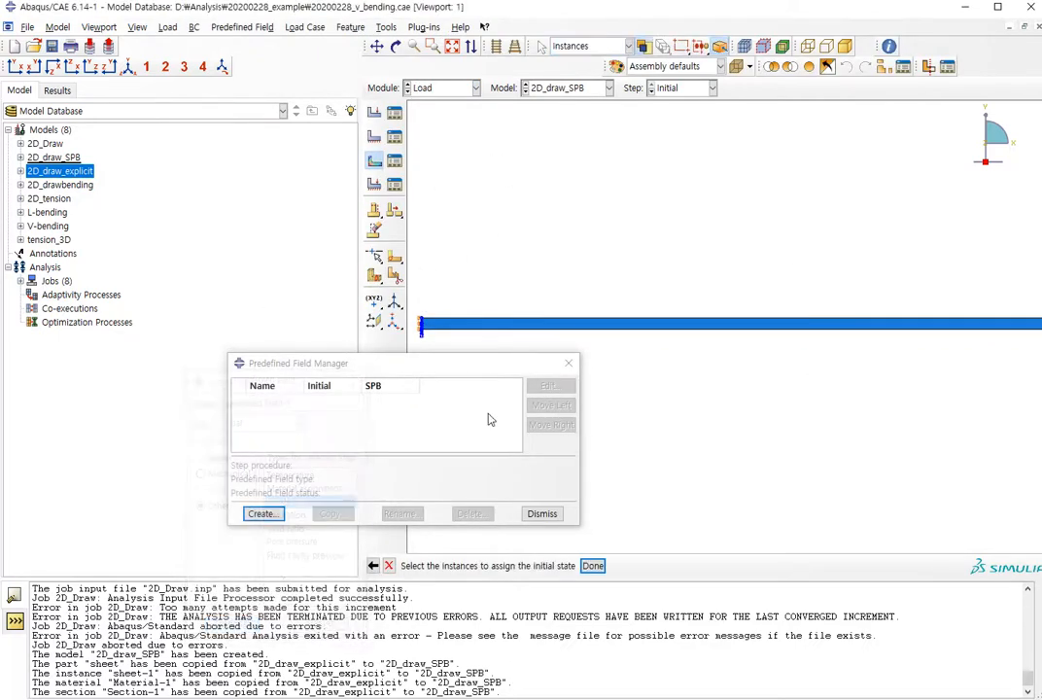
{"action": "middle_click", "coordinate": [543, 286]}
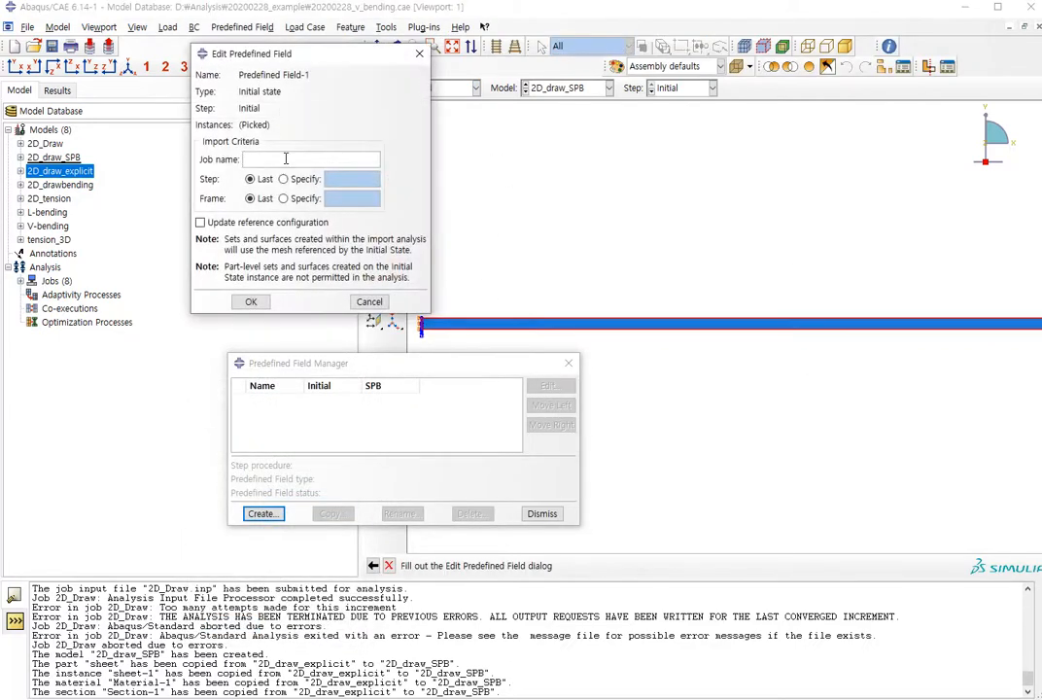
{"action": "type", "text": "3"}
{"action": "left_click", "coordinate": [250, 302]}
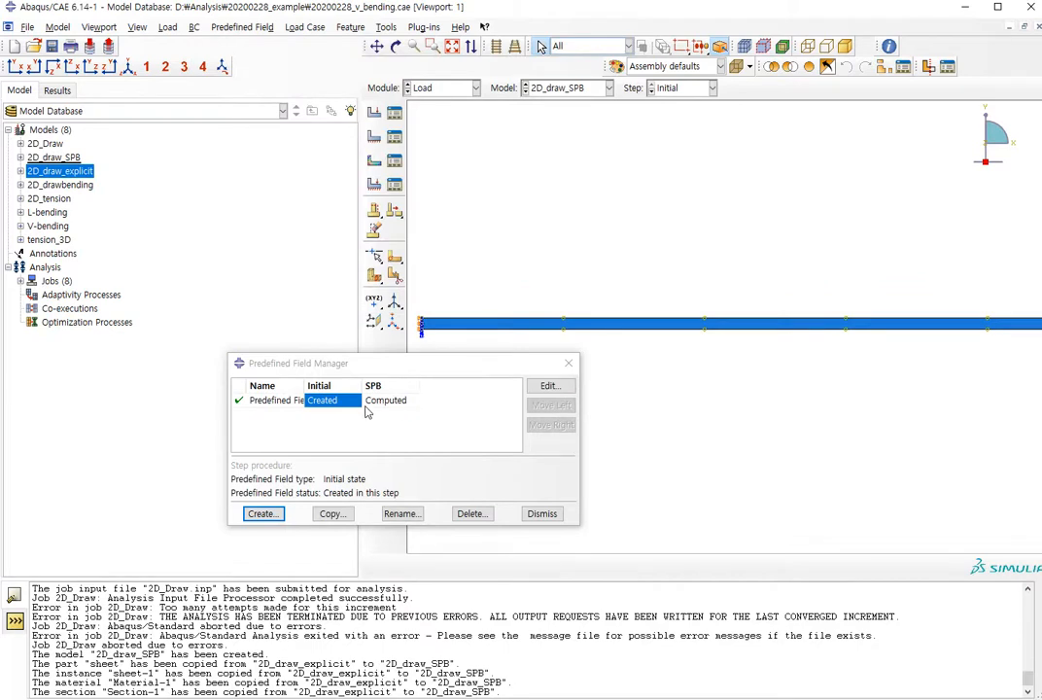
Review the import criteria of the sheet's initial-state field without changing them.
{"action": "double_click", "coordinate": [344, 410]}
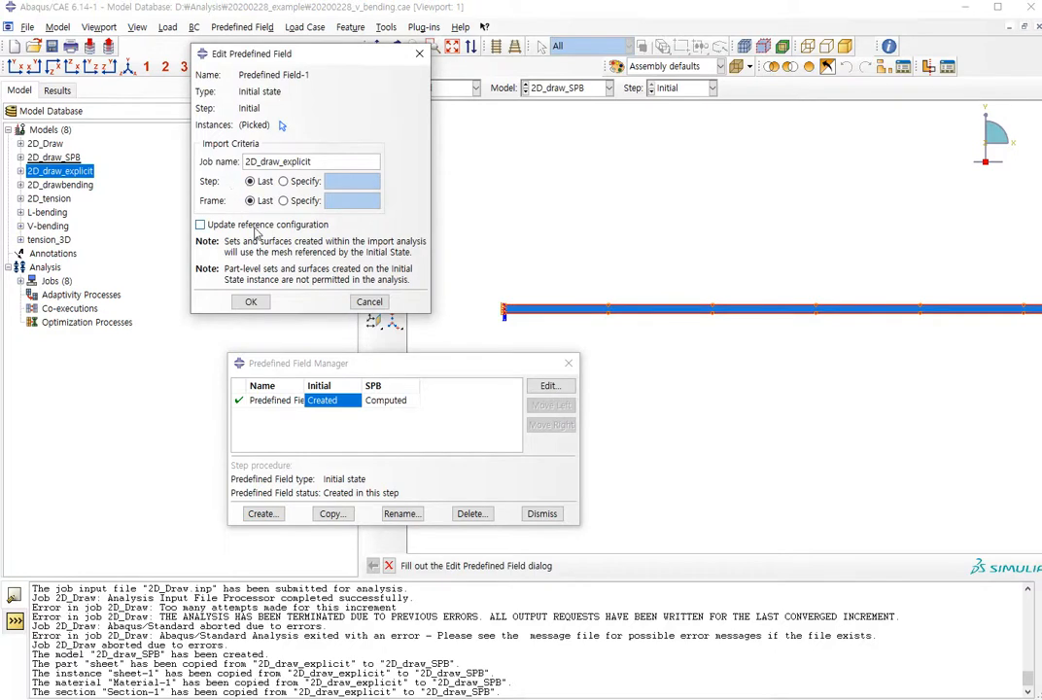
{"action": "left_click", "coordinate": [368, 301]}
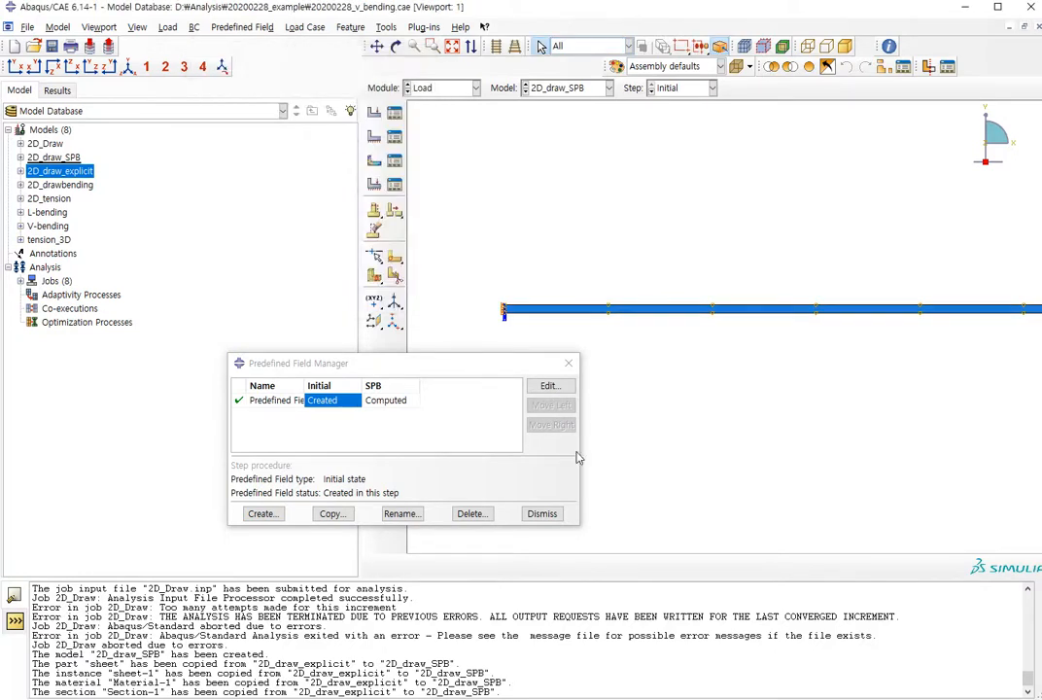
{"action": "left_click", "coordinate": [547, 514]}
Create a full analysis job named 2d_draw_SPB from model 2D_draw_SPB and submit it.
{"action": "left_click", "coordinate": [440, 88]}
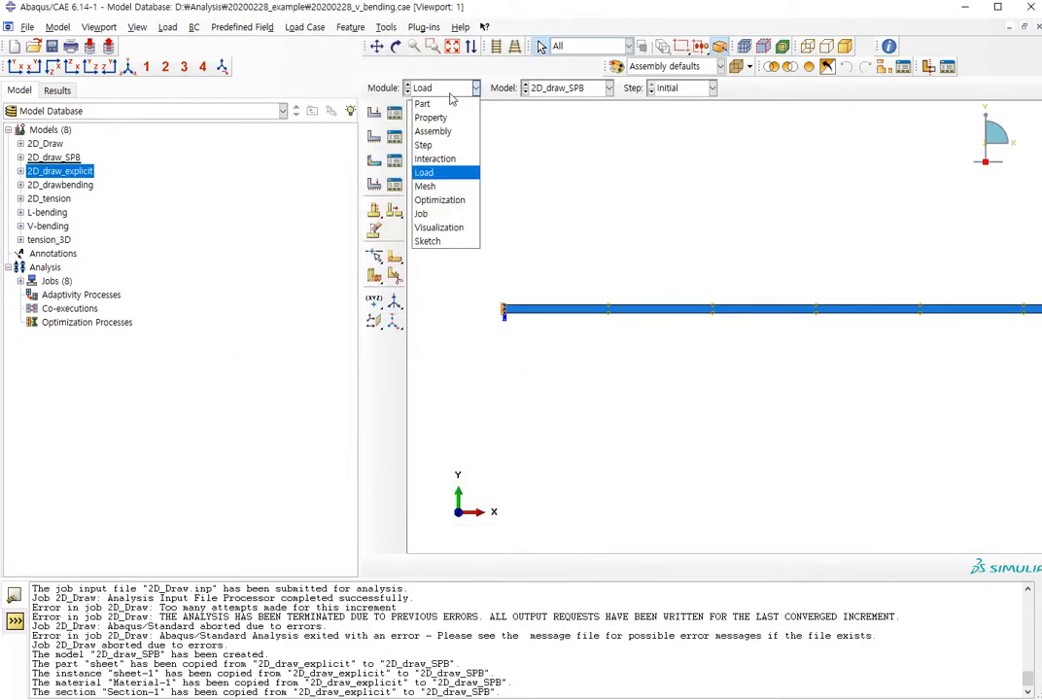
{"action": "left_click", "coordinate": [437, 214]}
{"action": "left_click", "coordinate": [218, 432]}
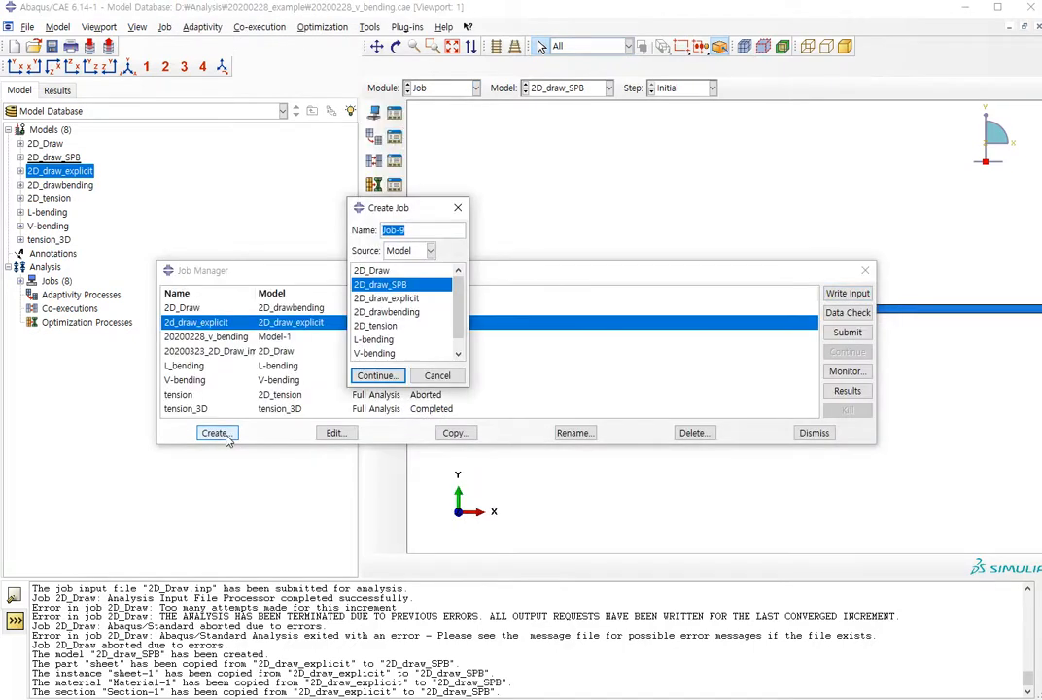
{"action": "type", "text": "2d_draw_SPB"}
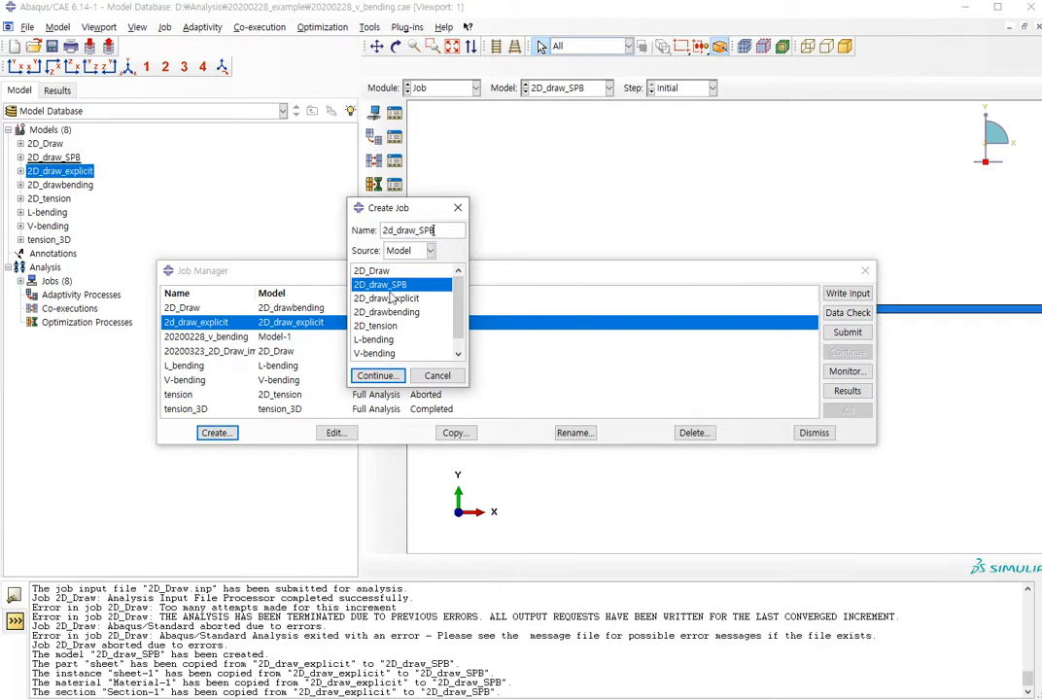
{"action": "left_click", "coordinate": [376, 376]}
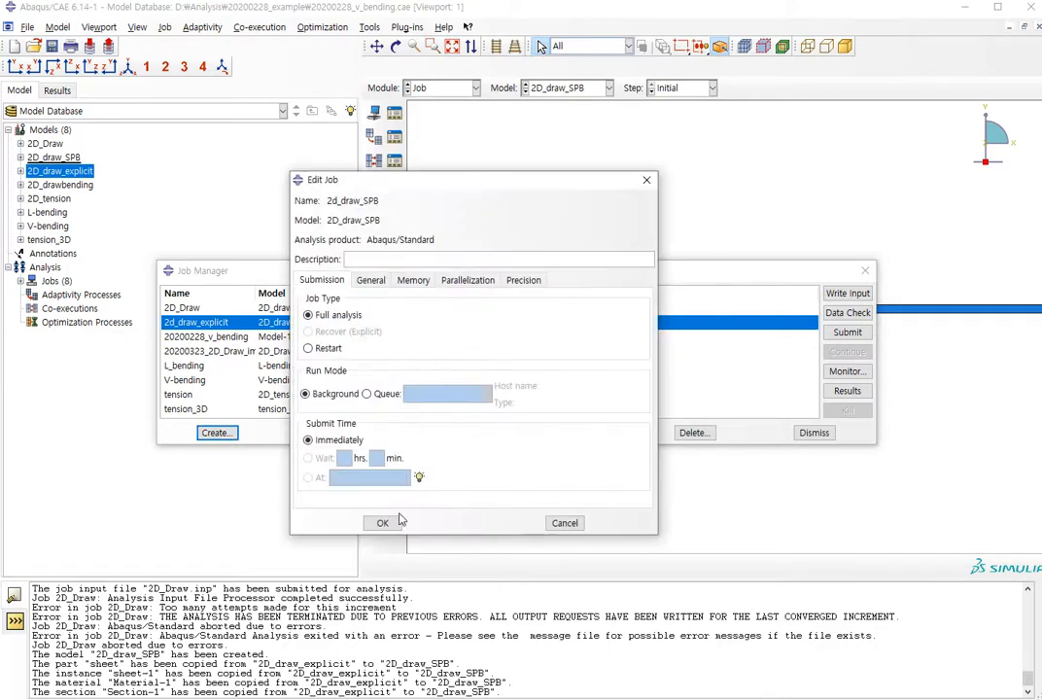
{"action": "left_click", "coordinate": [389, 523]}
{"action": "left_click", "coordinate": [843, 336]}
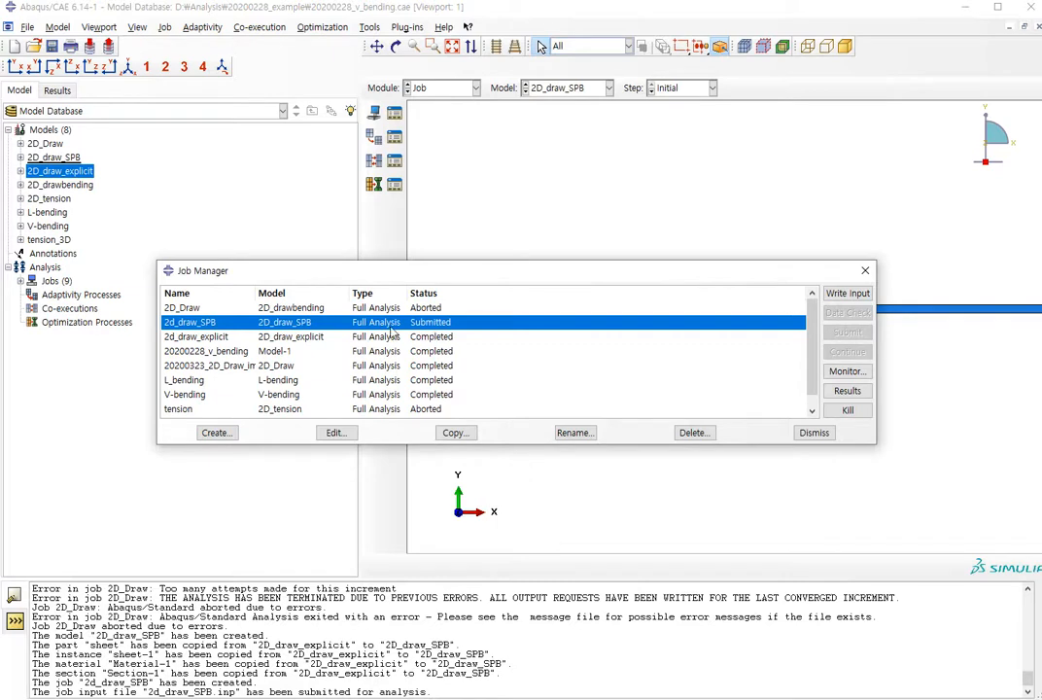
{"action": "left_click", "coordinate": [466, 90]}
{"action": "left_click", "coordinate": [437, 128]}
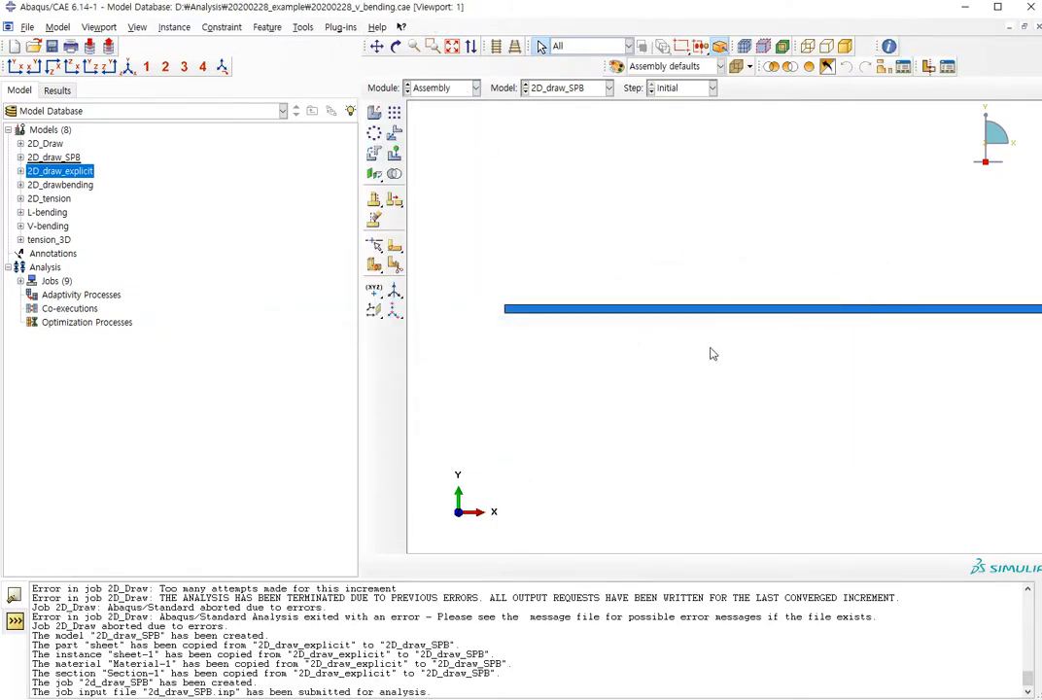
{"action": "left_click", "coordinate": [432, 87]}
{"action": "left_click", "coordinate": [434, 144]}
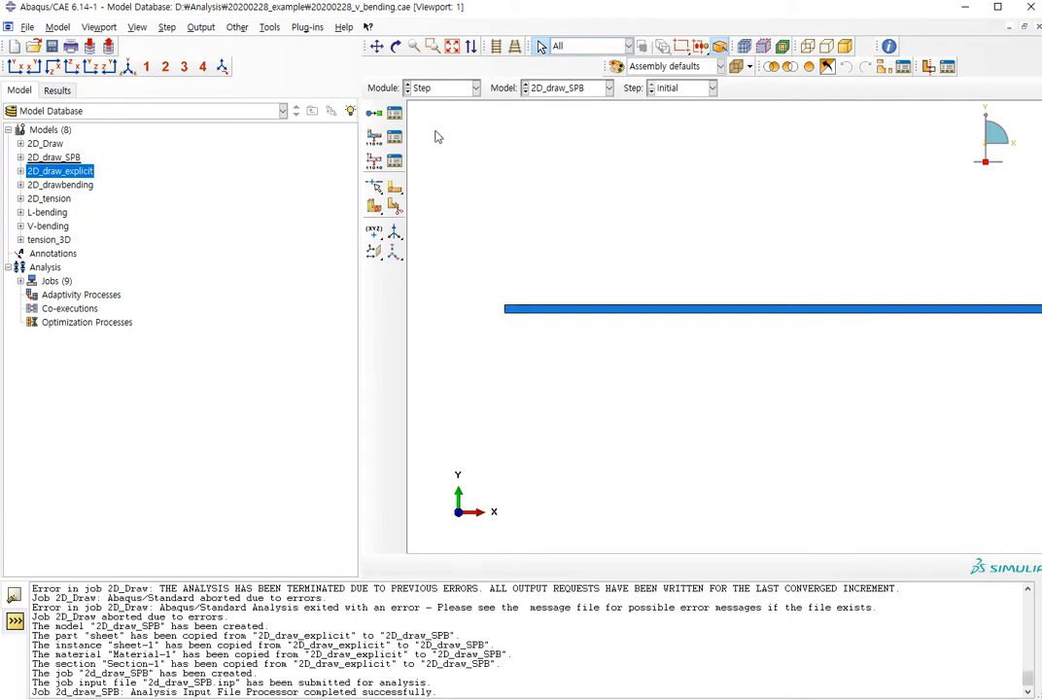
Open the results of the 2d_draw_SPB job while it is still being analysed.
{"action": "left_click", "coordinate": [442, 88]}
{"action": "left_click", "coordinate": [426, 215]}
{"action": "left_click", "coordinate": [395, 112]}
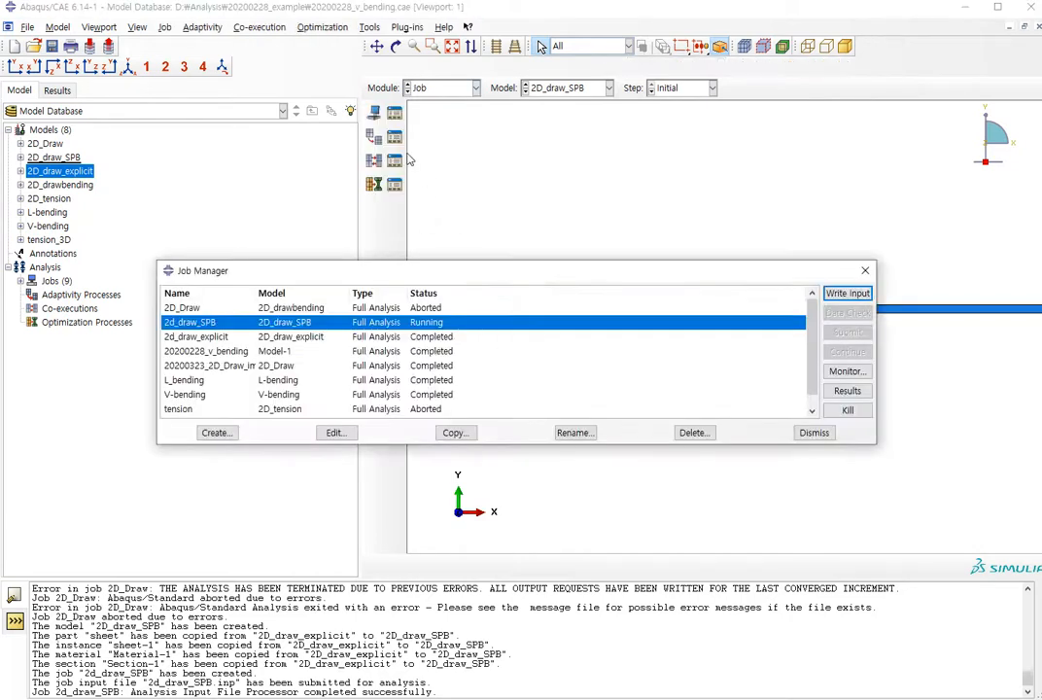
{"action": "left_click", "coordinate": [461, 87]}
{"action": "left_click", "coordinate": [535, 188]}
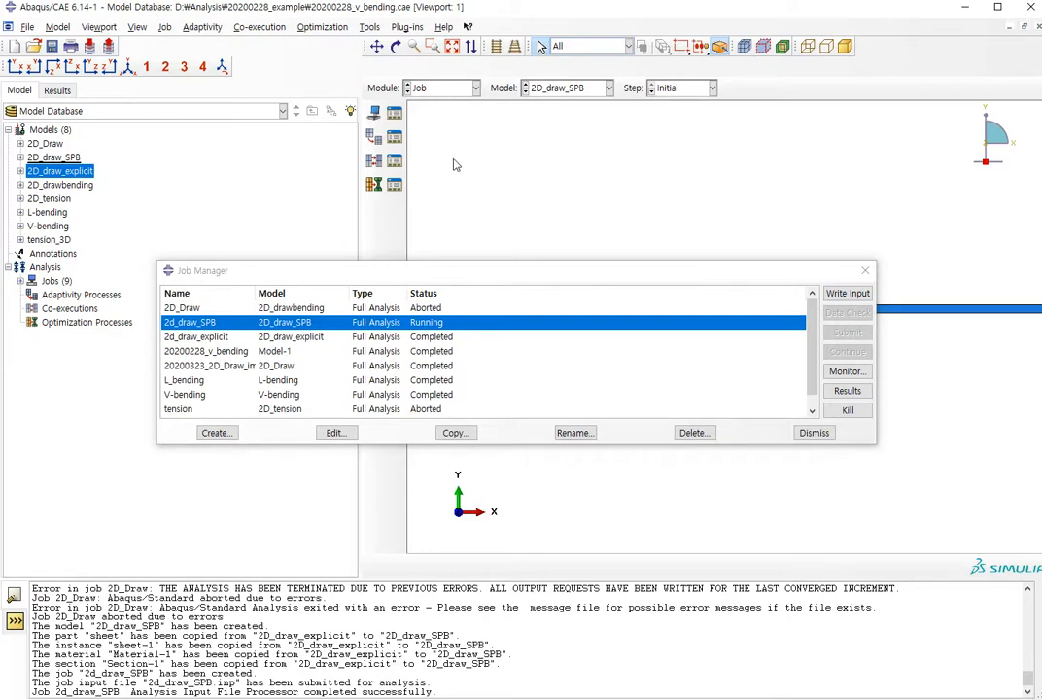
{"action": "left_click", "coordinate": [222, 337]}
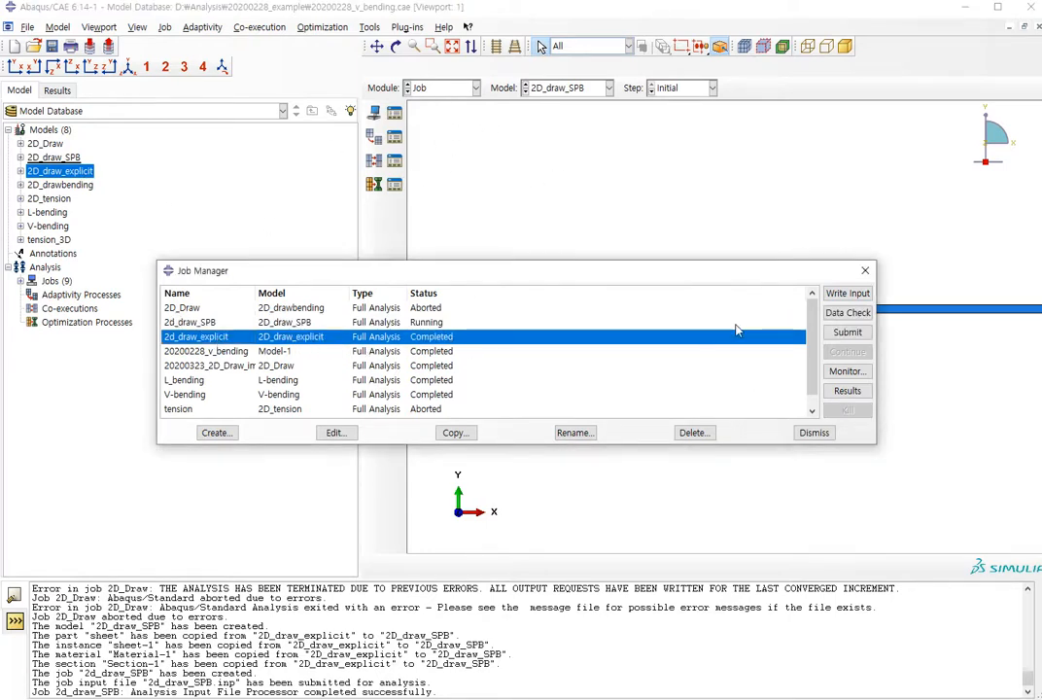
{"action": "left_click", "coordinate": [433, 326]}
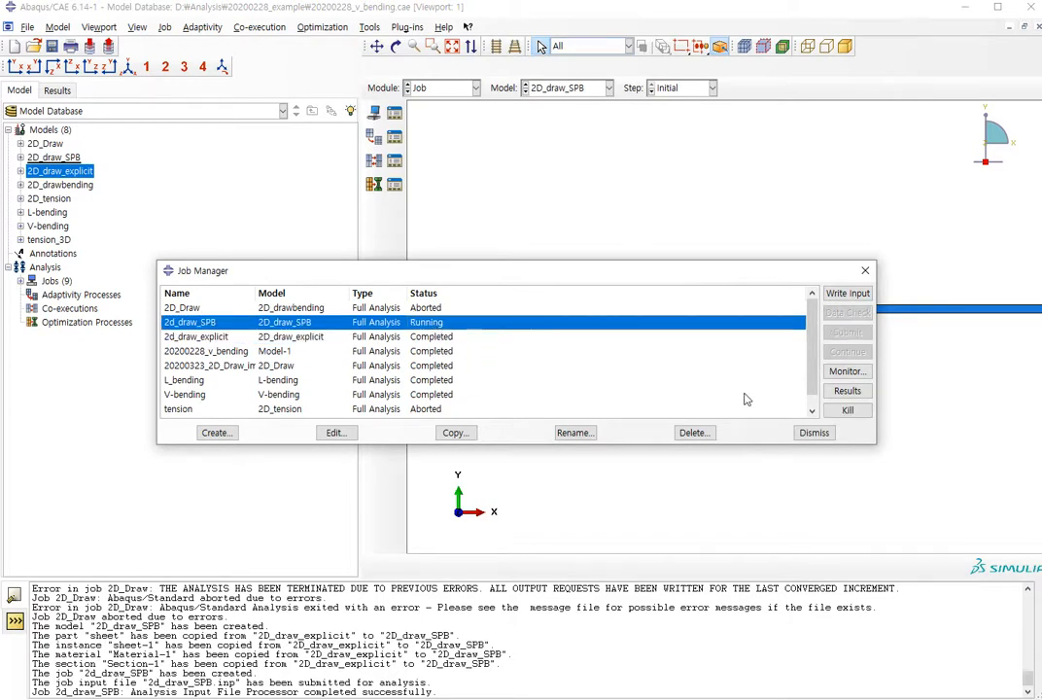
{"action": "left_click", "coordinate": [847, 389]}
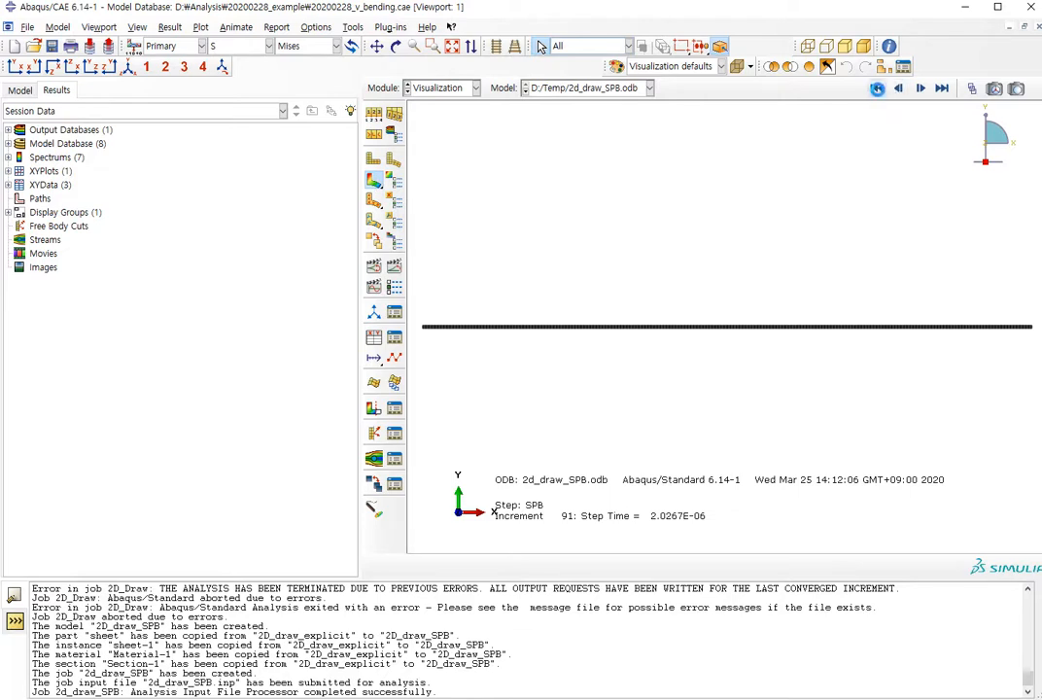
Examine the sheet's Mises stress contour and deformation in the SPB step, from the first frame to the last available one.
{"action": "left_click", "coordinate": [879, 89]}
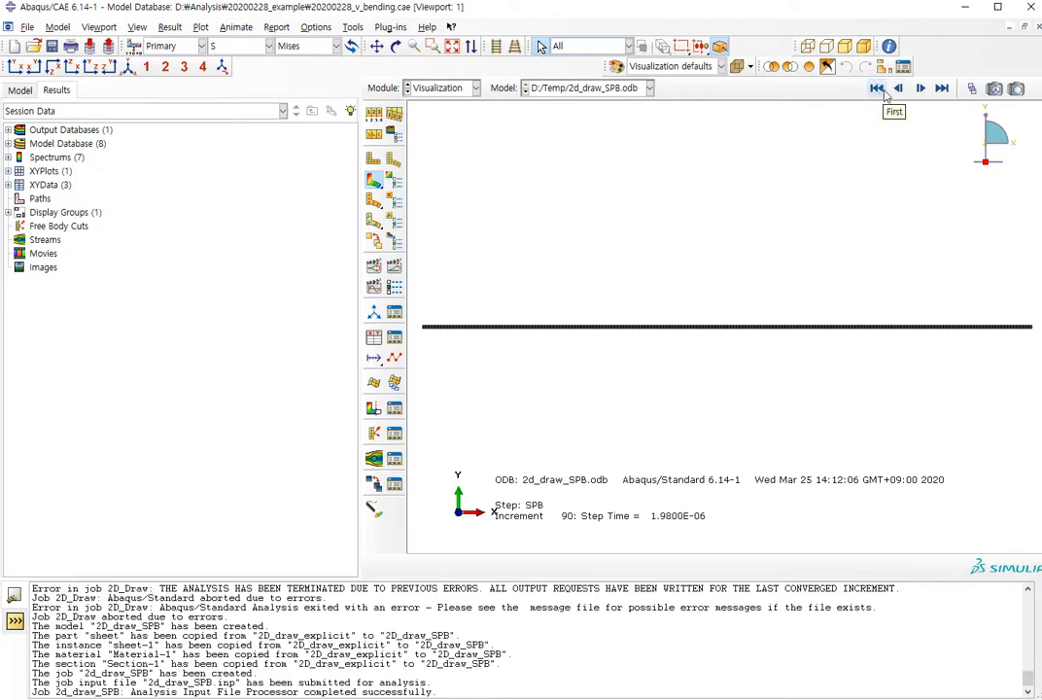
{"action": "scroll", "coordinate": [865, 452], "scroll_direction": "down", "scroll_amount": 3}
{"action": "scroll", "coordinate": [812, 368], "scroll_direction": "up", "scroll_amount": 3}
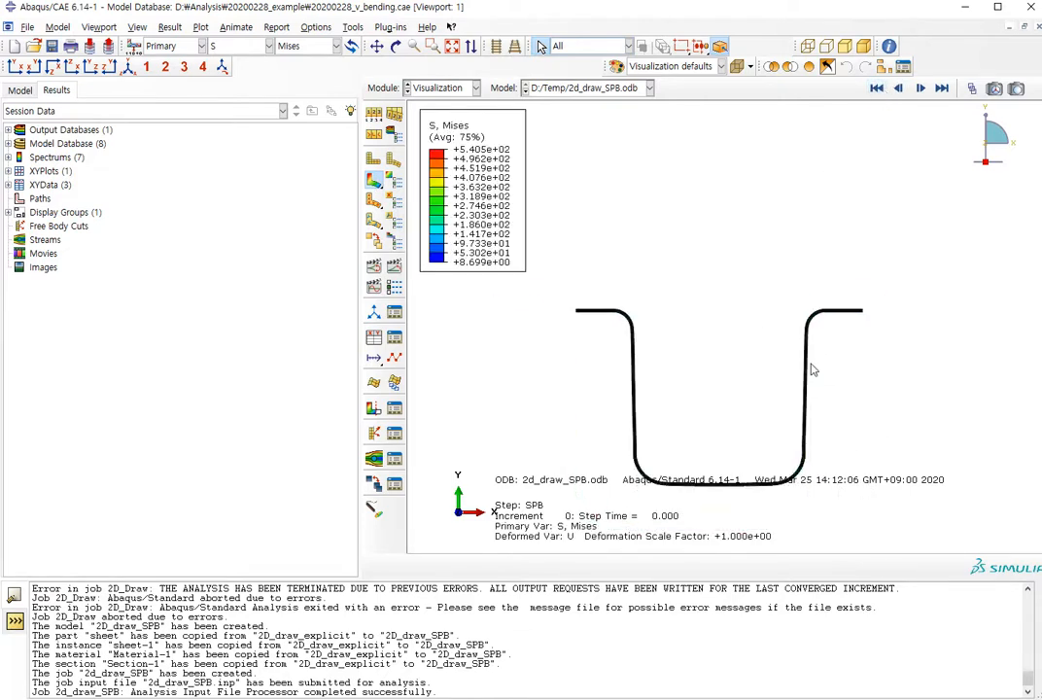
{"action": "scroll", "coordinate": [773, 523], "scroll_direction": "down", "scroll_amount": 5}
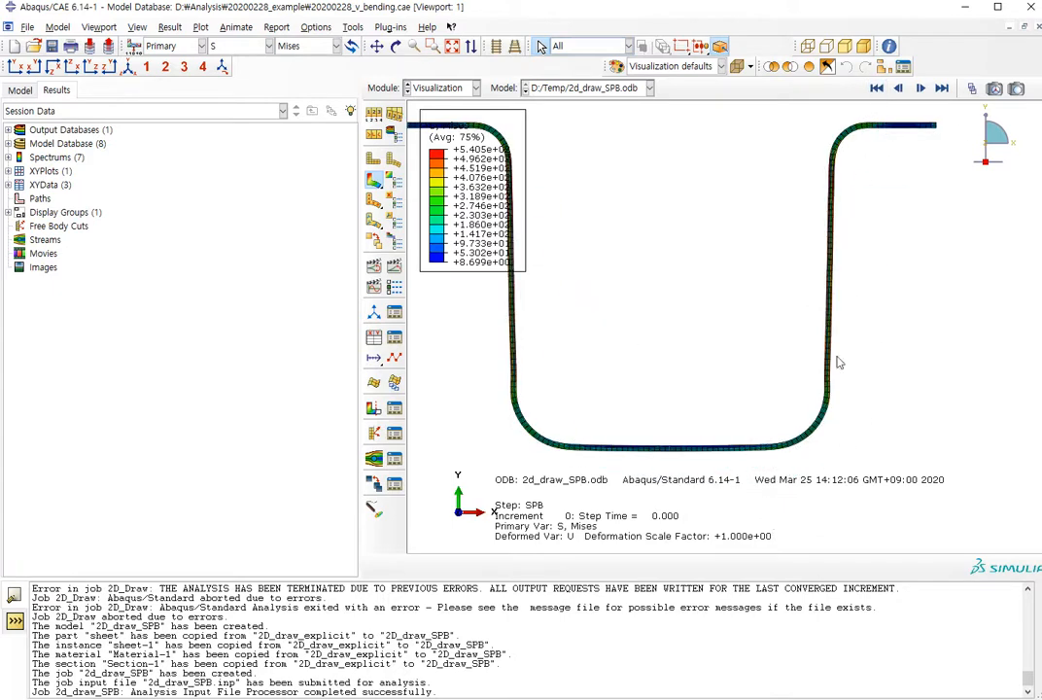
{"action": "scroll", "coordinate": [546, 270], "scroll_direction": "up", "scroll_amount": 3}
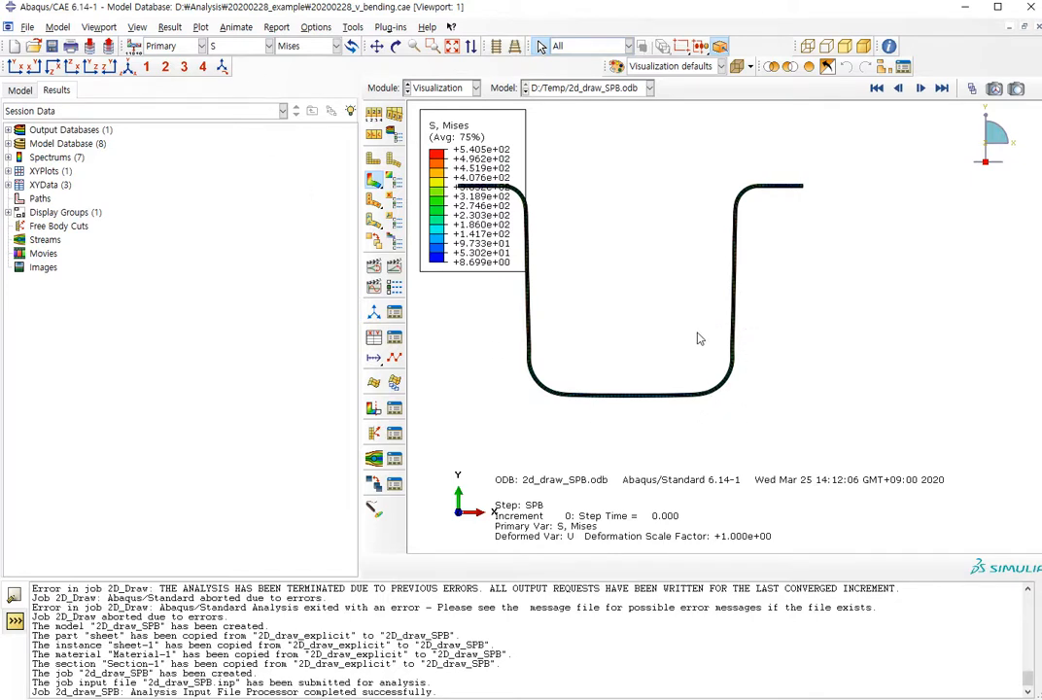
{"action": "scroll", "coordinate": [700, 339], "scroll_direction": "up", "scroll_amount": 5}
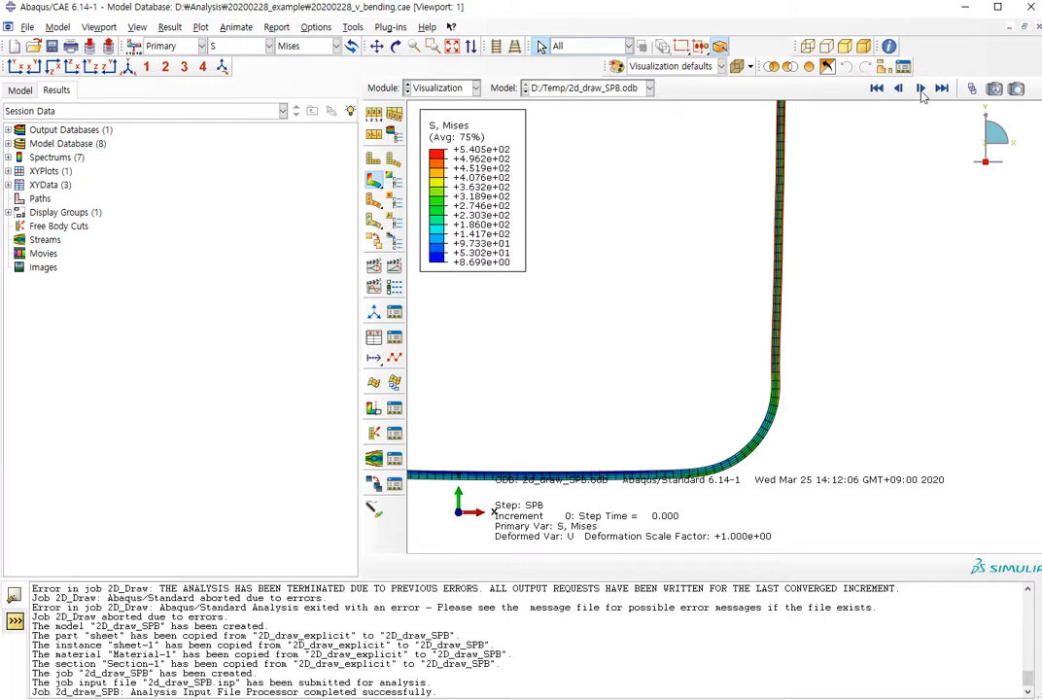
{"action": "scroll", "coordinate": [686, 373], "scroll_direction": "down", "scroll_amount": 5}
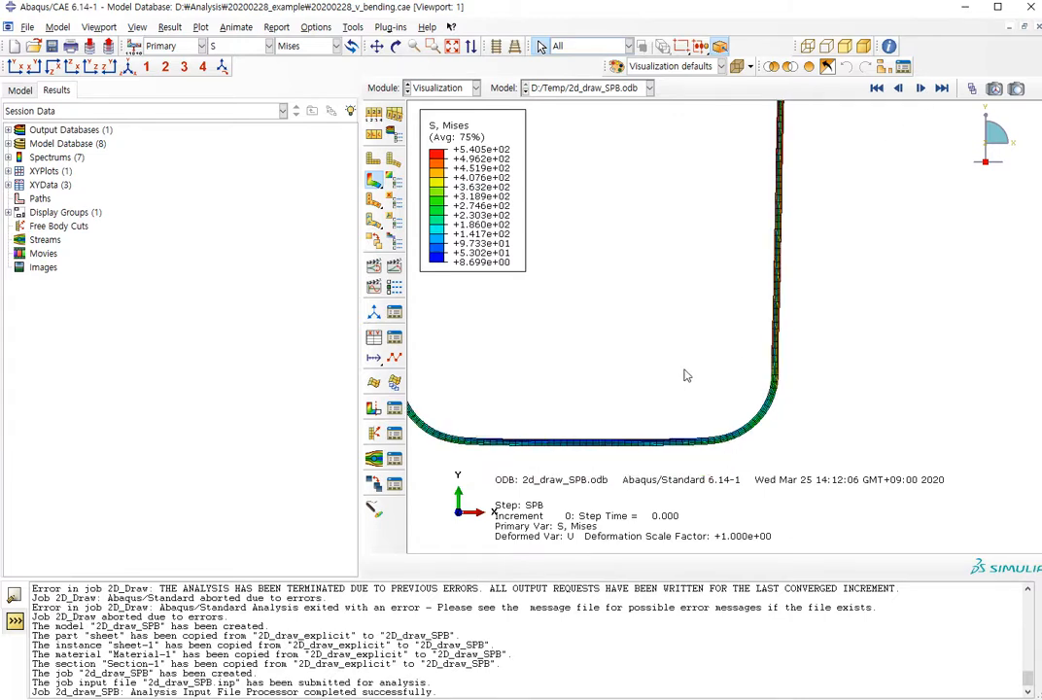
{"action": "left_click", "coordinate": [920, 88]}
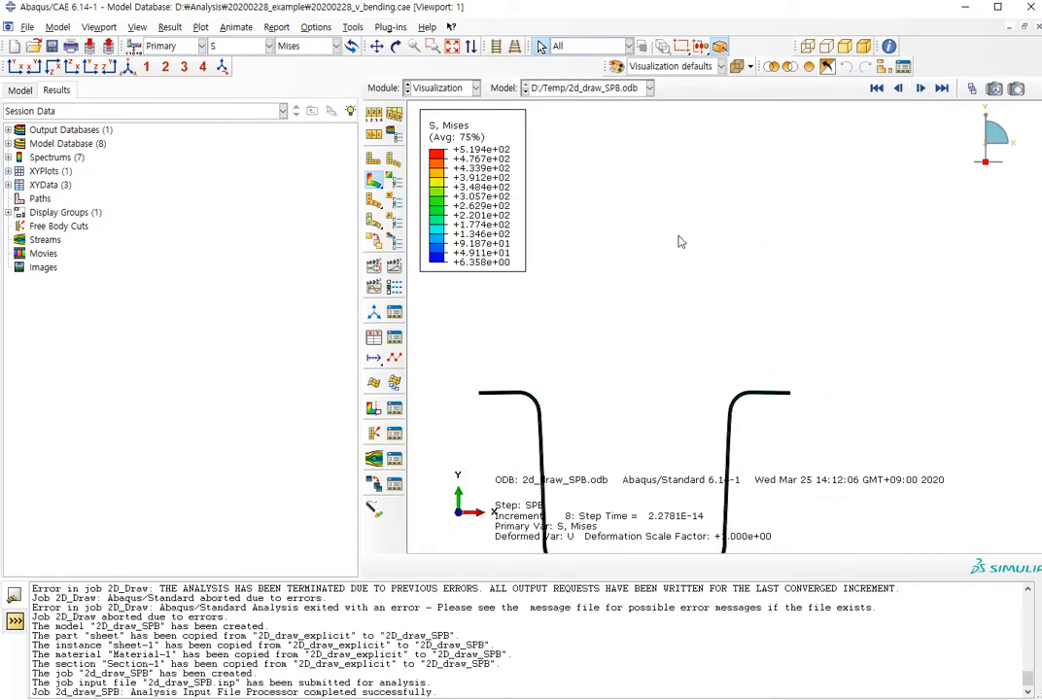
{"action": "left_click", "coordinate": [943, 89]}
{"action": "left_click", "coordinate": [521, 374]}
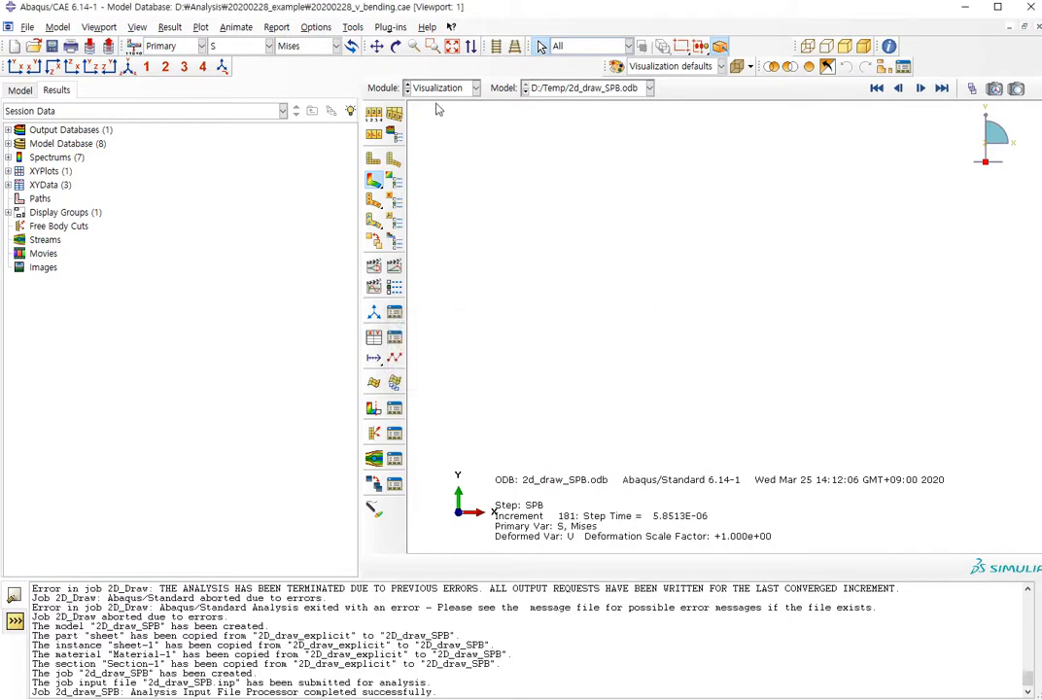
Kill the running 2d_draw_SPB analysis job.
{"action": "left_click", "coordinate": [442, 89]}
{"action": "left_click", "coordinate": [421, 213]}
{"action": "left_click", "coordinate": [394, 113]}
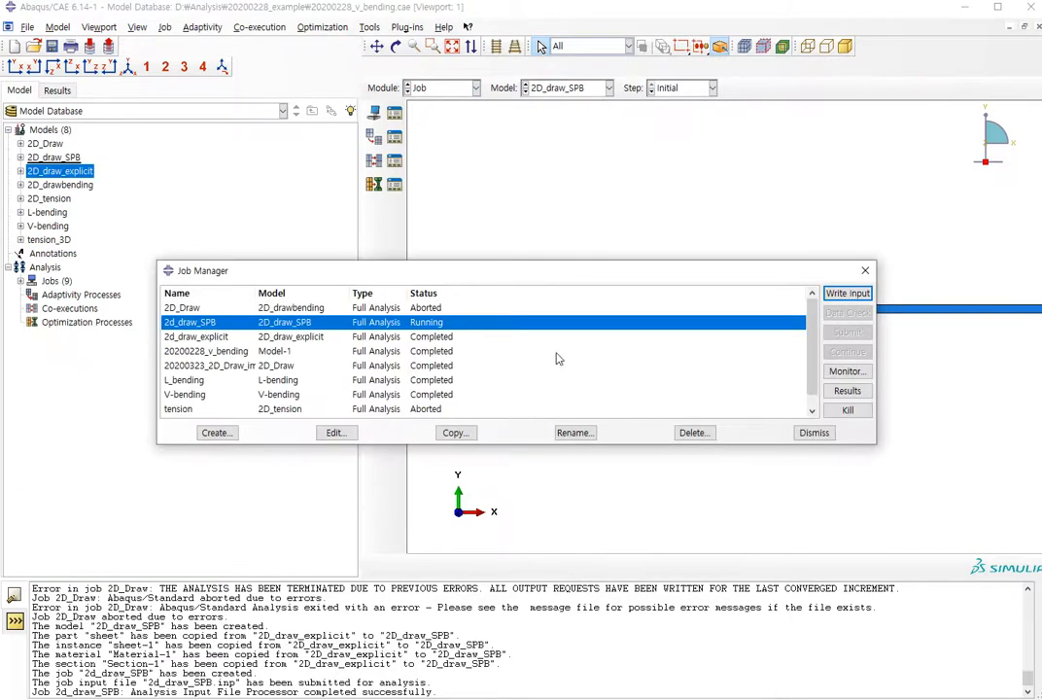
{"action": "left_click", "coordinate": [847, 409]}
{"action": "left_click", "coordinate": [490, 374]}
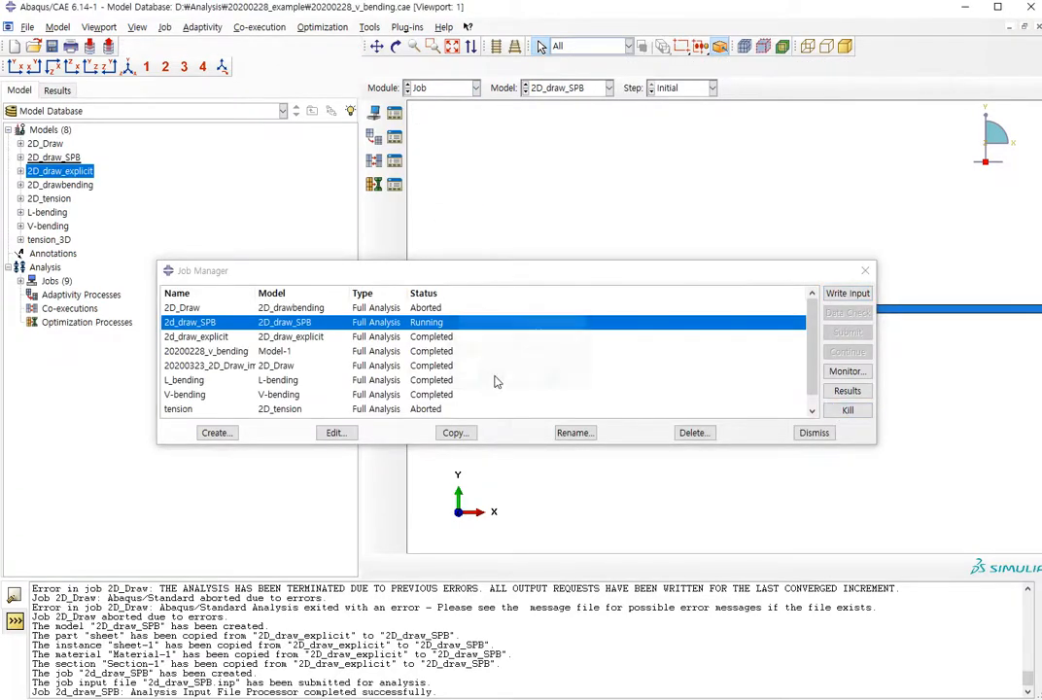
Create a Displacement/Rotation boundary condition in the Initial step at the lower corner of the sheet's symmetry end, constraining U2.
{"action": "left_click", "coordinate": [442, 88]}
{"action": "left_click", "coordinate": [432, 181]}
{"action": "left_click", "coordinate": [396, 139]}
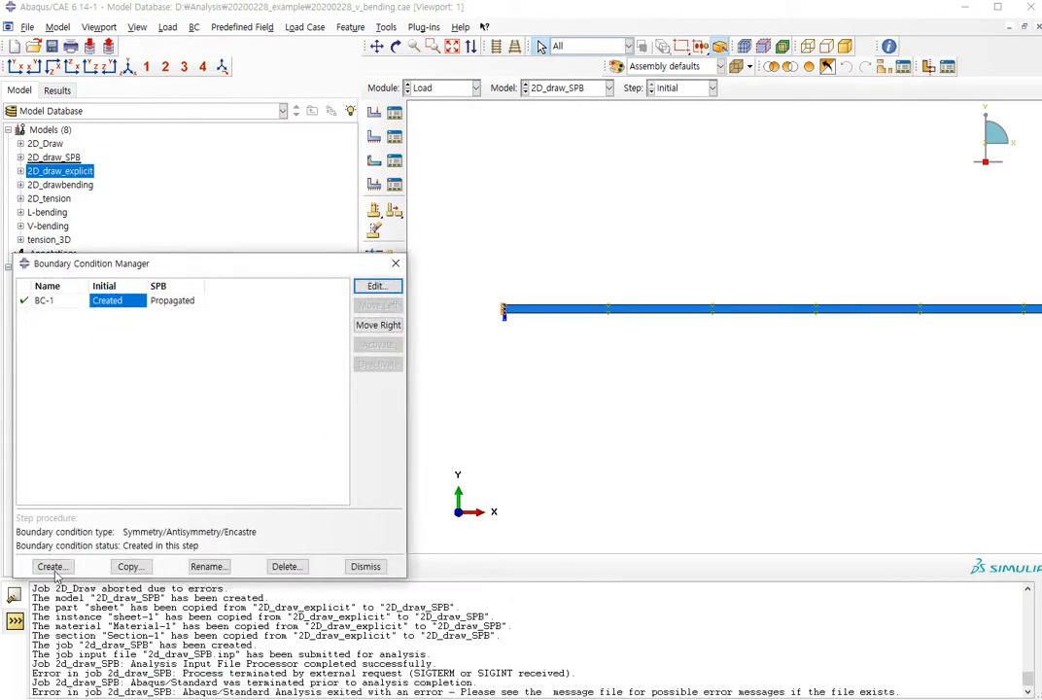
{"action": "left_click", "coordinate": [51, 566]}
{"action": "left_click", "coordinate": [400, 356]}
{"action": "left_click", "coordinate": [309, 496]}
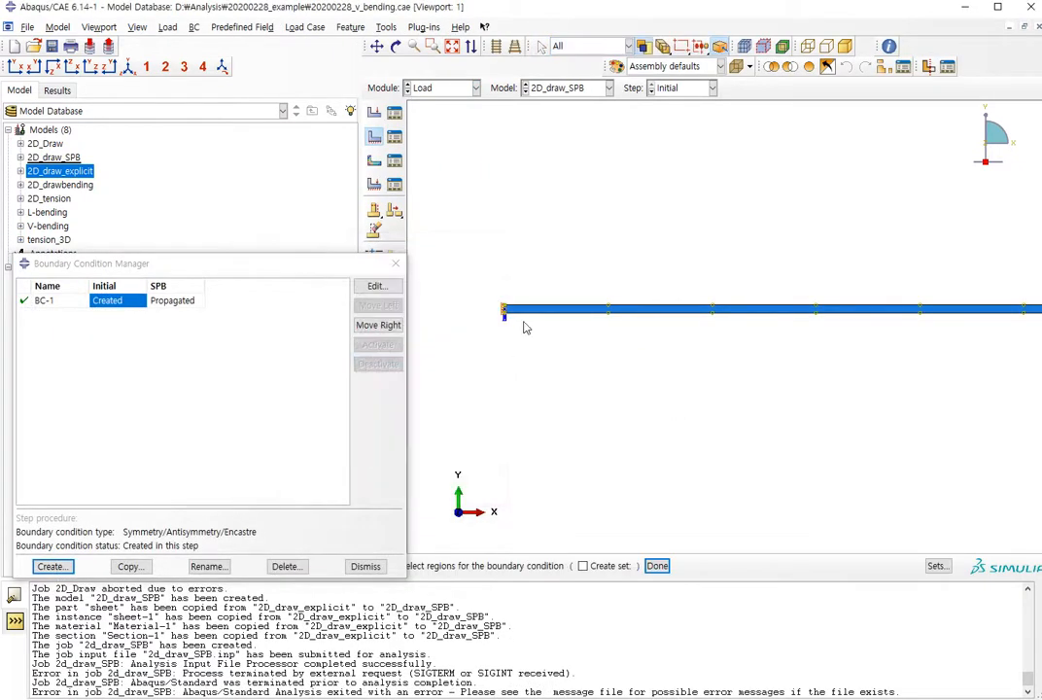
{"action": "left_click", "coordinate": [503, 317]}
{"action": "middle_click", "coordinate": [556, 381]}
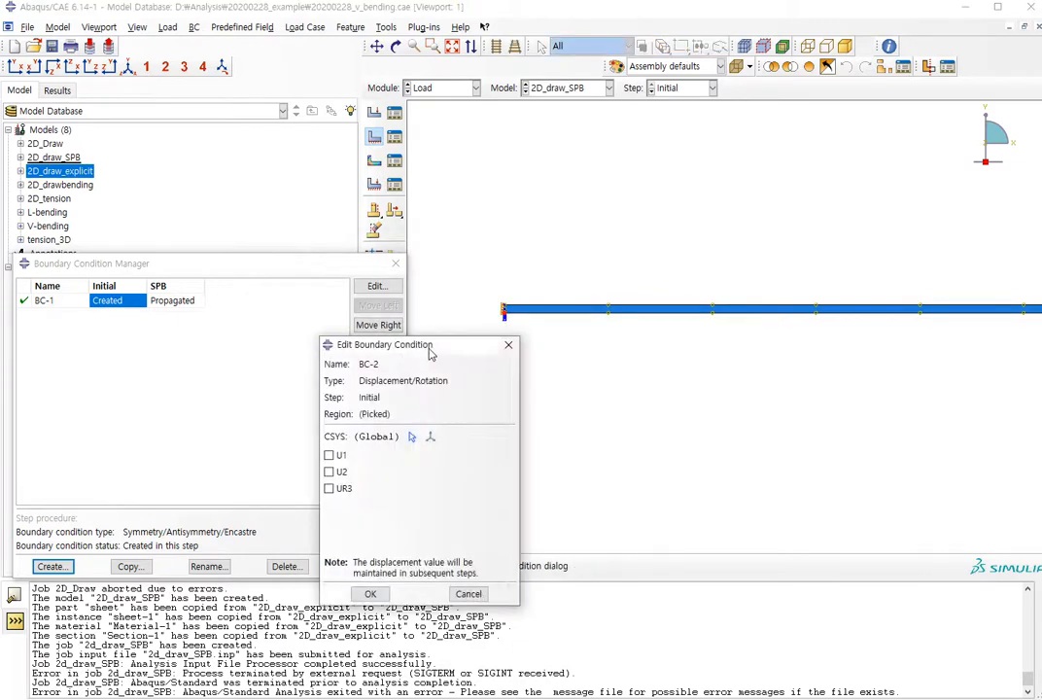
{"action": "left_click", "coordinate": [330, 471]}
{"action": "left_click", "coordinate": [370, 593]}
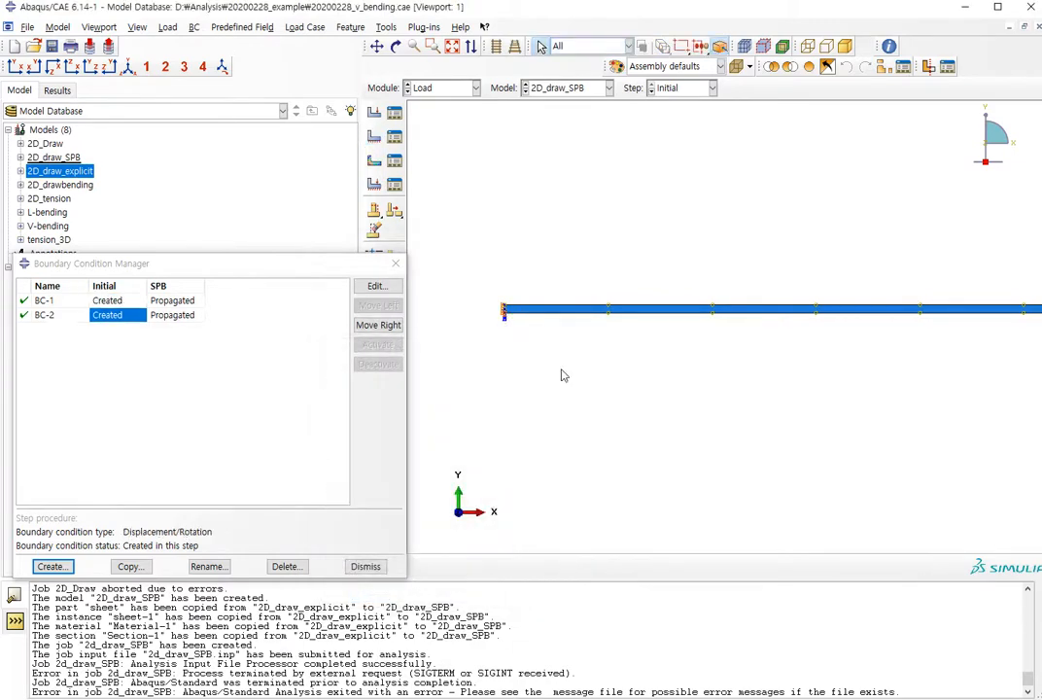
Resubmit the 2d_draw_SPB job for analysis, accepting the overwrite of its existing job files.
{"action": "left_click", "coordinate": [442, 87]}
{"action": "left_click", "coordinate": [421, 213]}
{"action": "left_click", "coordinate": [393, 113]}
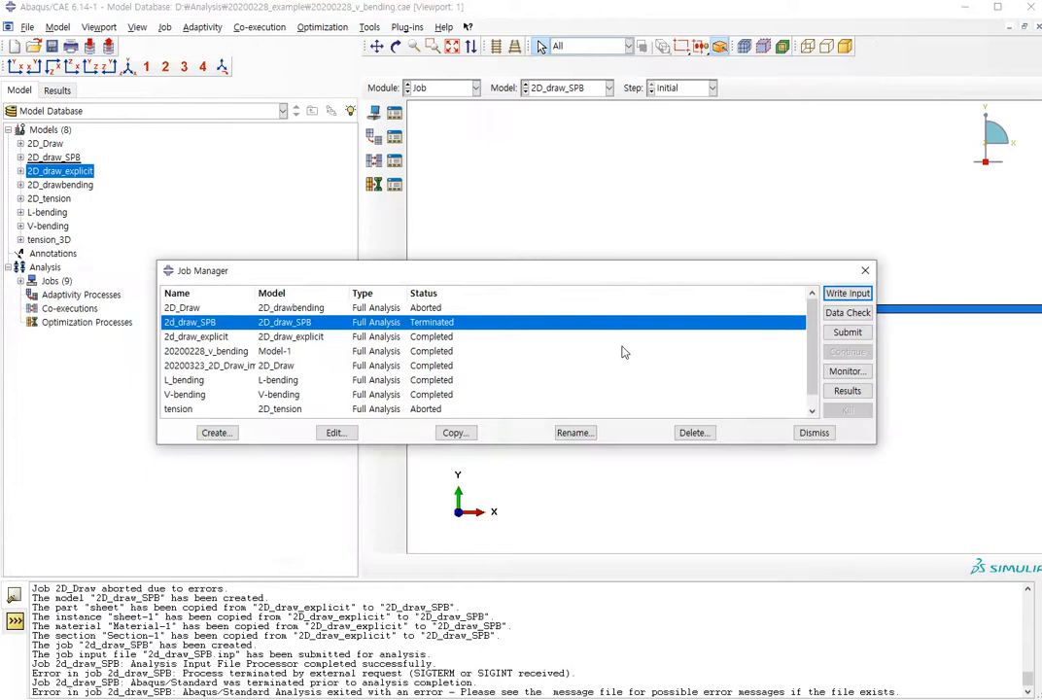
{"action": "left_click", "coordinate": [847, 333]}
{"action": "left_click", "coordinate": [146, 144]}
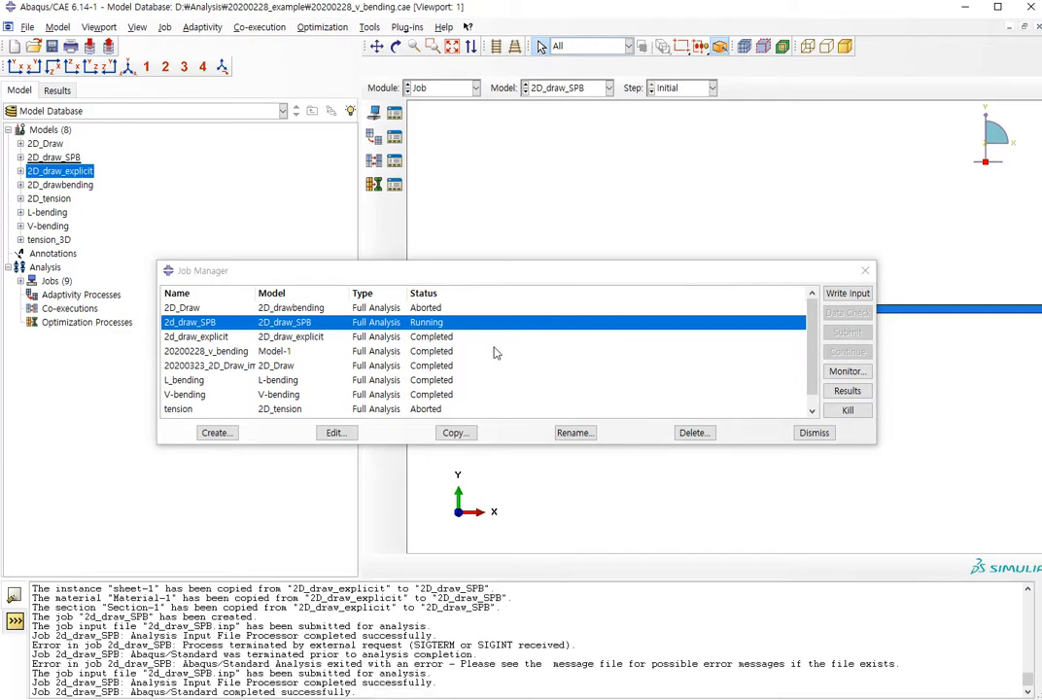
Open the 2d_draw_SPB results, plot contours on the deformed shape and go to the first frame of the SPB step.
{"action": "left_click", "coordinate": [847, 392]}
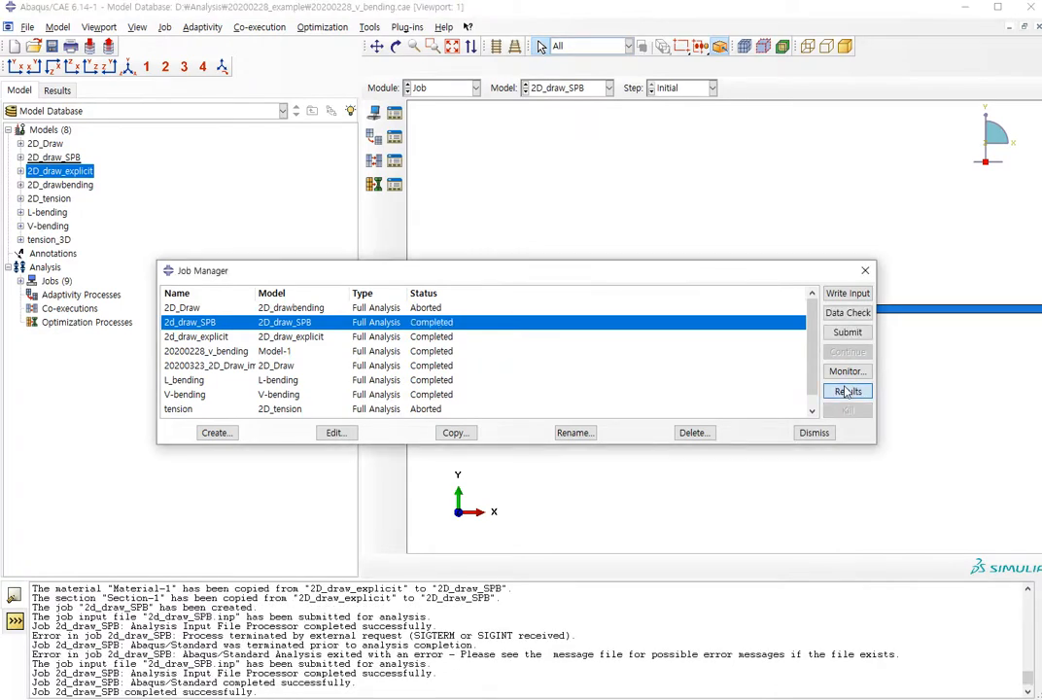
{"action": "left_click", "coordinate": [374, 186]}
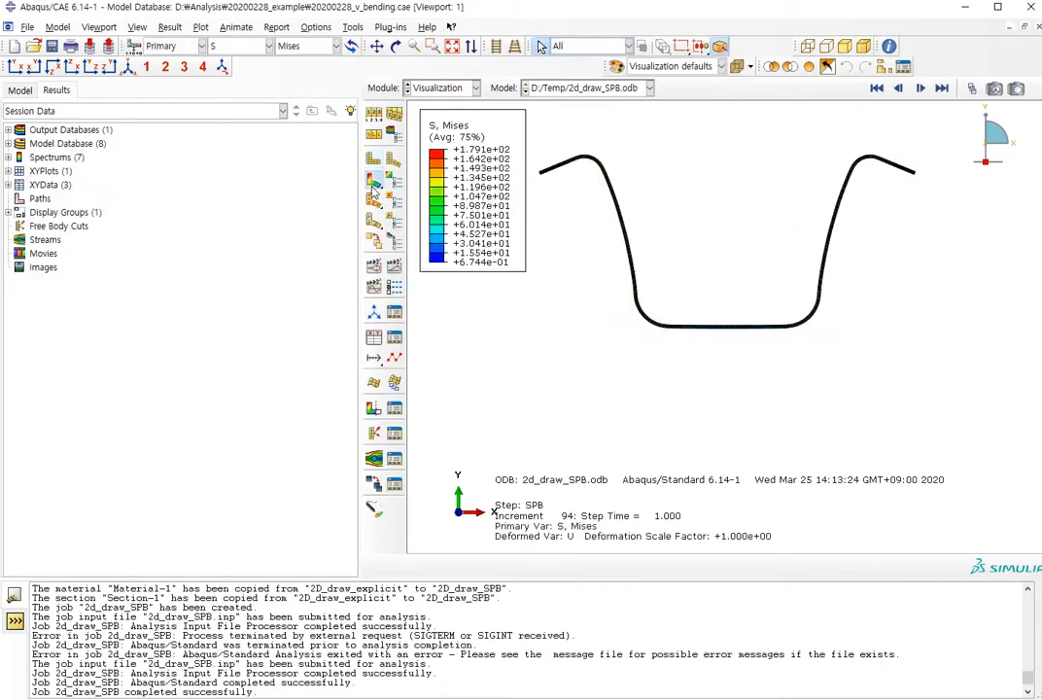
{"action": "left_click", "coordinate": [877, 89]}
{"action": "scroll", "coordinate": [765, 489], "scroll_direction": "up", "scroll_amount": 3}
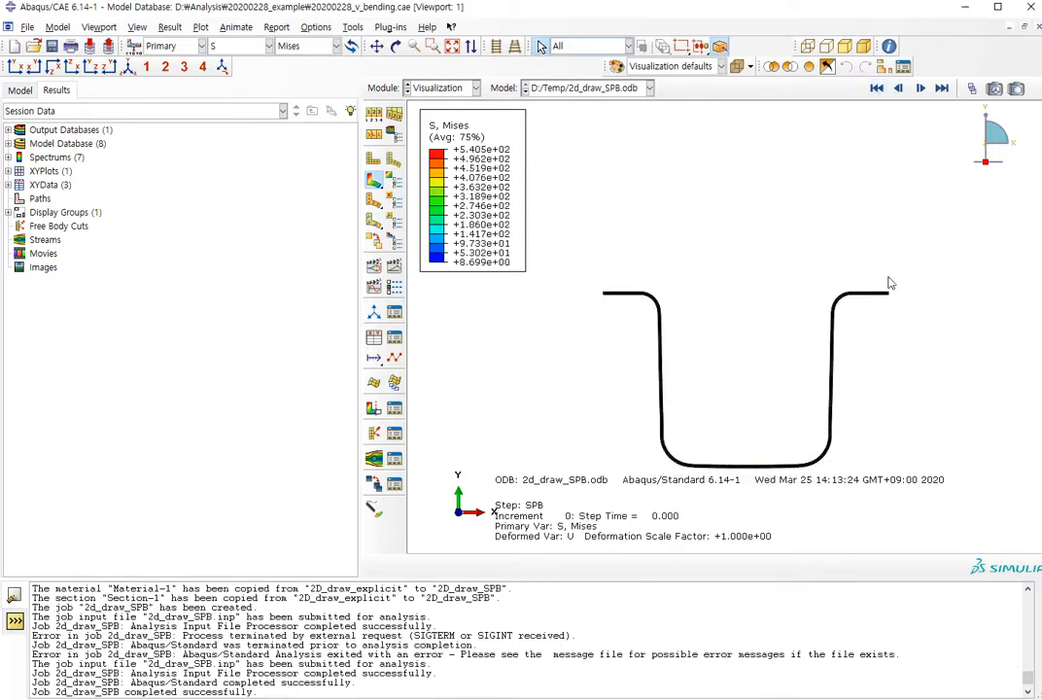
{"action": "left_click", "coordinate": [316, 27]}
{"action": "left_click", "coordinate": [330, 40]}
{"action": "left_click", "coordinate": [87, 239]}
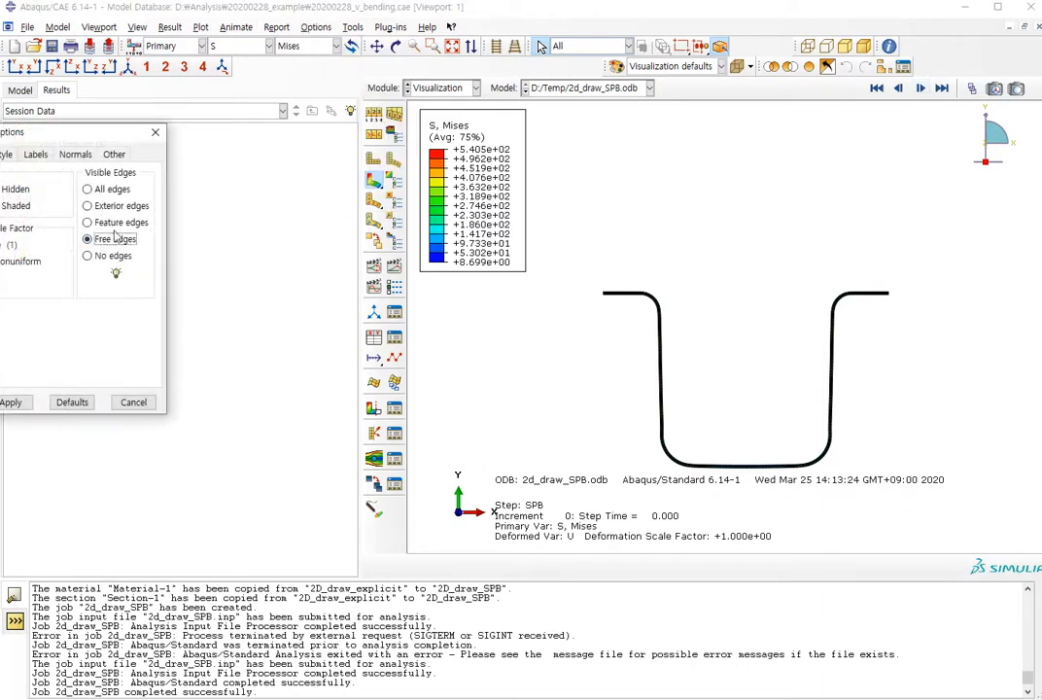
{"action": "left_click", "coordinate": [88, 222]}
{"action": "left_click_drag", "start_coordinate": [76, 129], "coordinate": [94, 128]}
{"action": "left_click", "coordinate": [175, 135]}
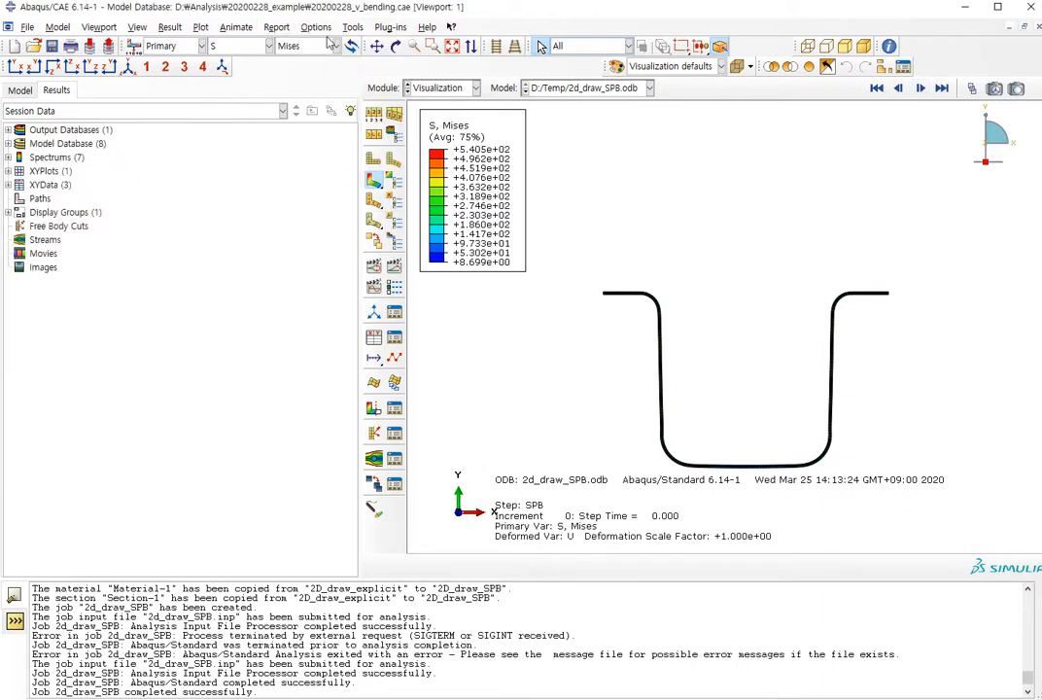
In the common plot options, set the visible edges to All edges and apply them to the contour plot.
{"action": "left_click", "coordinate": [316, 27]}
{"action": "left_click", "coordinate": [331, 44]}
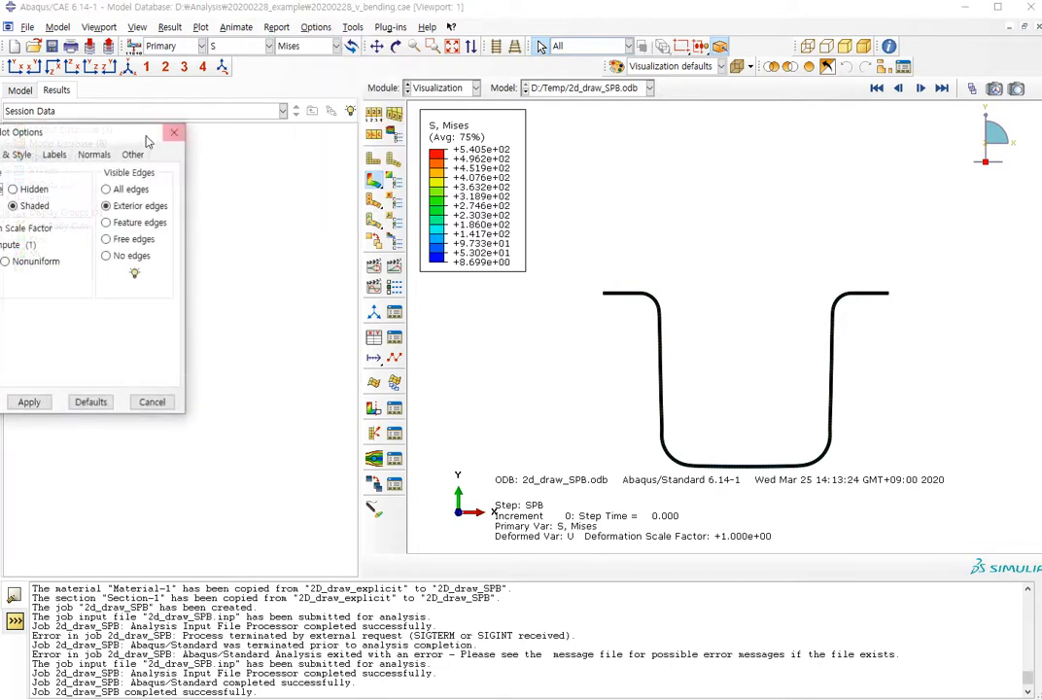
{"action": "left_click_drag", "start_coordinate": [49, 133], "coordinate": [215, 132]}
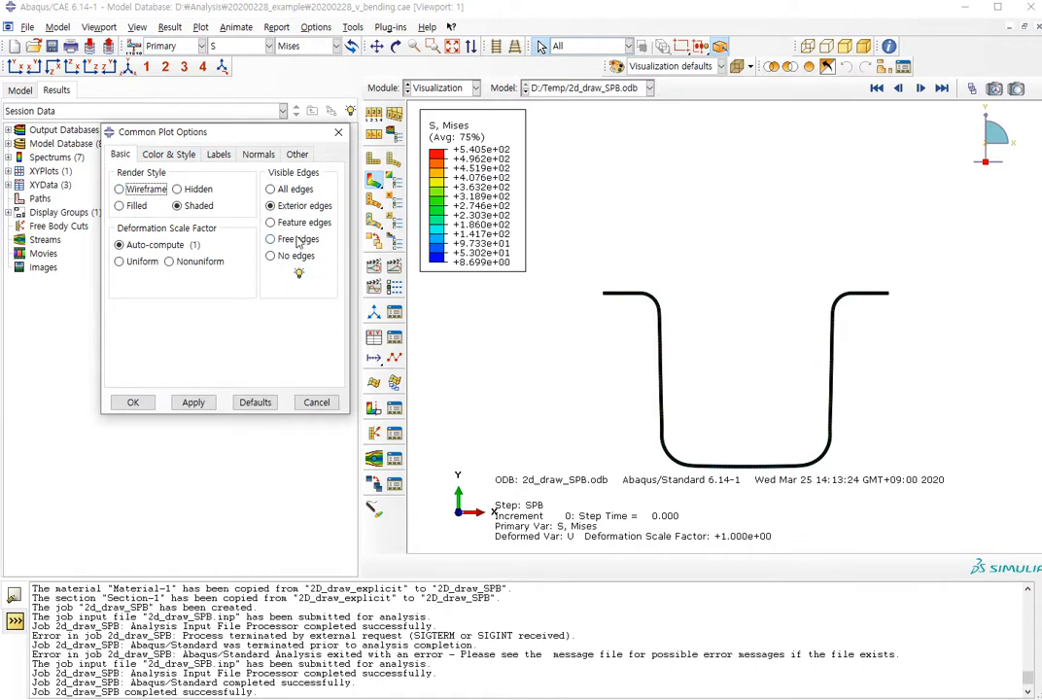
{"action": "left_click", "coordinate": [284, 189]}
{"action": "scroll", "coordinate": [855, 274], "scroll_direction": "up", "scroll_amount": 10}
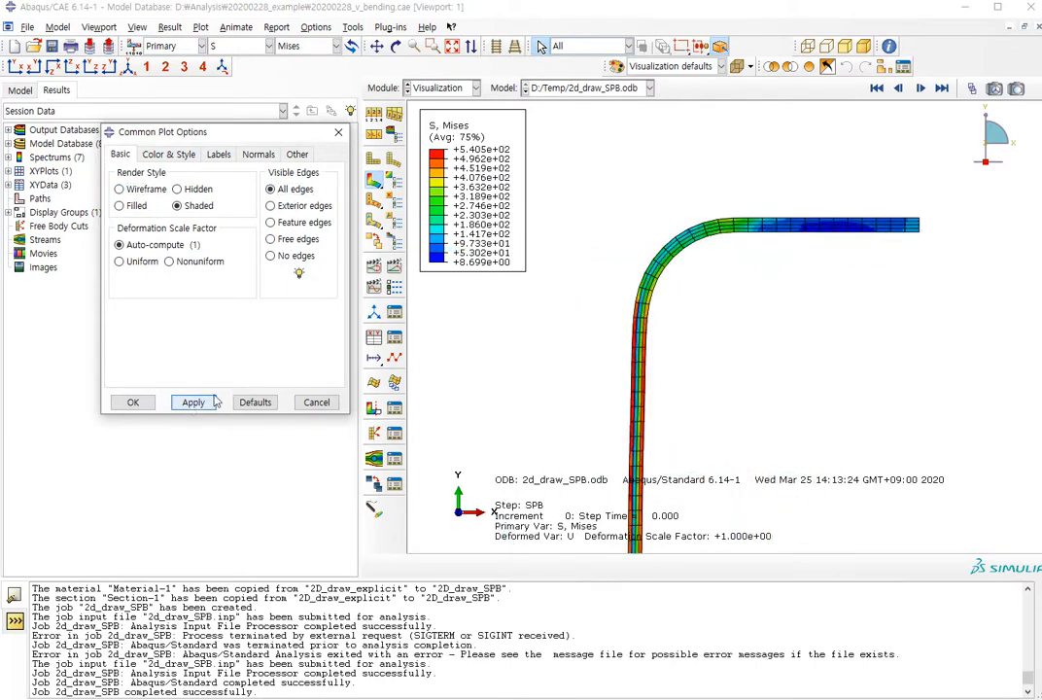
Set the contour plot's visible edges to Feature edges and apply the setting.
{"action": "left_click", "coordinate": [287, 206]}
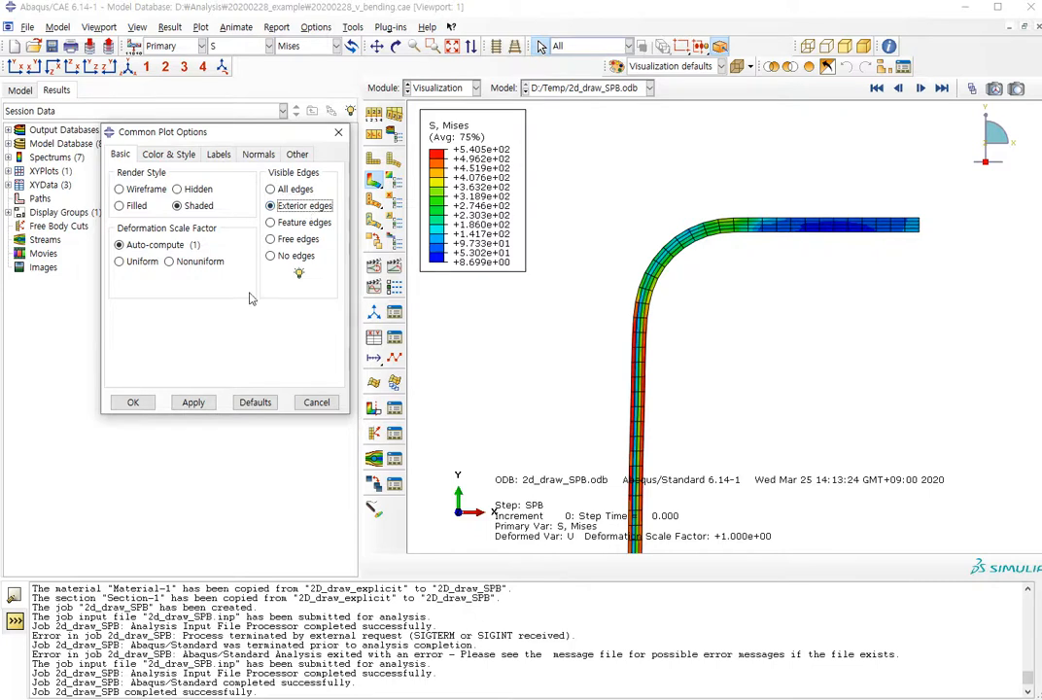
{"action": "left_click", "coordinate": [270, 223]}
{"action": "left_click", "coordinate": [194, 403]}
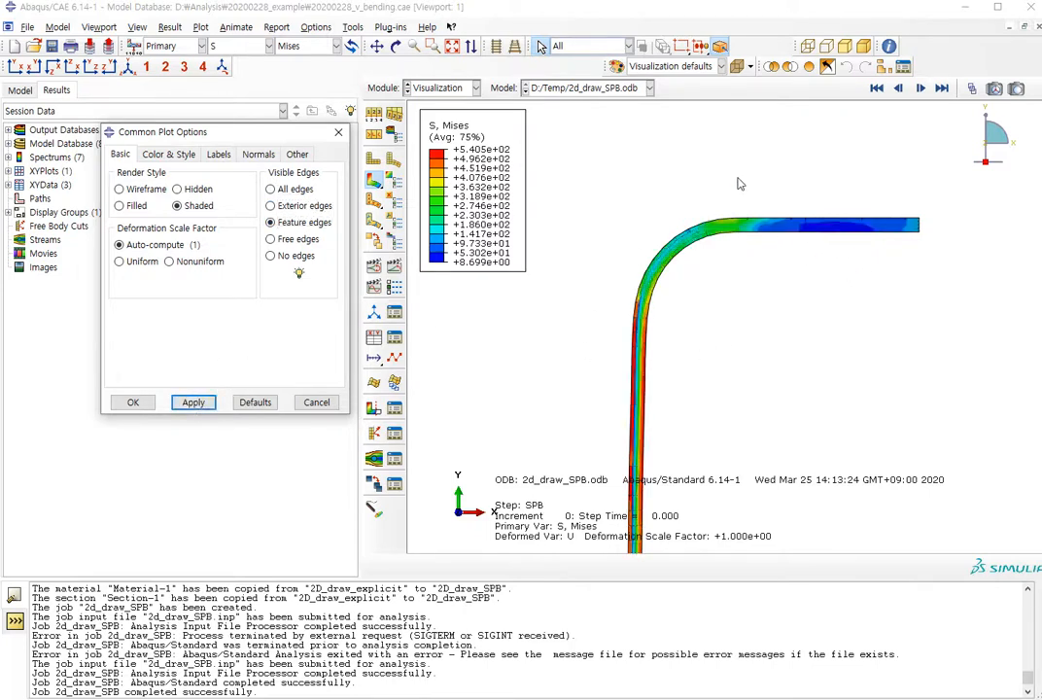
Set the contour plot's visible edges to Free edges, apply the setting and inspect the stress at the sheet's upper bend.
{"action": "scroll", "coordinate": [738, 184], "scroll_direction": "down", "scroll_amount": 3}
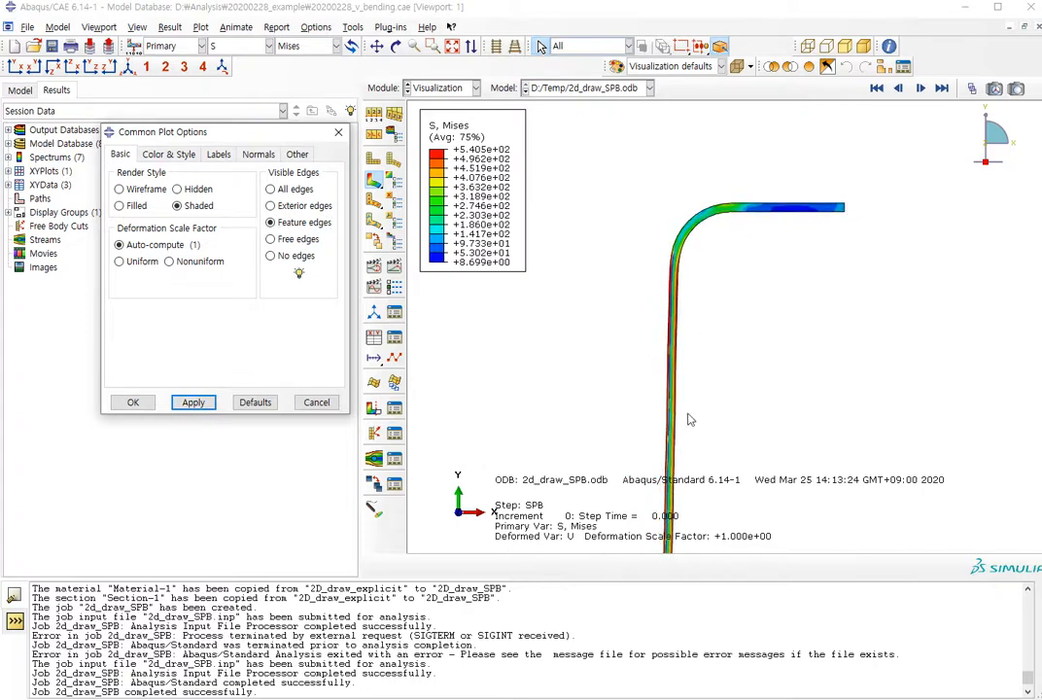
{"action": "scroll", "coordinate": [689, 226], "scroll_direction": "up", "scroll_amount": 5}
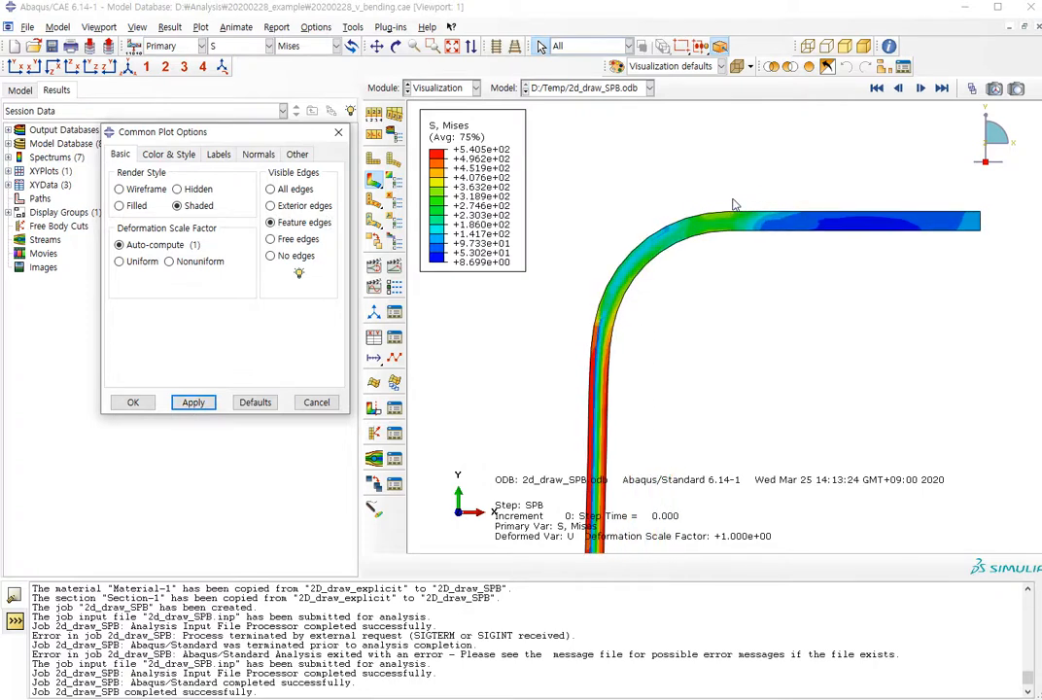
{"action": "left_click", "coordinate": [271, 238]}
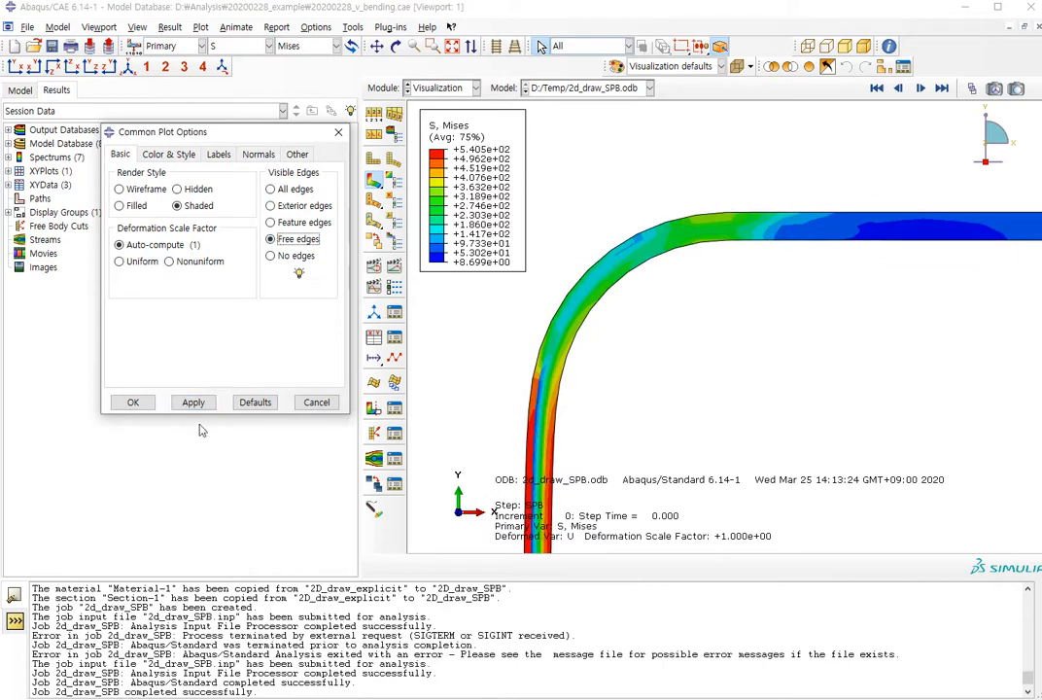
{"action": "left_click", "coordinate": [192, 401]}
{"action": "scroll", "coordinate": [673, 245], "scroll_direction": "down", "scroll_amount": 5}
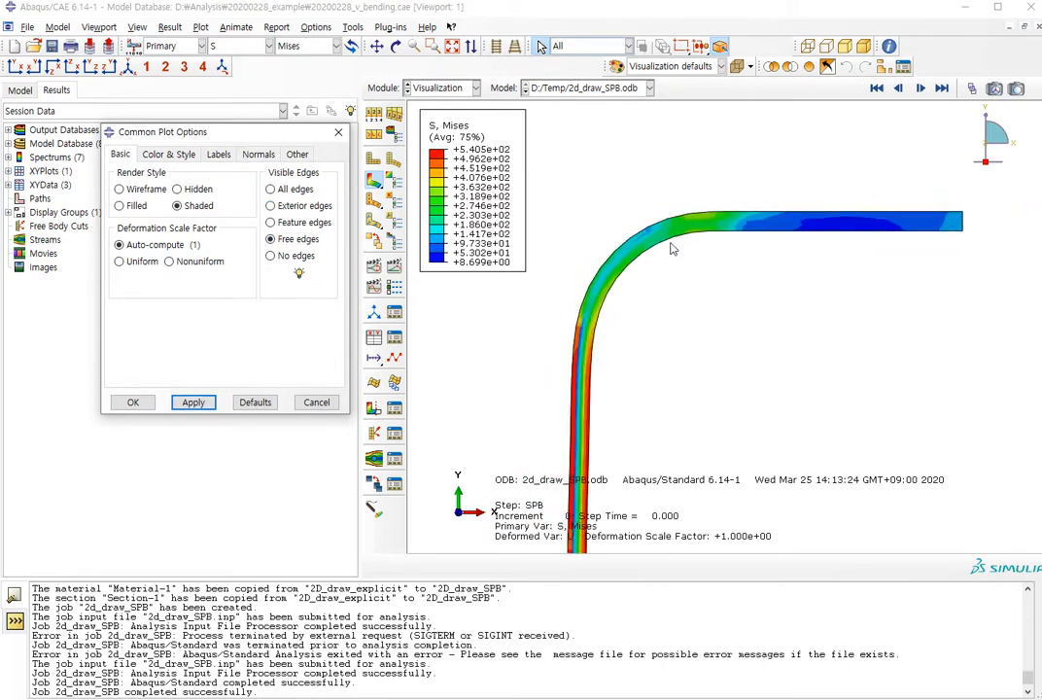
Set the contour plot's visible edges to No edges and apply the setting.
{"action": "scroll", "coordinate": [681, 240], "scroll_direction": "up", "scroll_amount": 5}
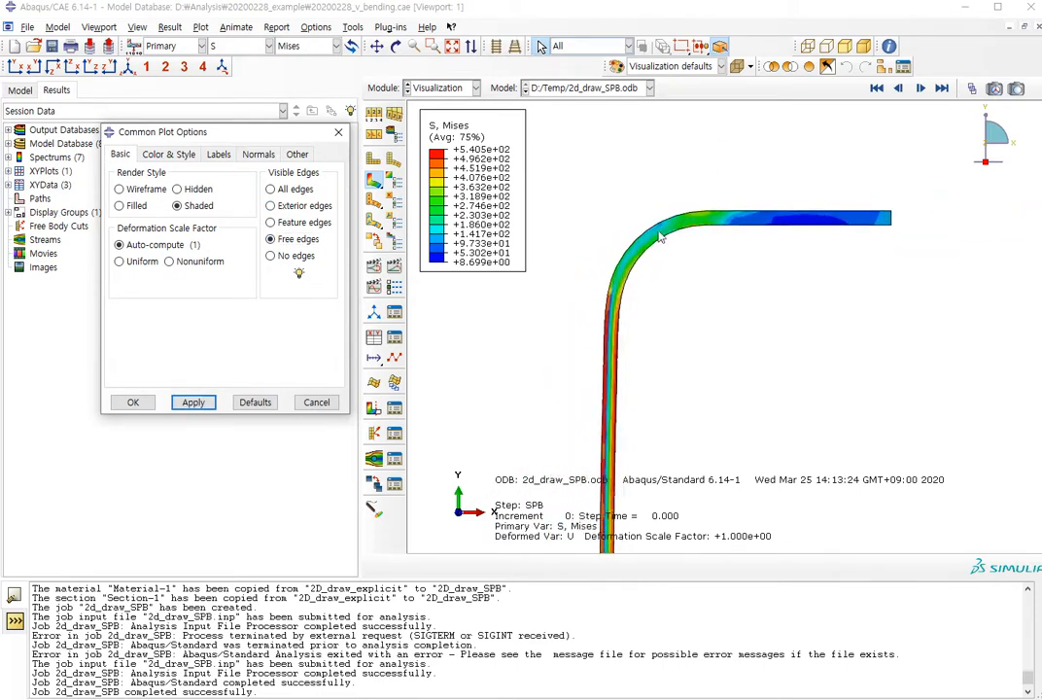
{"action": "left_click", "coordinate": [272, 254]}
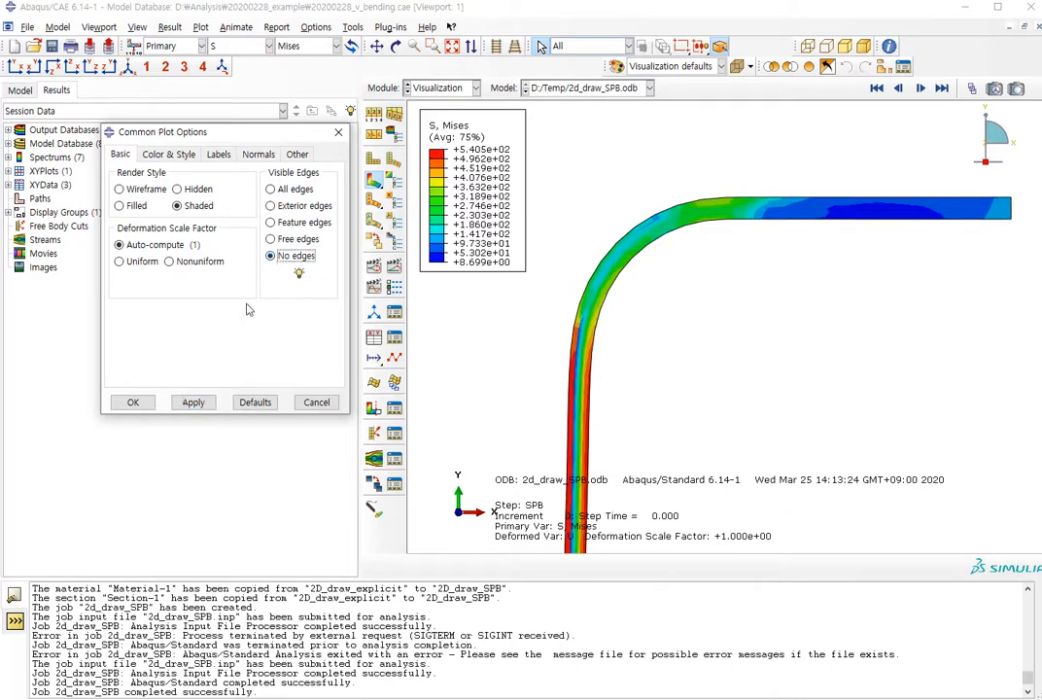
{"action": "left_click", "coordinate": [192, 402]}
{"action": "scroll", "coordinate": [820, 197], "scroll_direction": "down", "scroll_amount": 5}
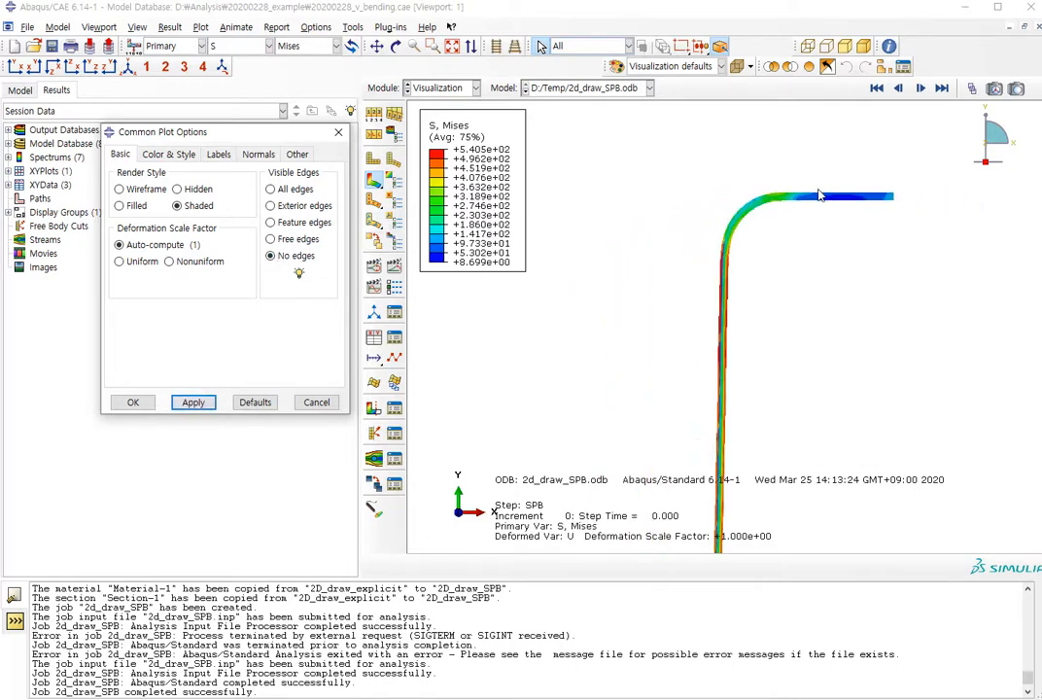
{"action": "scroll", "coordinate": [786, 340], "scroll_direction": "up", "scroll_amount": 2}
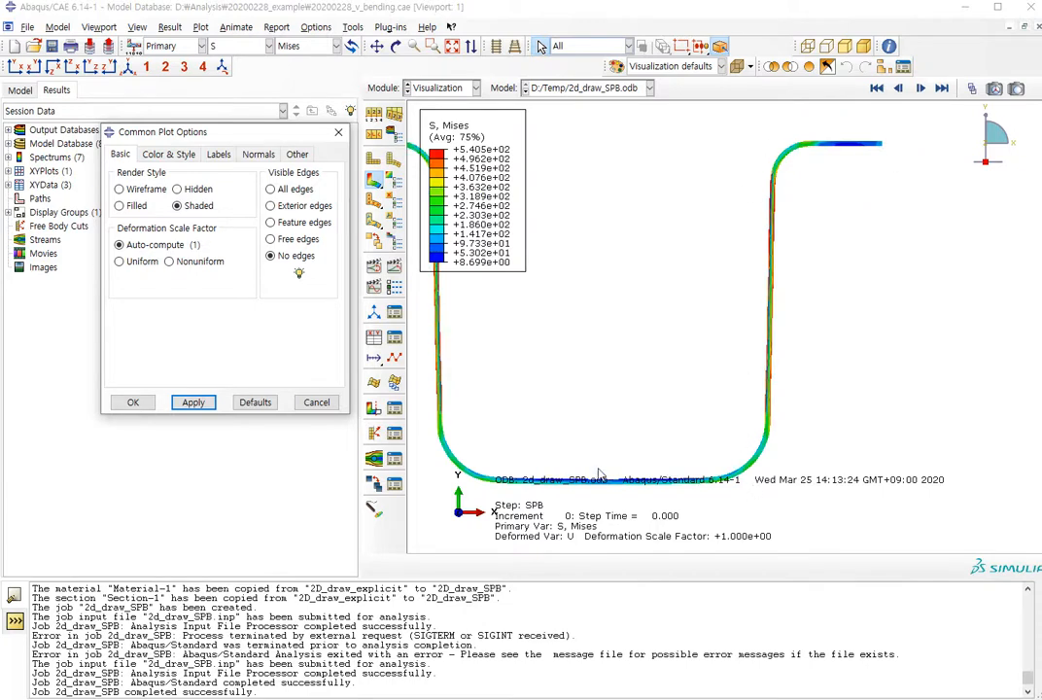
Advance the stress contour plot frame by frame through the early increments of the SPB step.
{"action": "left_click", "coordinate": [257, 48]}
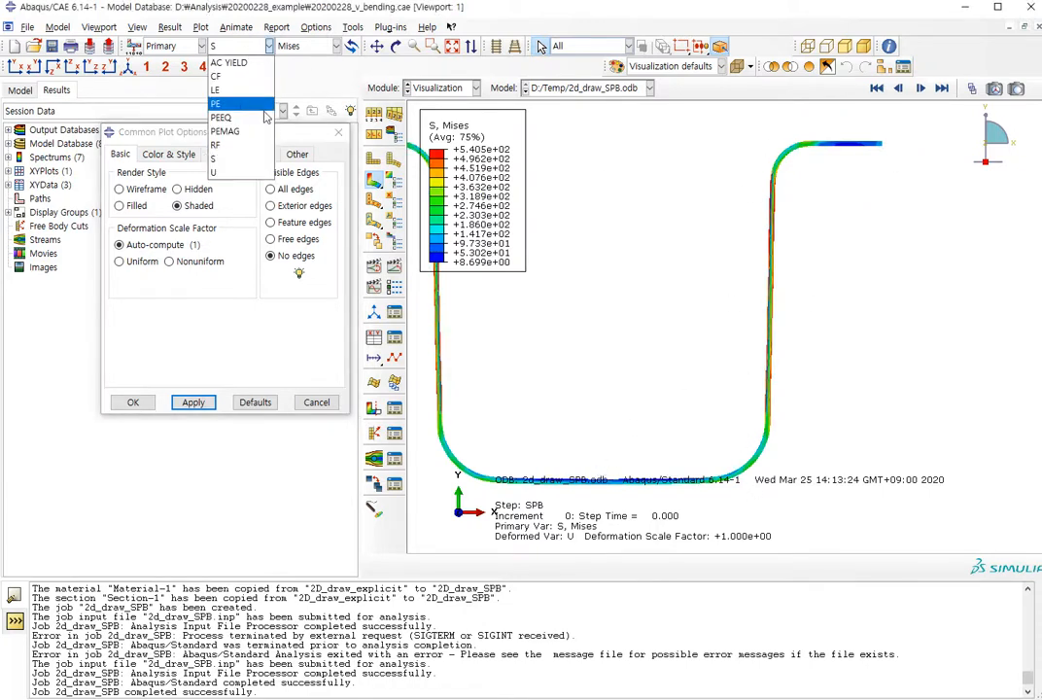
{"action": "left_click", "coordinate": [622, 220]}
{"action": "scroll", "coordinate": [804, 228], "scroll_direction": "down", "scroll_amount": 5}
{"action": "scroll", "coordinate": [526, 272], "scroll_direction": "up", "scroll_amount": 3}
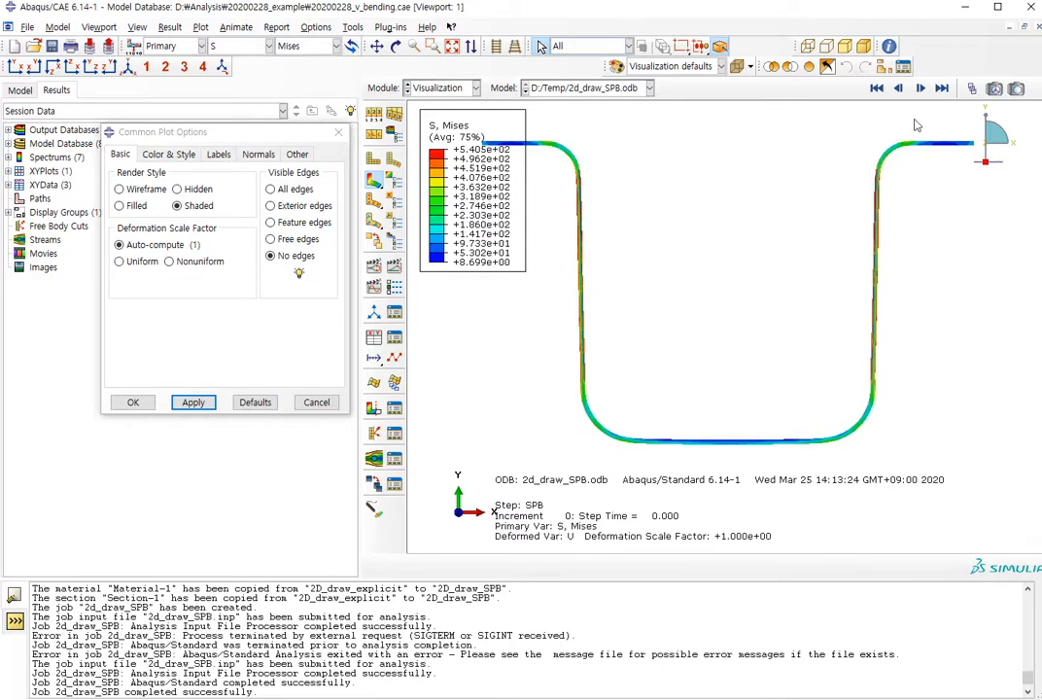
{"action": "left_click", "coordinate": [920, 88]}
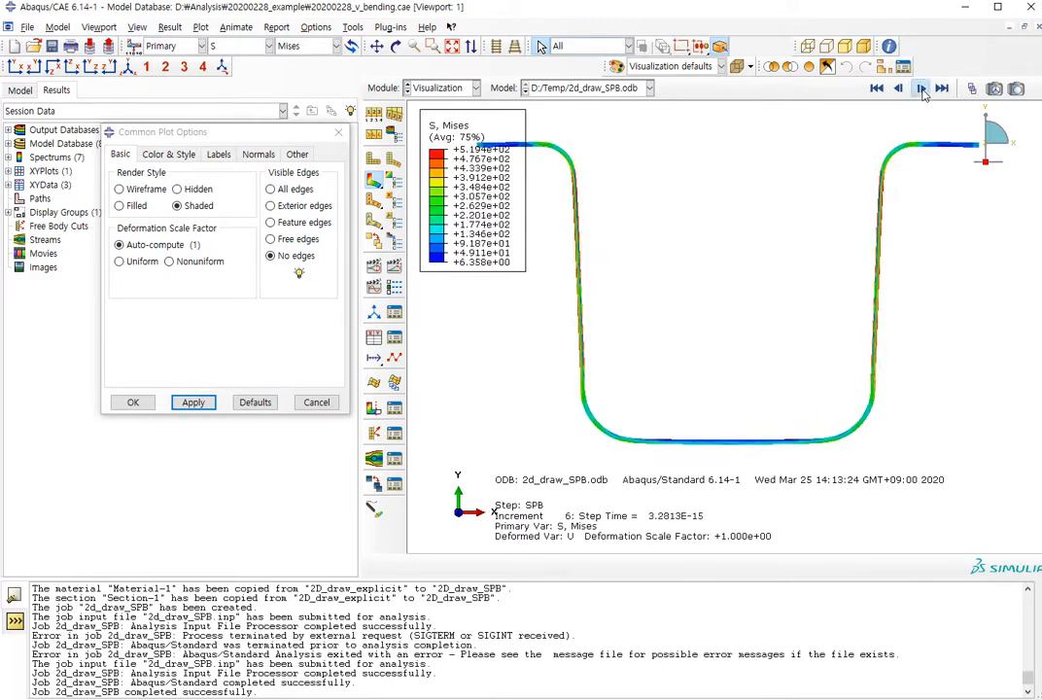
{"action": "left_click", "coordinate": [922, 89]}
{"action": "left_click", "coordinate": [922, 89]}
{"action": "left_click", "coordinate": [922, 90]}
{"action": "left_click", "coordinate": [922, 90]}
Jump to frame 94 of the SPB step with the frame selector and inspect the sheet's final springback shape.
{"action": "left_click", "coordinate": [972, 88]}
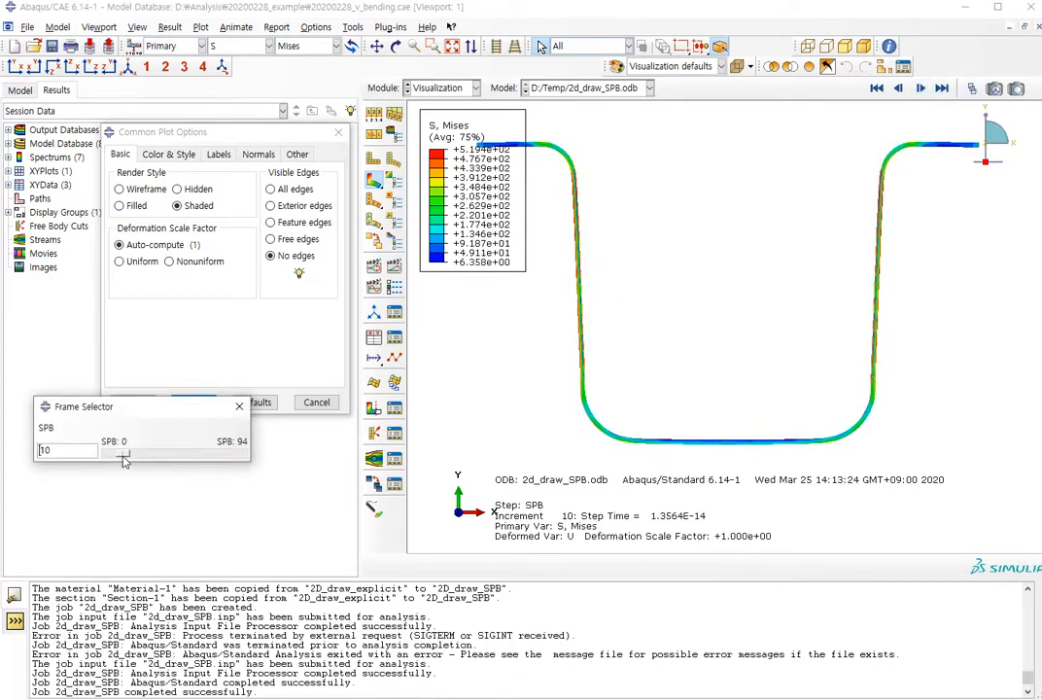
{"action": "left_click_drag", "start_coordinate": [124, 459], "coordinate": [247, 472]}
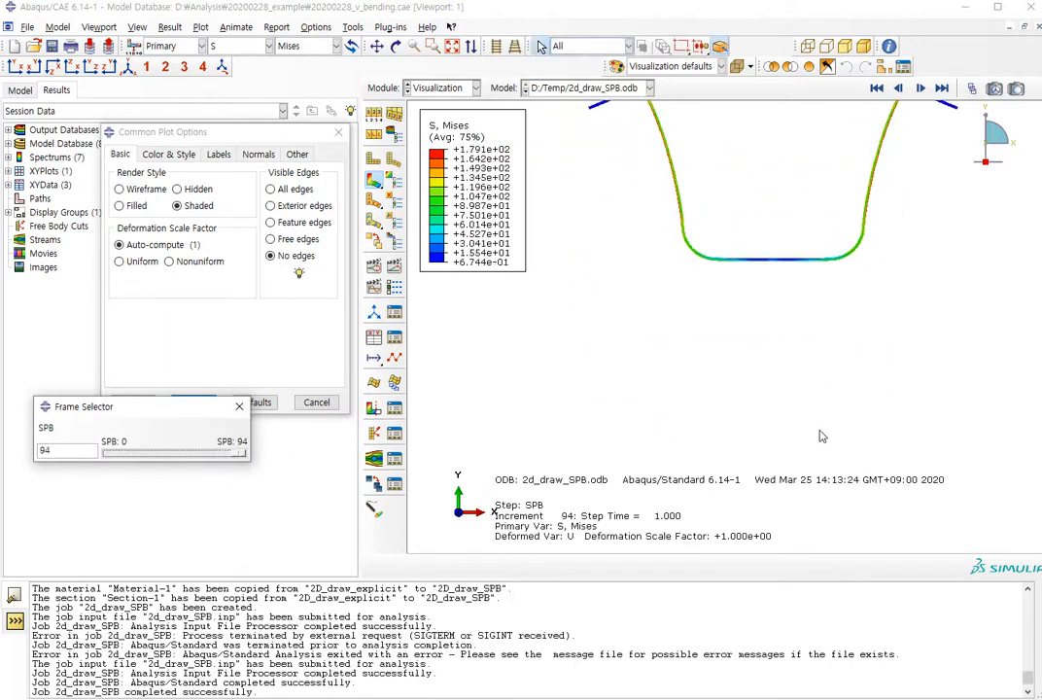
{"action": "scroll", "coordinate": [823, 437], "scroll_direction": "down", "scroll_amount": 1}
{"action": "scroll", "coordinate": [987, 182], "scroll_direction": "up", "scroll_amount": 1}
{"action": "scroll", "coordinate": [895, 155], "scroll_direction": "up", "scroll_amount": 1}
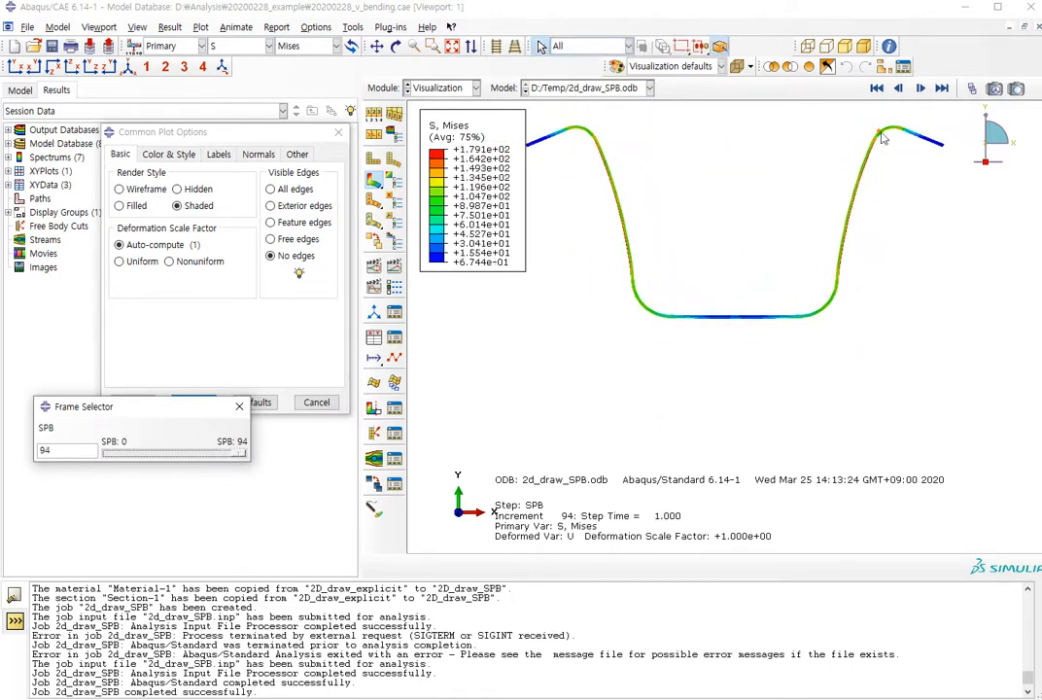
{"action": "scroll", "coordinate": [805, 137], "scroll_direction": "up", "scroll_amount": 5}
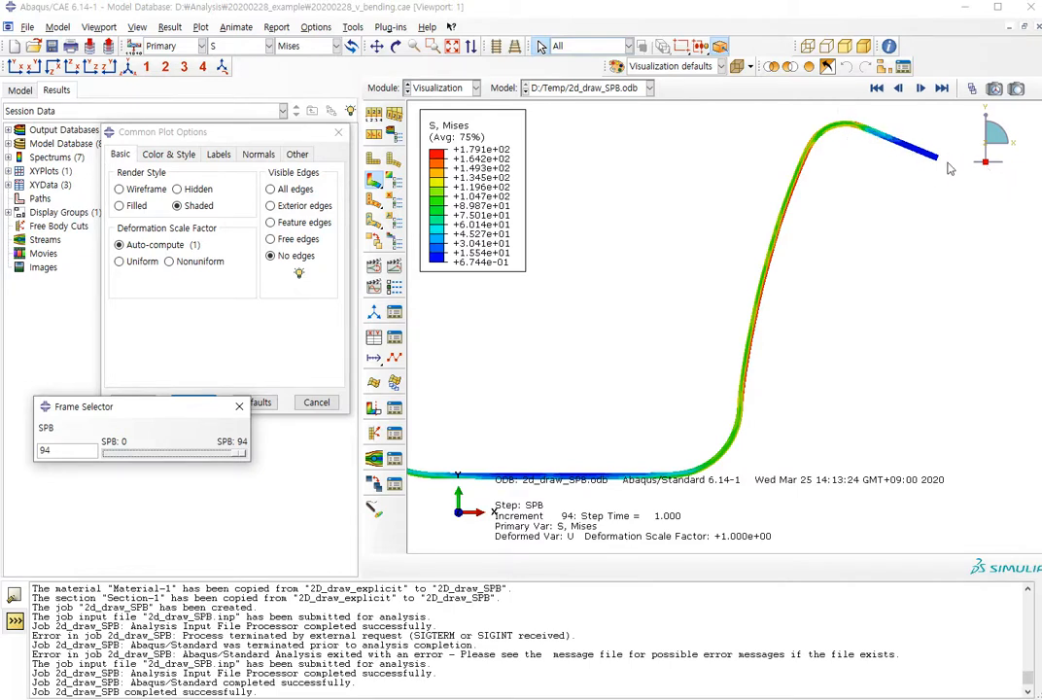
Leave the results, open the step manager and make 2D_draw_explicit the current model.
{"action": "left_click", "coordinate": [457, 90]}
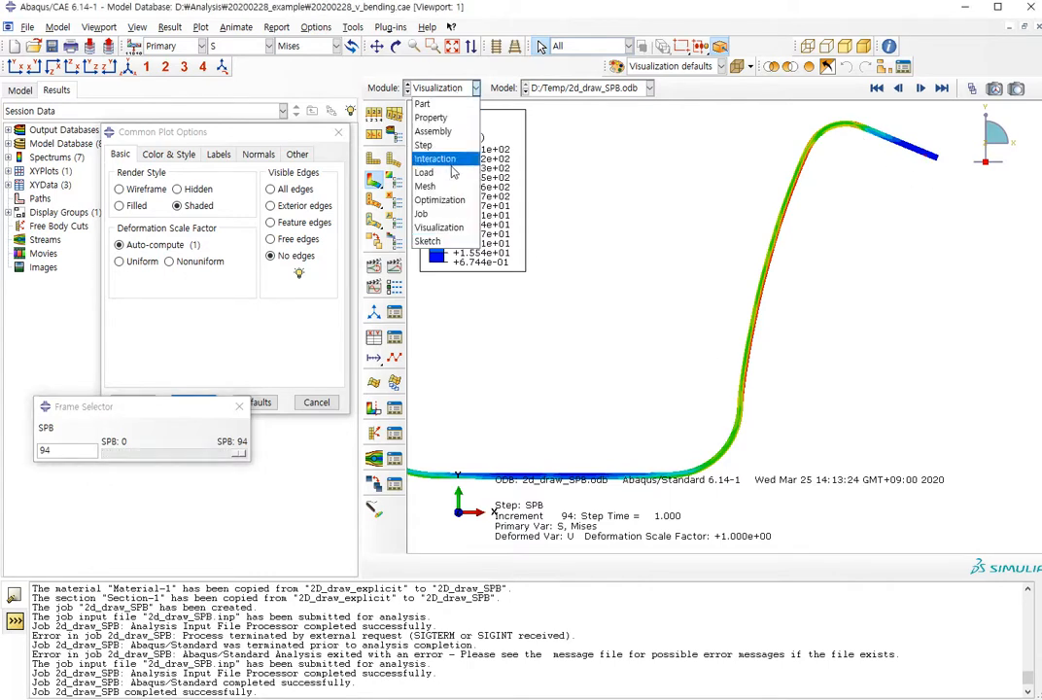
{"action": "left_click", "coordinate": [455, 214]}
{"action": "left_click", "coordinate": [457, 87]}
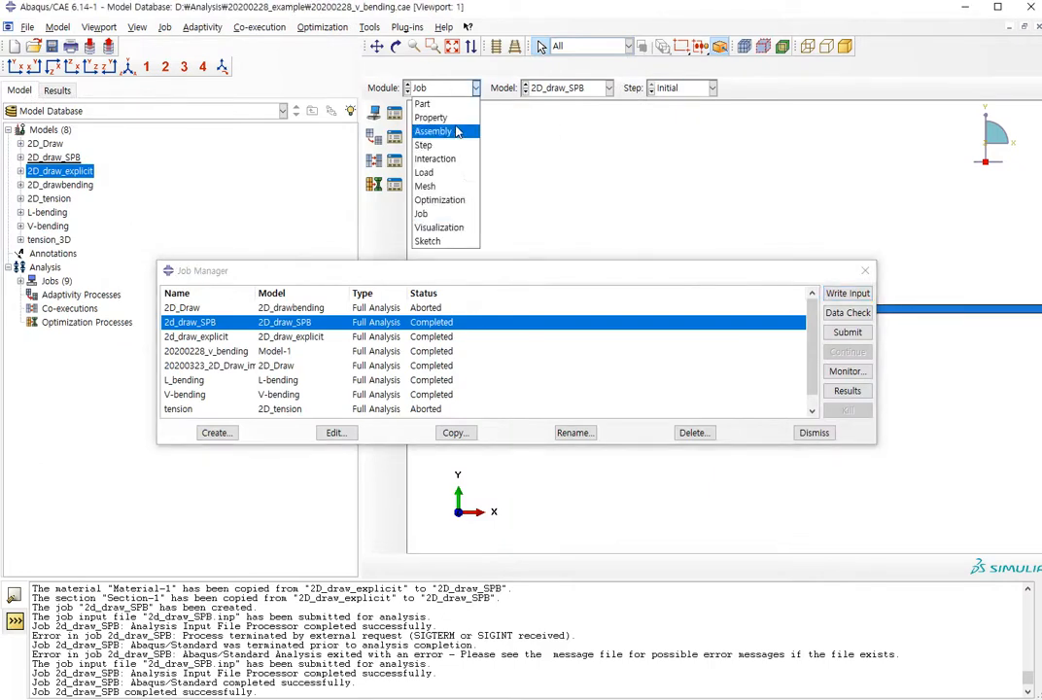
{"action": "left_click", "coordinate": [428, 145]}
{"action": "left_click", "coordinate": [394, 115]}
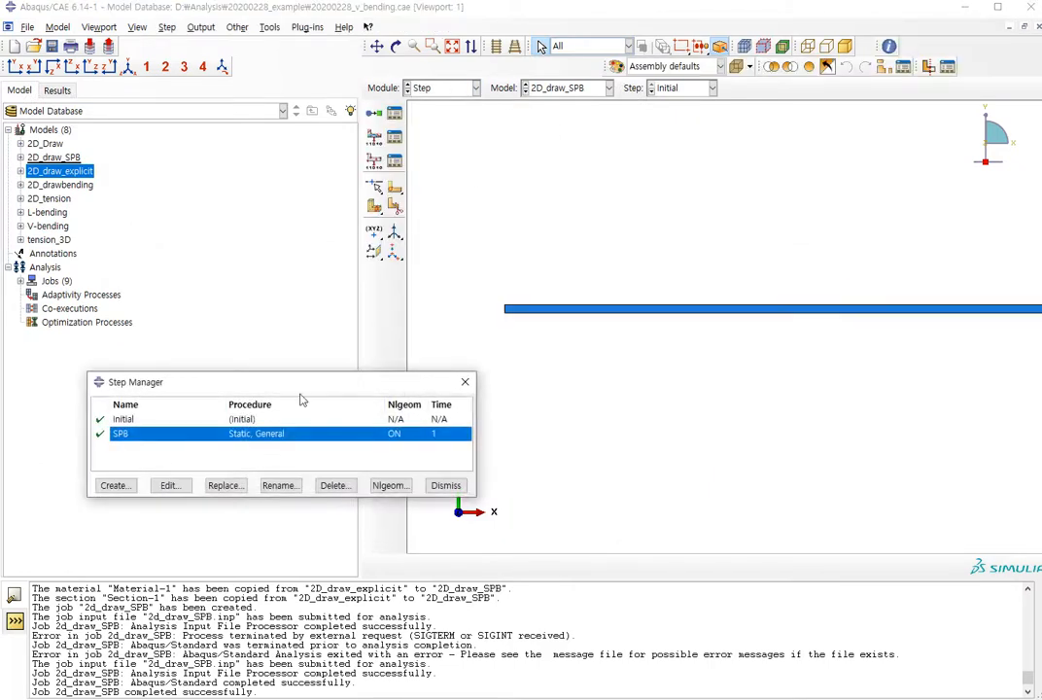
{"action": "left_click", "coordinate": [567, 88]}
{"action": "left_click", "coordinate": [467, 129]}
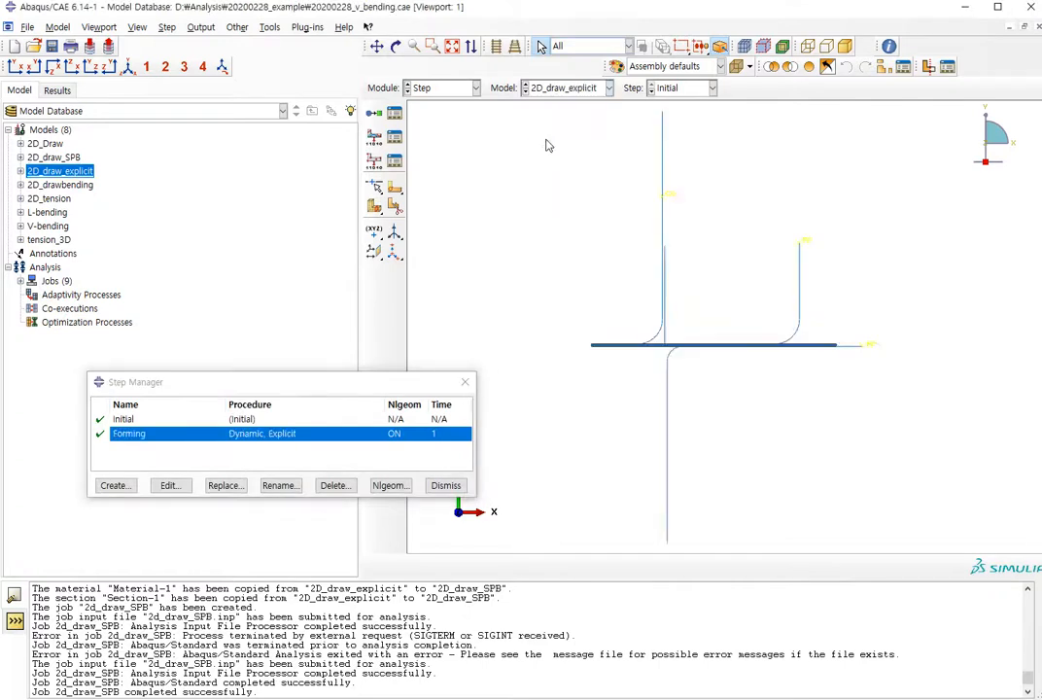
Create a Dynamic, Explicit step named SPB after Forming, with a time period of 1.
{"action": "left_click", "coordinate": [114, 485]}
{"action": "type", "text": "SPB"}
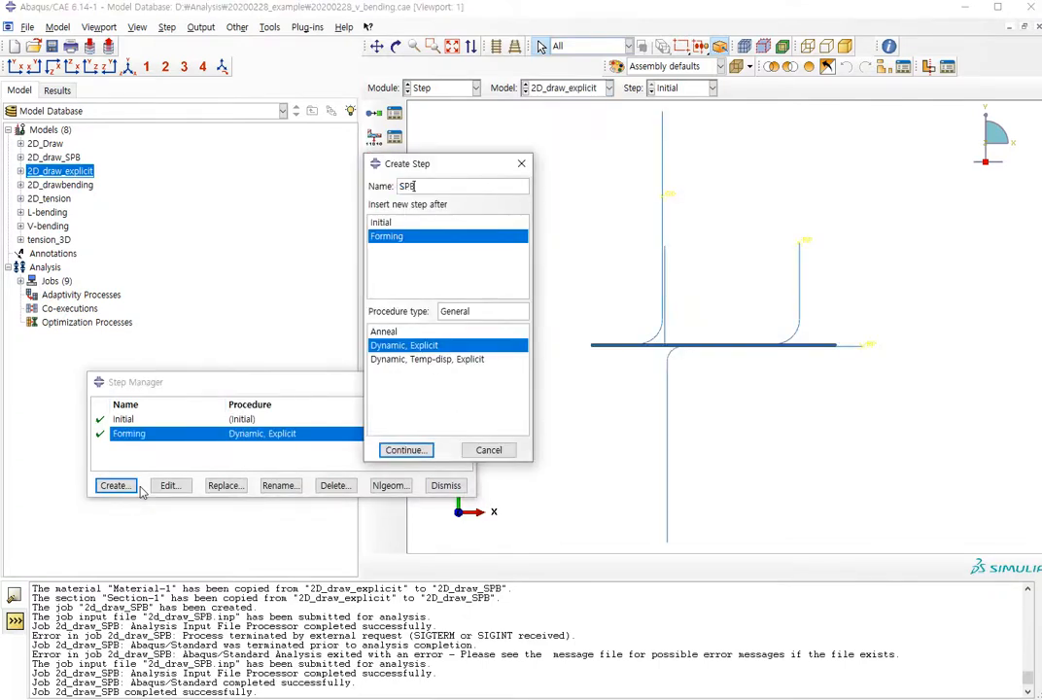
{"action": "left_click", "coordinate": [406, 451]}
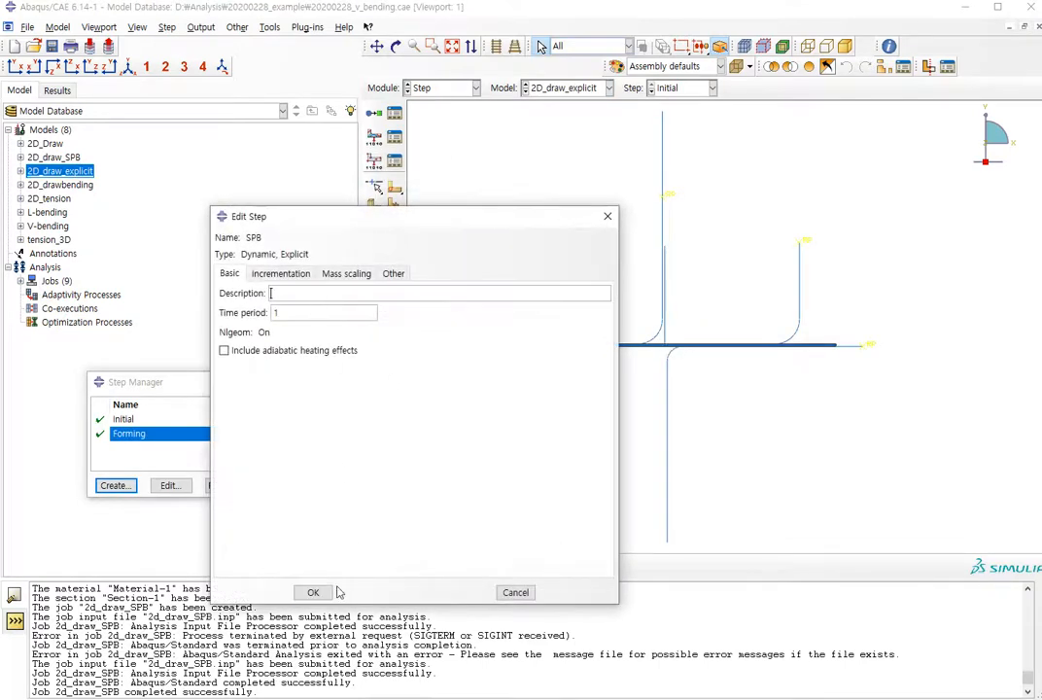
{"action": "left_click", "coordinate": [323, 591]}
Deactivate the contact interactions Int-1, Int-2 and Int-3 in the SPB step.
{"action": "left_click", "coordinate": [445, 89]}
{"action": "left_click", "coordinate": [429, 161]}
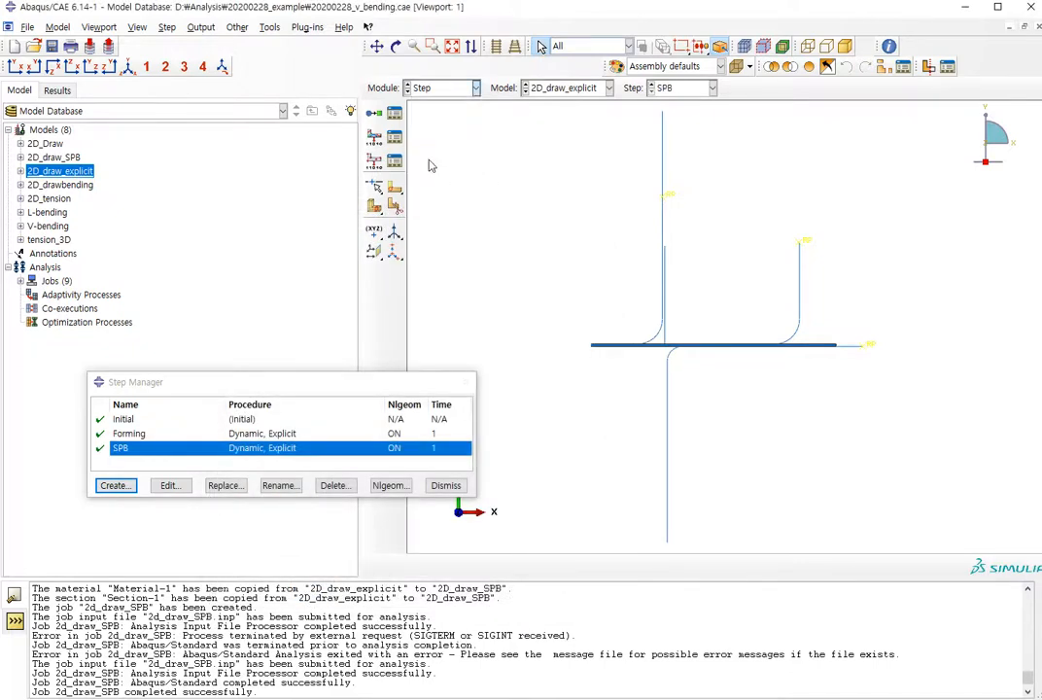
{"action": "left_click", "coordinate": [373, 305]}
{"action": "left_click", "coordinate": [495, 368]}
{"action": "left_click", "coordinate": [372, 320]}
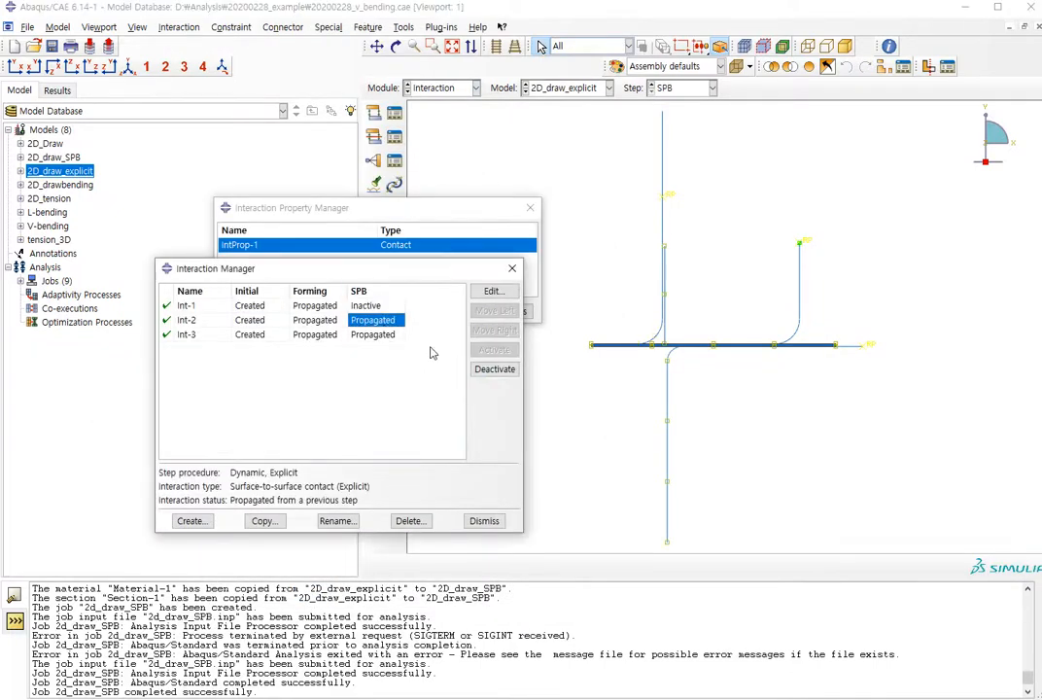
{"action": "left_click", "coordinate": [495, 369]}
{"action": "left_click", "coordinate": [372, 335]}
{"action": "left_click", "coordinate": [494, 369]}
Start a Velocity/Angular velocity boundary condition named BC-5 in the SPB step on the sheet's lower-left corner point.
{"action": "left_click", "coordinate": [444, 88]}
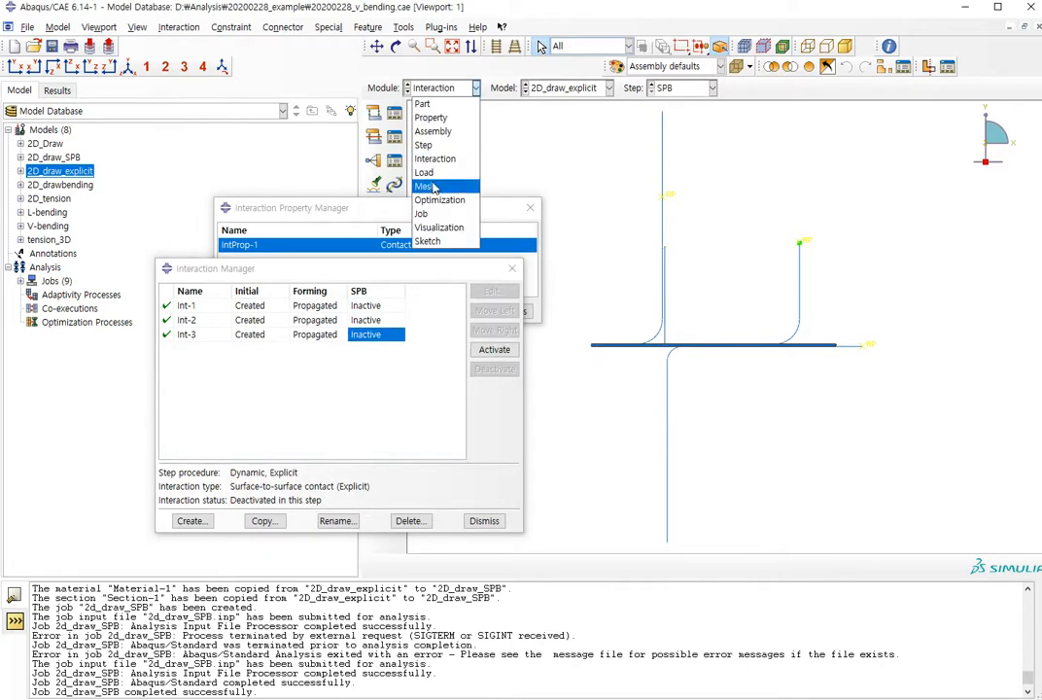
{"action": "left_click", "coordinate": [424, 173]}
{"action": "left_click", "coordinate": [52, 566]}
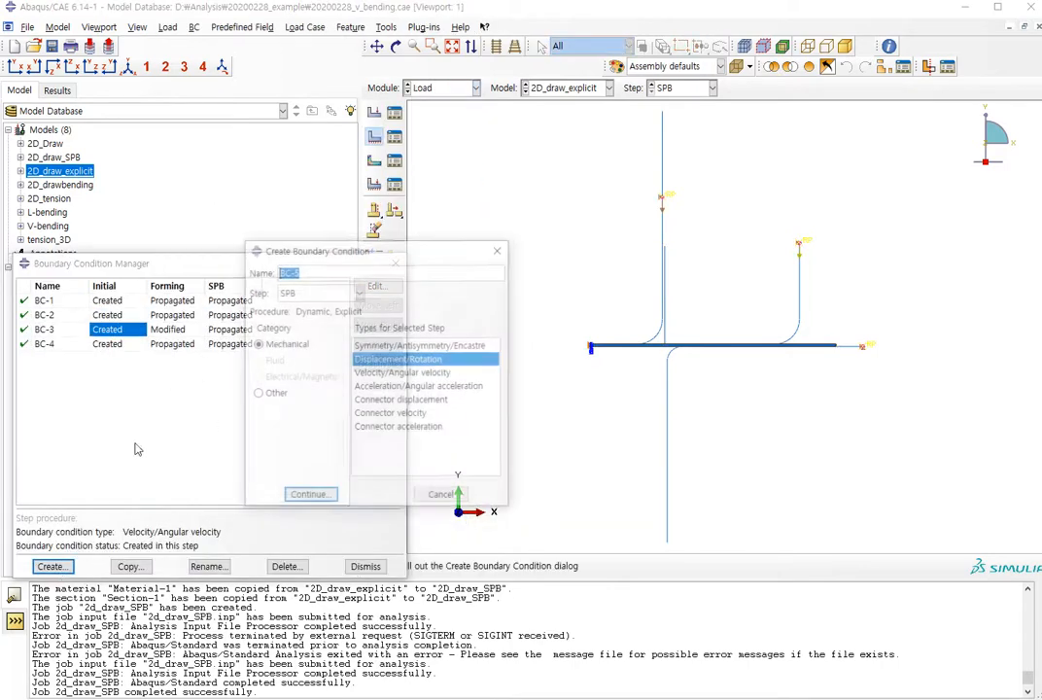
{"action": "left_click", "coordinate": [384, 373]}
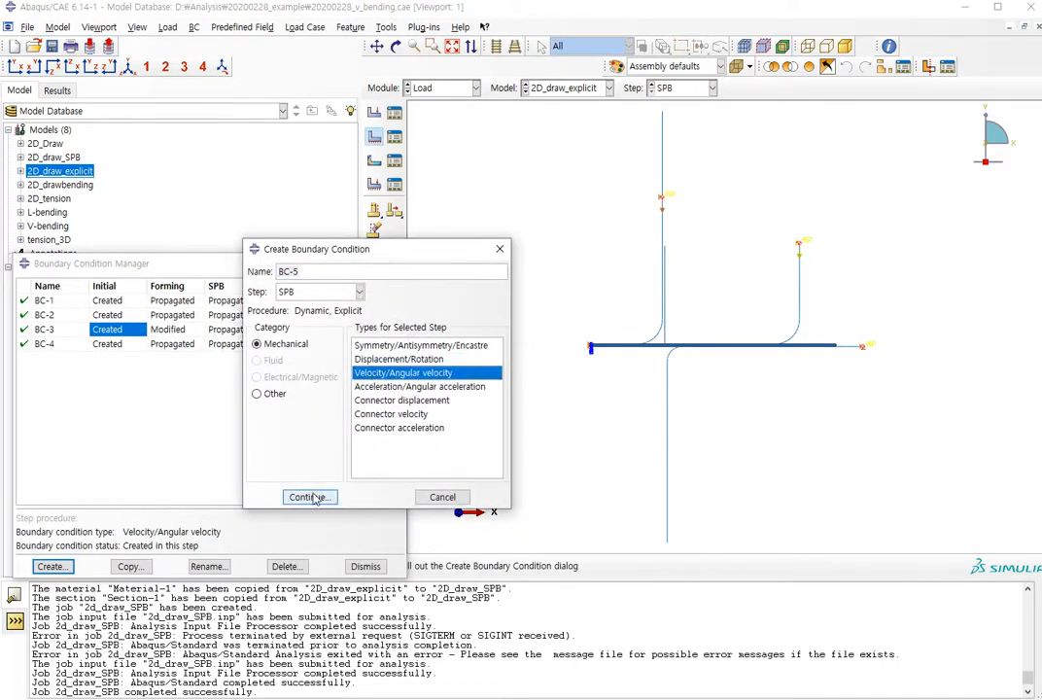
{"action": "left_click", "coordinate": [310, 495]}
{"action": "scroll", "coordinate": [591, 359], "scroll_direction": "up", "scroll_amount": 4}
{"action": "scroll", "coordinate": [591, 336], "scroll_direction": "up", "scroll_amount": 2}
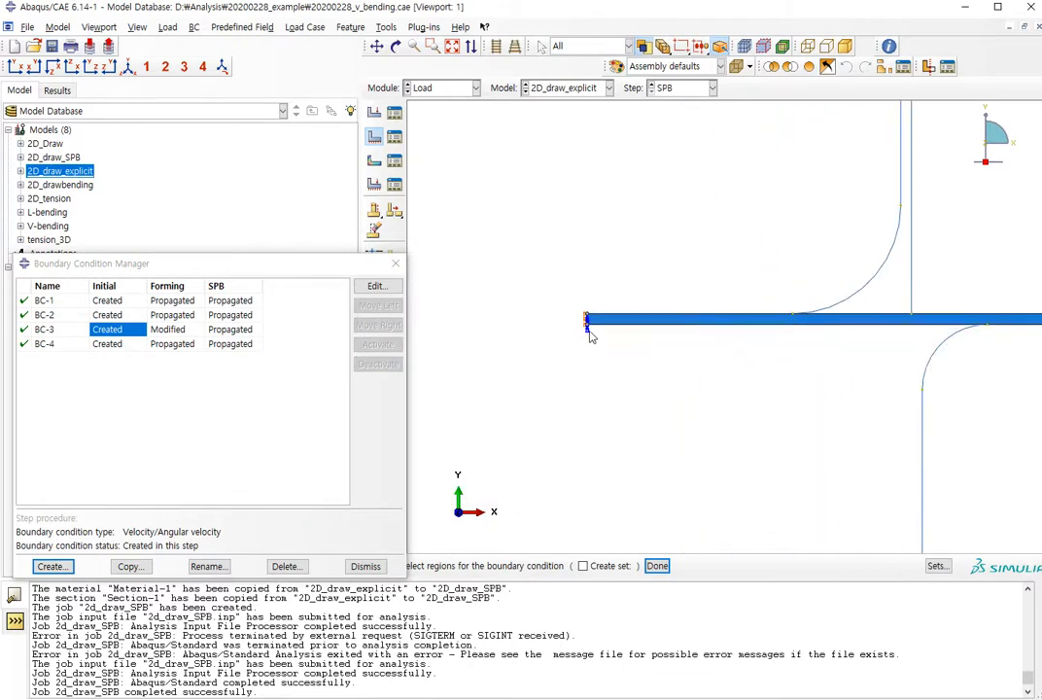
{"action": "left_click", "coordinate": [588, 325]}
{"action": "middle_click", "coordinate": [605, 379]}
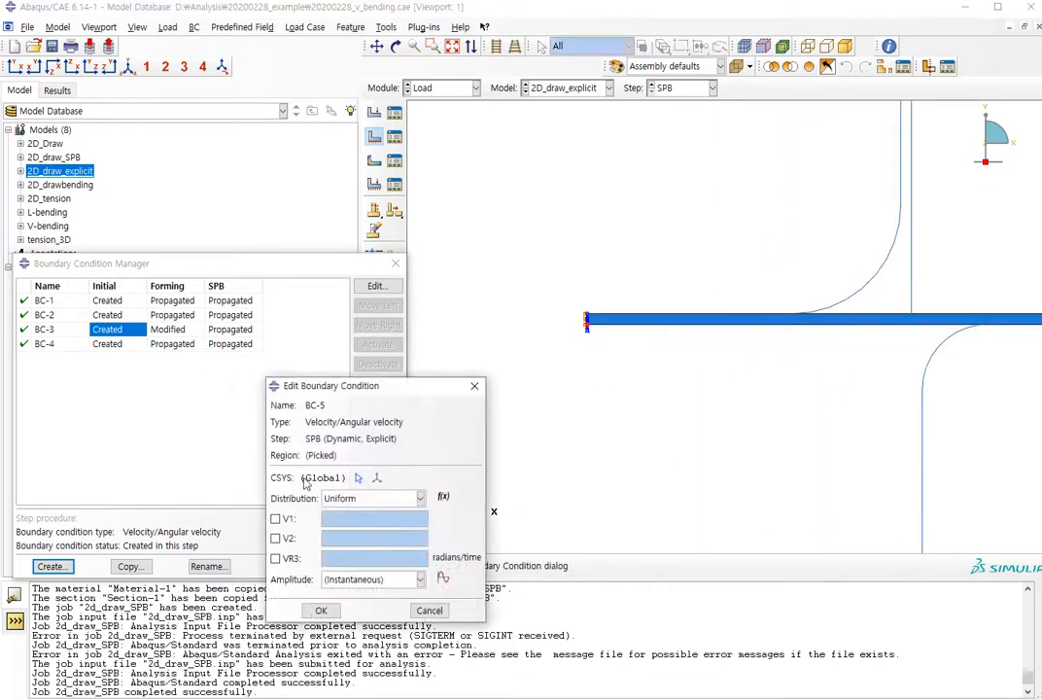
Constrain V1, V2 and VR3 to 0 in boundary condition BC-5.
{"action": "left_click", "coordinate": [276, 538]}
{"action": "left_click", "coordinate": [275, 518]}
{"action": "left_click", "coordinate": [275, 558]}
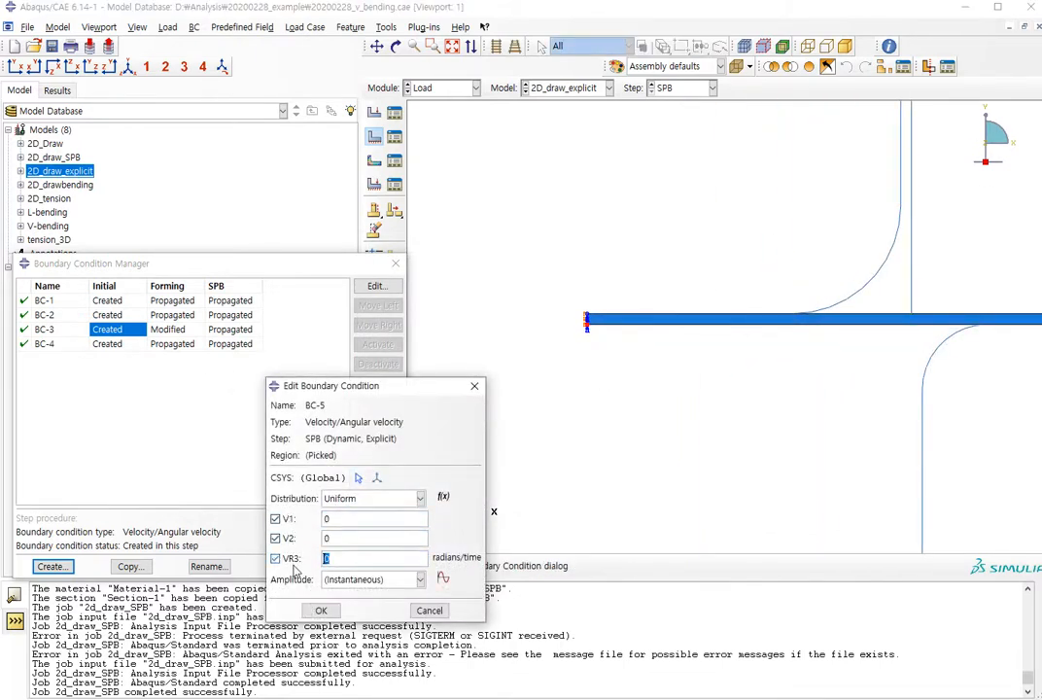
{"action": "left_click", "coordinate": [320, 609]}
Copy the 2d_draw_explicit job as 2d_draw_explicit-Copy and submit the copy for analysis.
{"action": "left_click", "coordinate": [439, 88]}
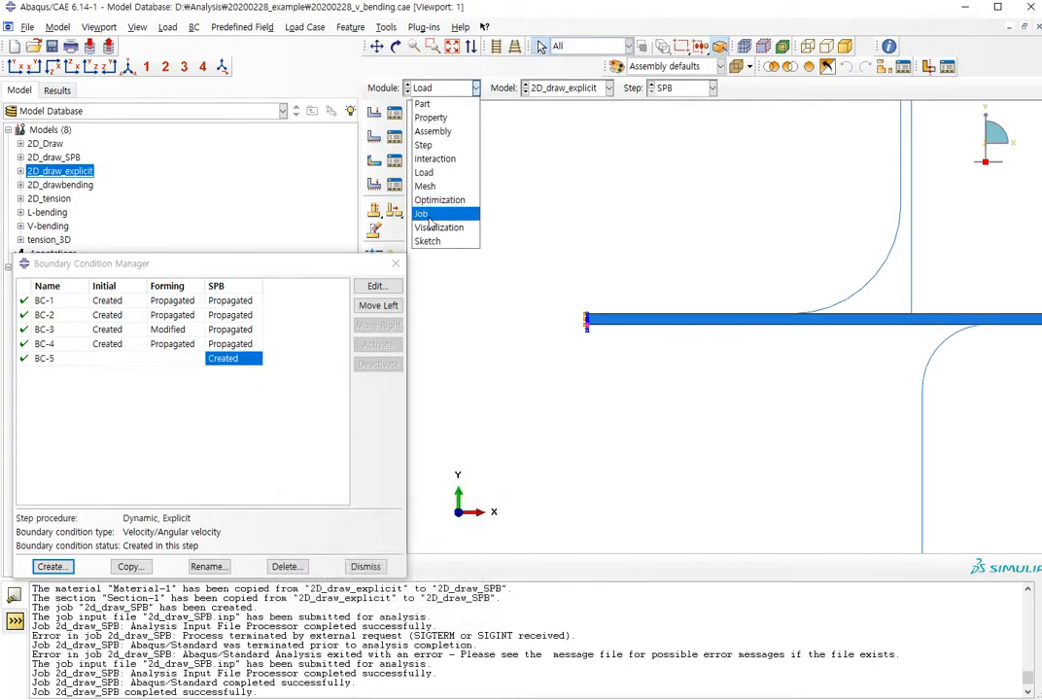
{"action": "left_click", "coordinate": [431, 214]}
{"action": "left_click", "coordinate": [376, 336]}
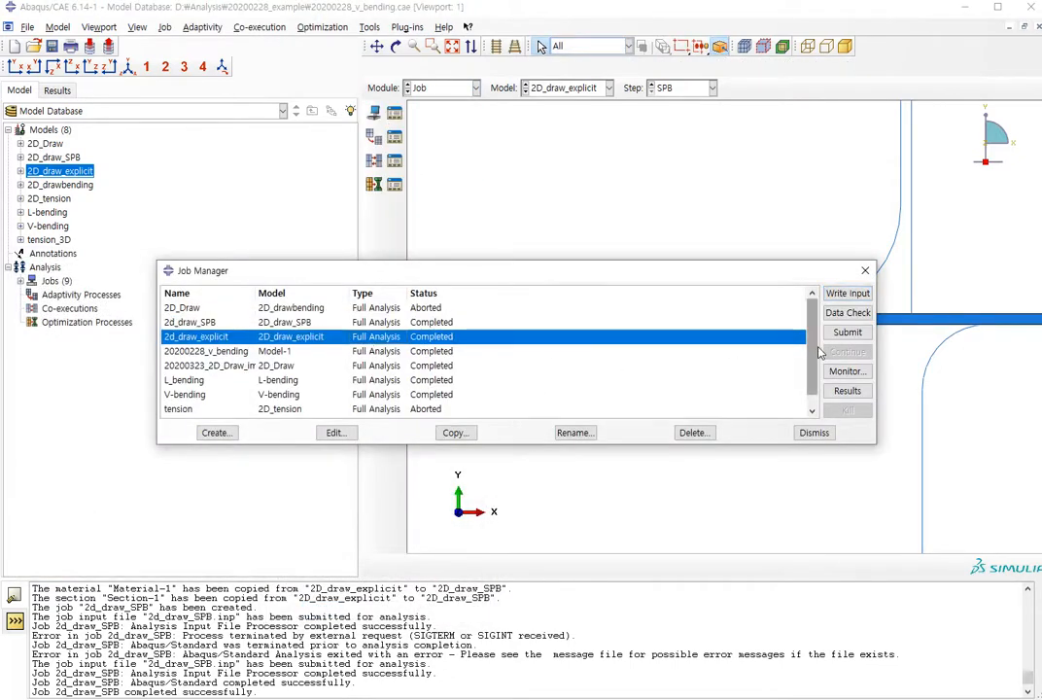
{"action": "left_click", "coordinate": [440, 433]}
{"action": "left_click", "coordinate": [177, 404]}
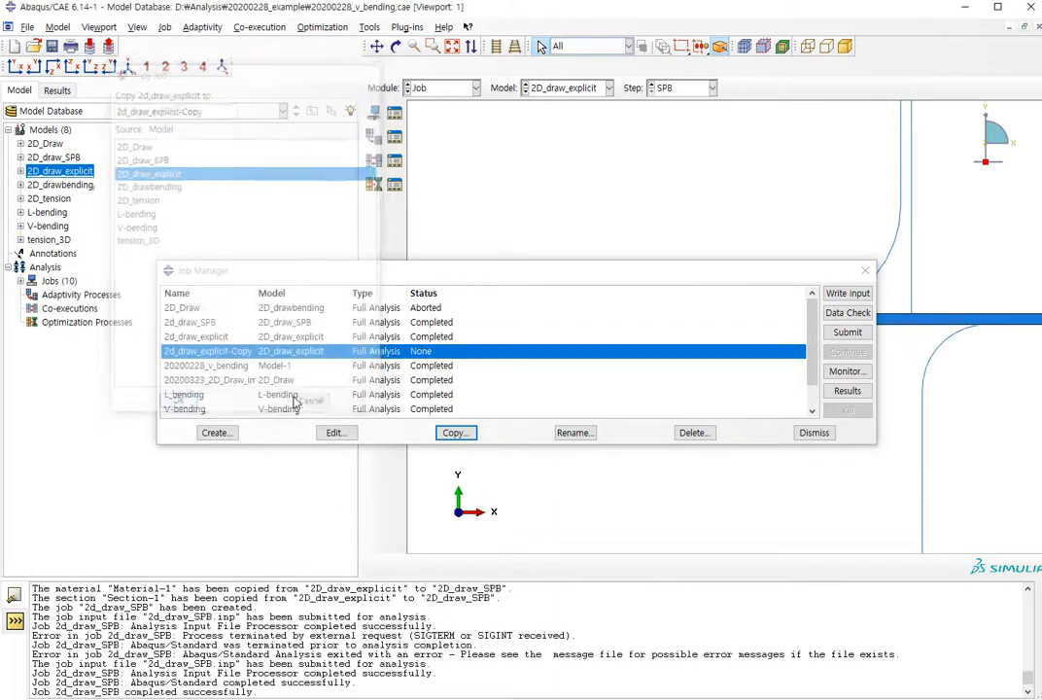
{"action": "left_click", "coordinate": [846, 332]}
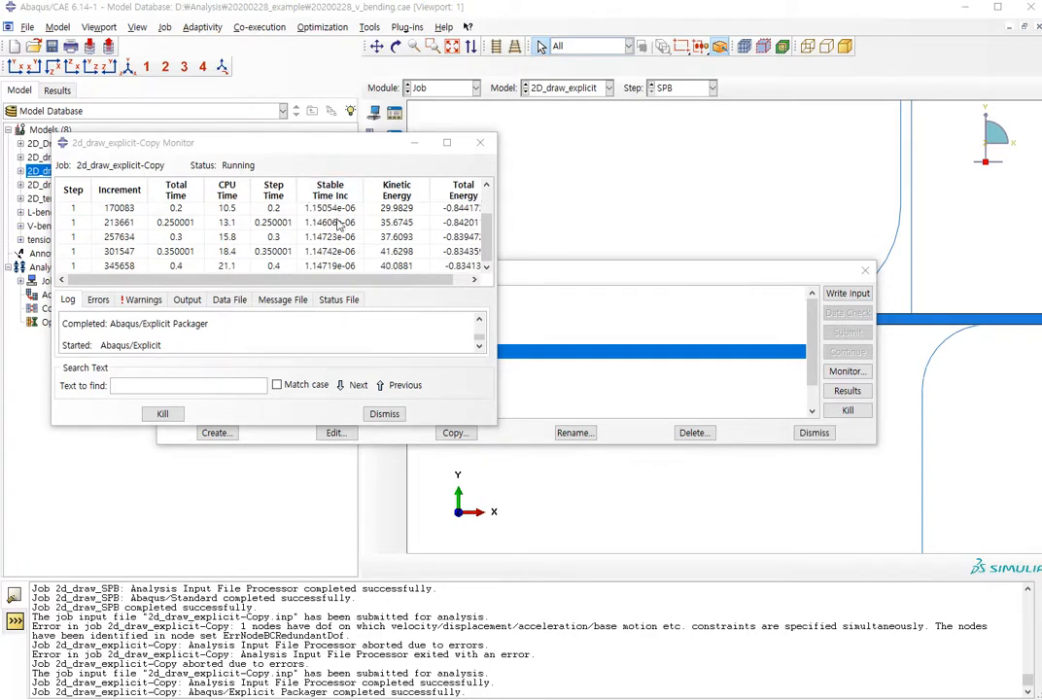
Examine the increments and stable time increments in the running 2d_draw_explicit-Copy job's monitor, and close it.
{"action": "left_click", "coordinate": [342, 210]}
{"action": "scroll", "coordinate": [379, 223], "scroll_direction": "up", "scroll_amount": 2}
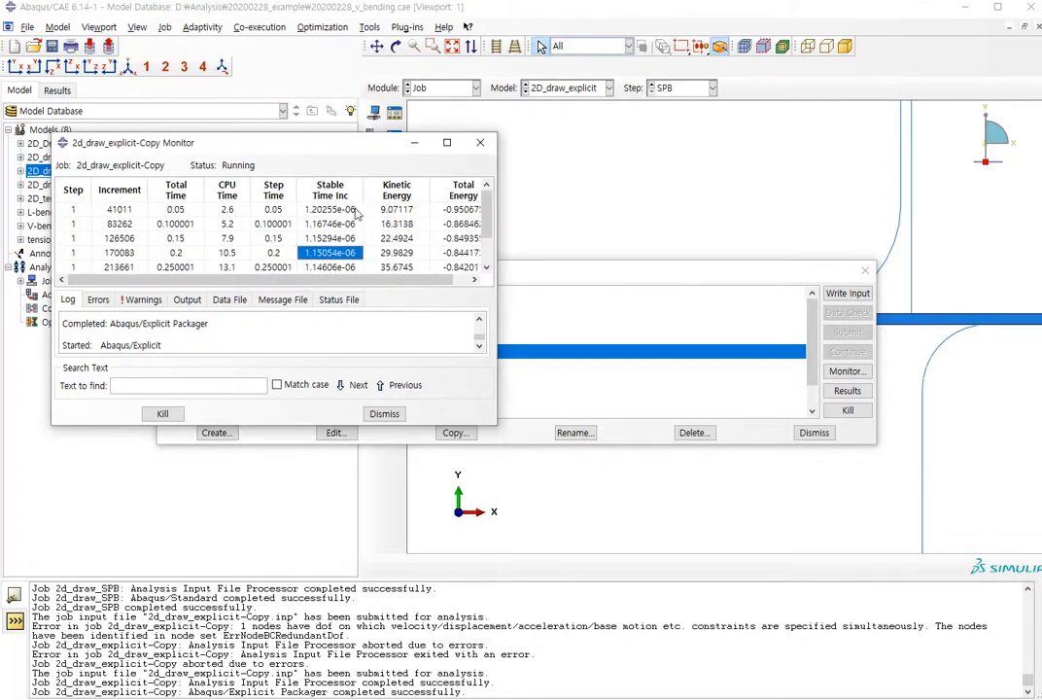
{"action": "scroll", "coordinate": [352, 222], "scroll_direction": "down", "scroll_amount": 2}
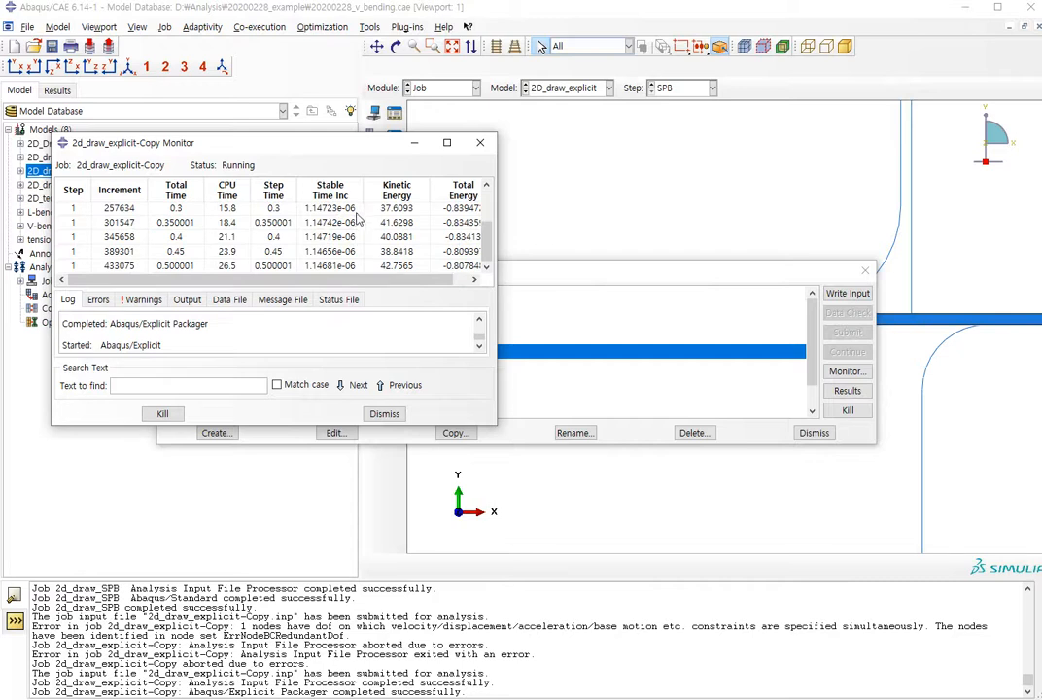
{"action": "left_click", "coordinate": [107, 209]}
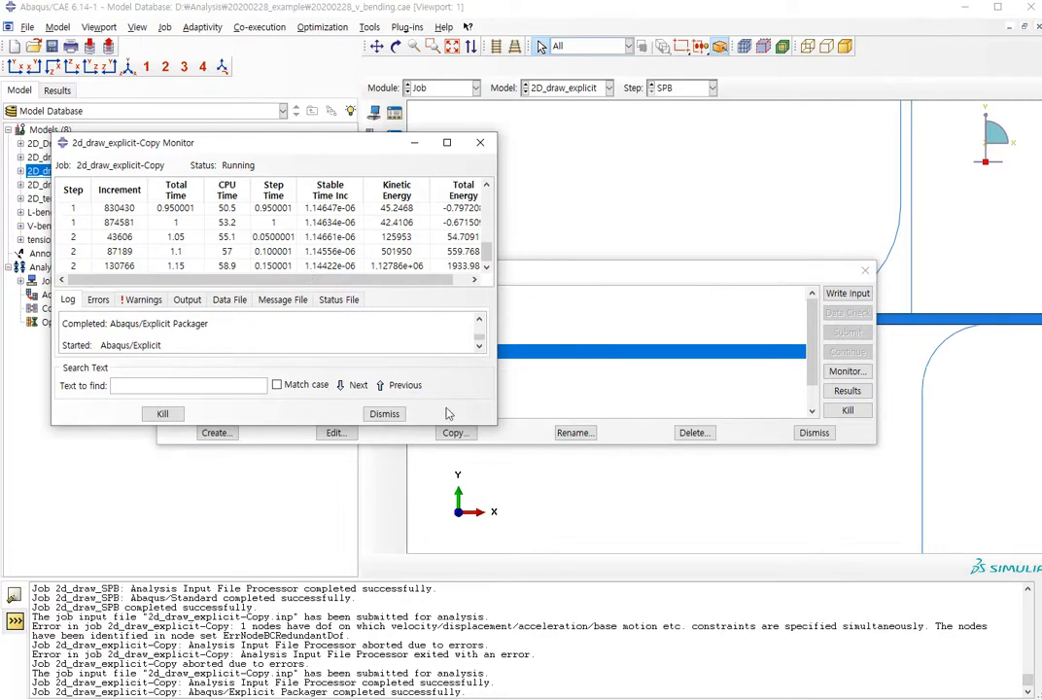
{"action": "left_click", "coordinate": [384, 413]}
Open the 2d_draw_explicit-Copy results, advance one frame in the SPB step and inspect the sheet's deformed shape.
{"action": "left_click", "coordinate": [848, 392]}
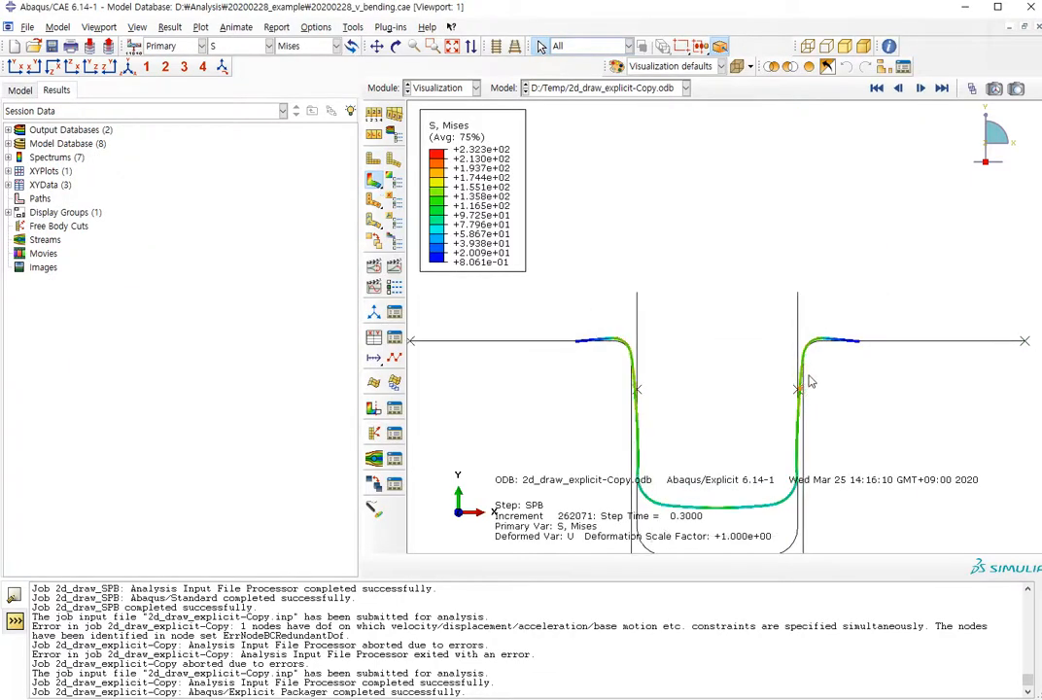
{"action": "scroll", "coordinate": [809, 377], "scroll_direction": "up", "scroll_amount": 3}
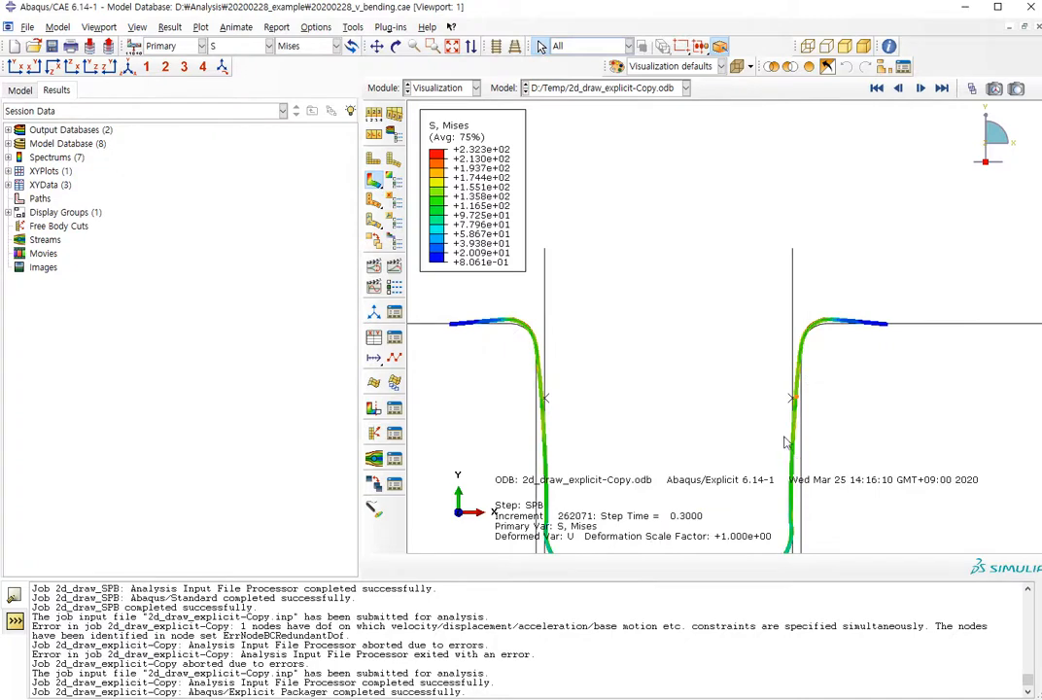
{"action": "left_click", "coordinate": [922, 89]}
{"action": "scroll", "coordinate": [780, 277], "scroll_direction": "down", "scroll_amount": 2}
{"action": "scroll", "coordinate": [768, 520], "scroll_direction": "up", "scroll_amount": 4}
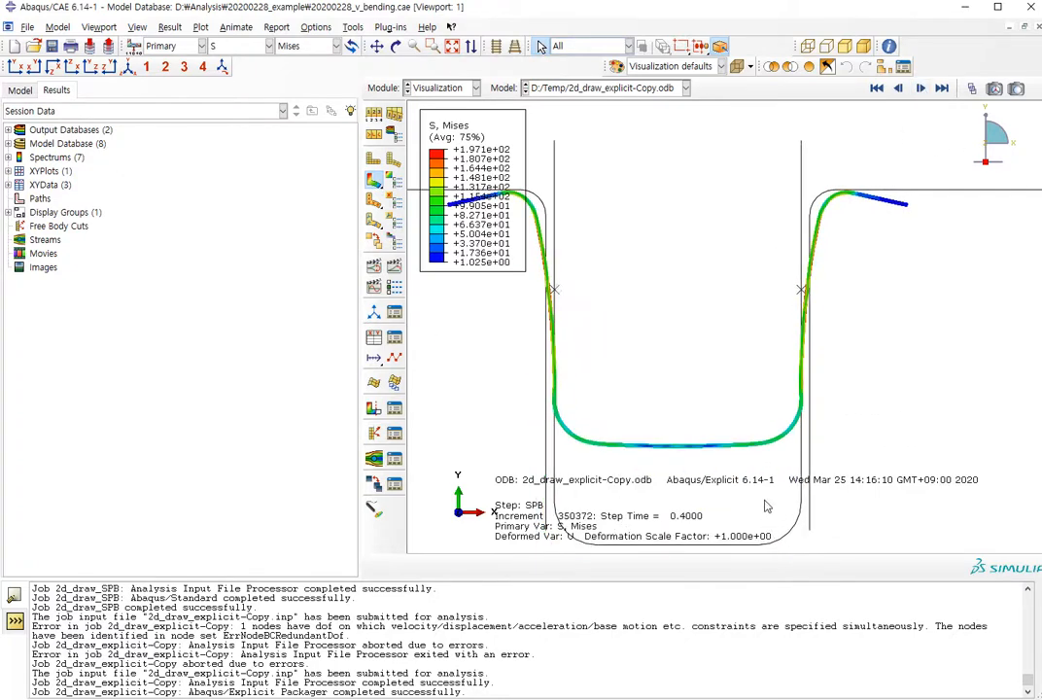
Advance the 2d_draw_explicit-Copy results to the latest available SPB frame and inspect the sheet's springback shape.
{"action": "left_click", "coordinate": [921, 90]}
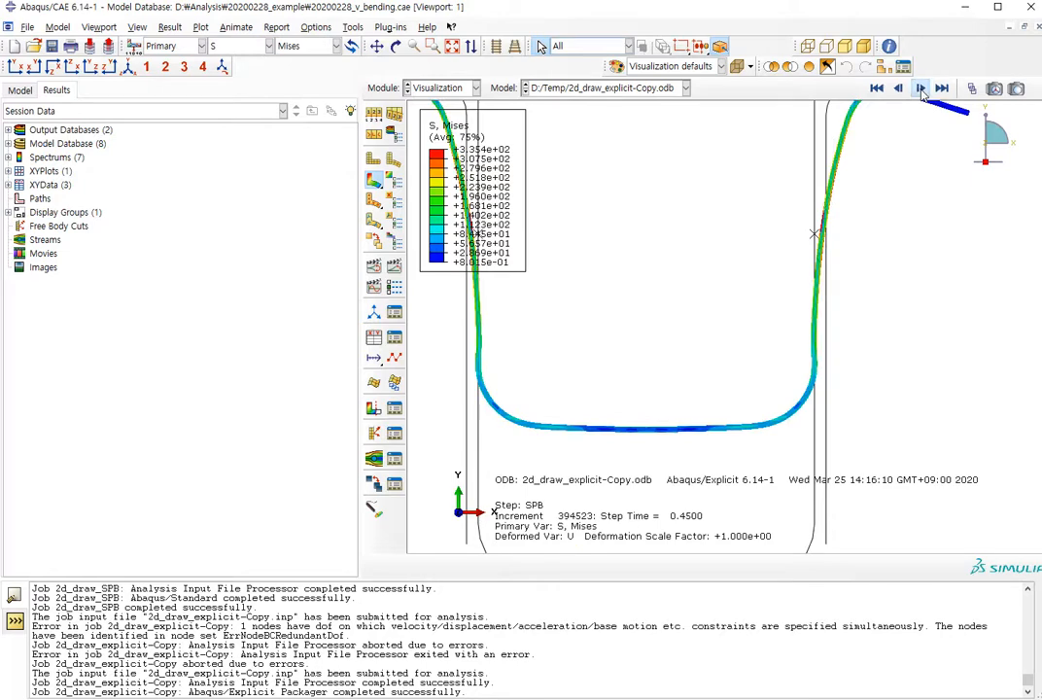
{"action": "scroll", "coordinate": [721, 426], "scroll_direction": "down", "scroll_amount": 4}
{"action": "scroll", "coordinate": [736, 348], "scroll_direction": "up", "scroll_amount": 3}
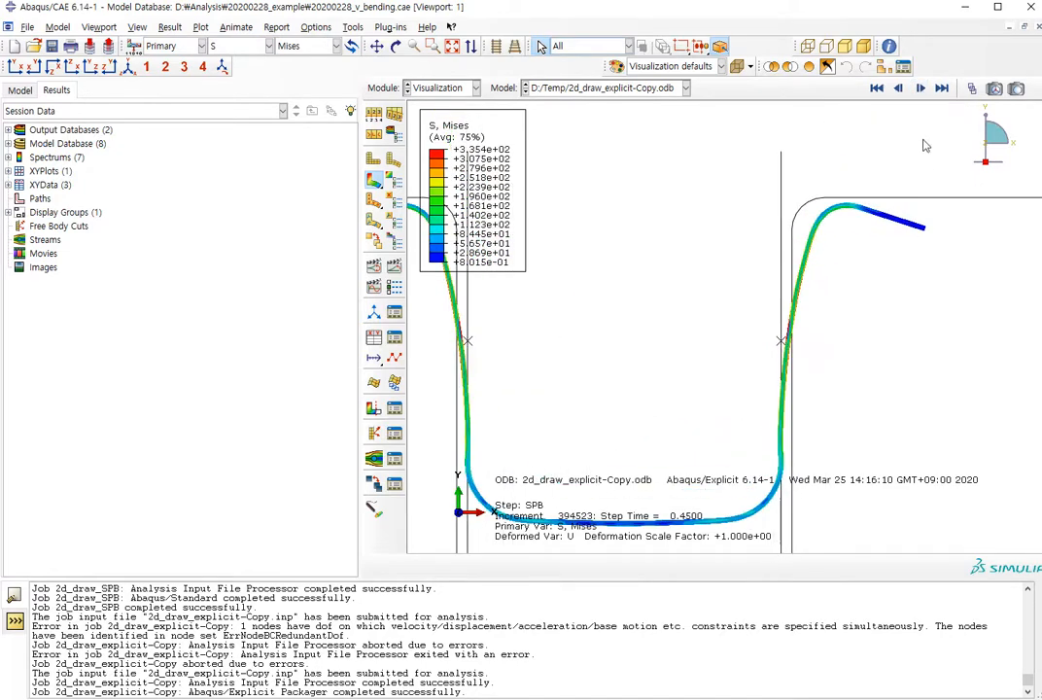
{"action": "left_click", "coordinate": [943, 89]}
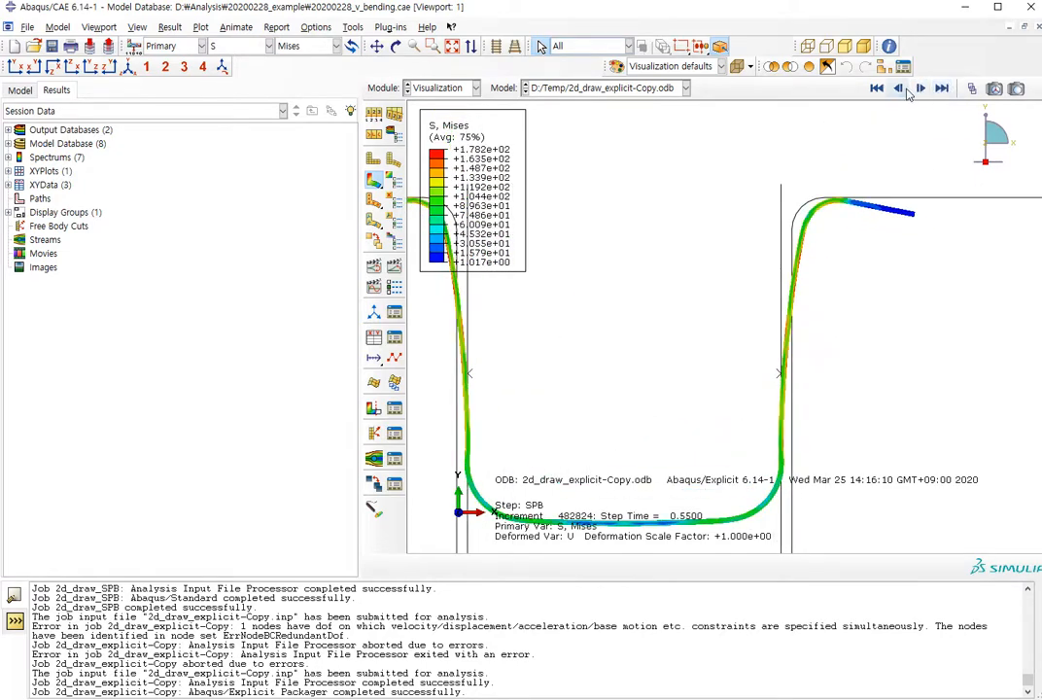
Step back frame by frame from the SPB step into the Forming step to compare the sheet's shape before and after springback.
{"action": "left_click", "coordinate": [906, 89]}
{"action": "left_click", "coordinate": [906, 89]}
{"action": "left_click", "coordinate": [906, 90]}
{"action": "left_click", "coordinate": [906, 89]}
{"action": "left_click", "coordinate": [906, 90]}
{"action": "left_click", "coordinate": [906, 90]}
{"action": "left_click", "coordinate": [906, 90]}
{"action": "left_click", "coordinate": [906, 90]}
{"action": "left_click", "coordinate": [906, 90]}
{"action": "left_click", "coordinate": [906, 89]}
{"action": "left_click", "coordinate": [905, 89]}
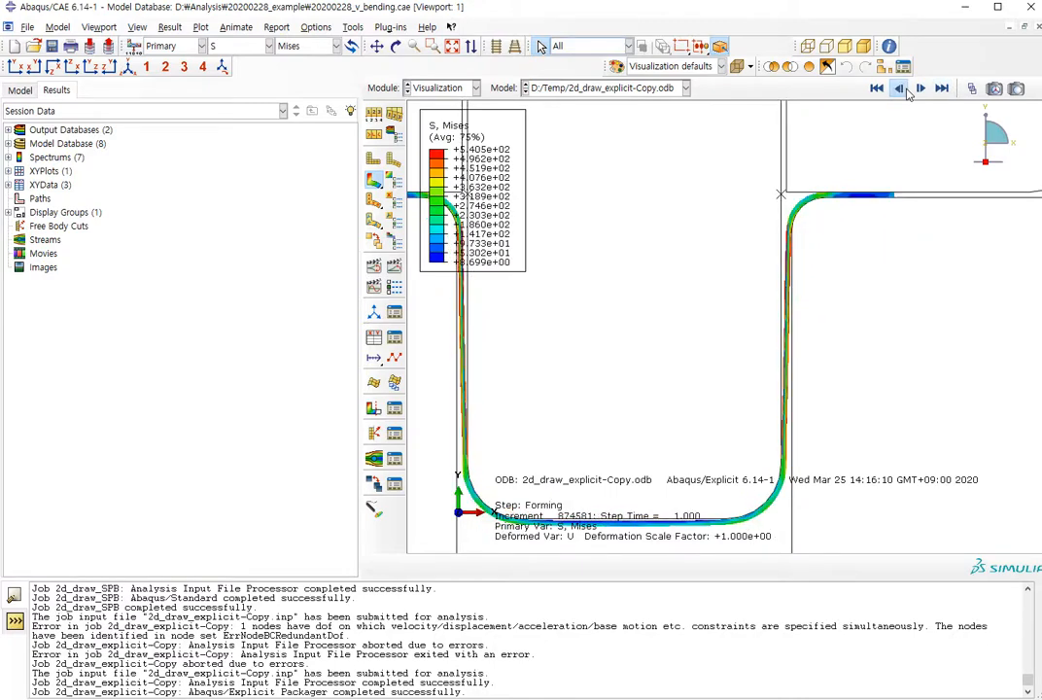
{"action": "left_click", "coordinate": [906, 90]}
{"action": "left_click", "coordinate": [906, 90]}
Scrub through the frames with the Frame Selector from the Forming step to the end of the SPB step.
{"action": "left_click", "coordinate": [972, 90]}
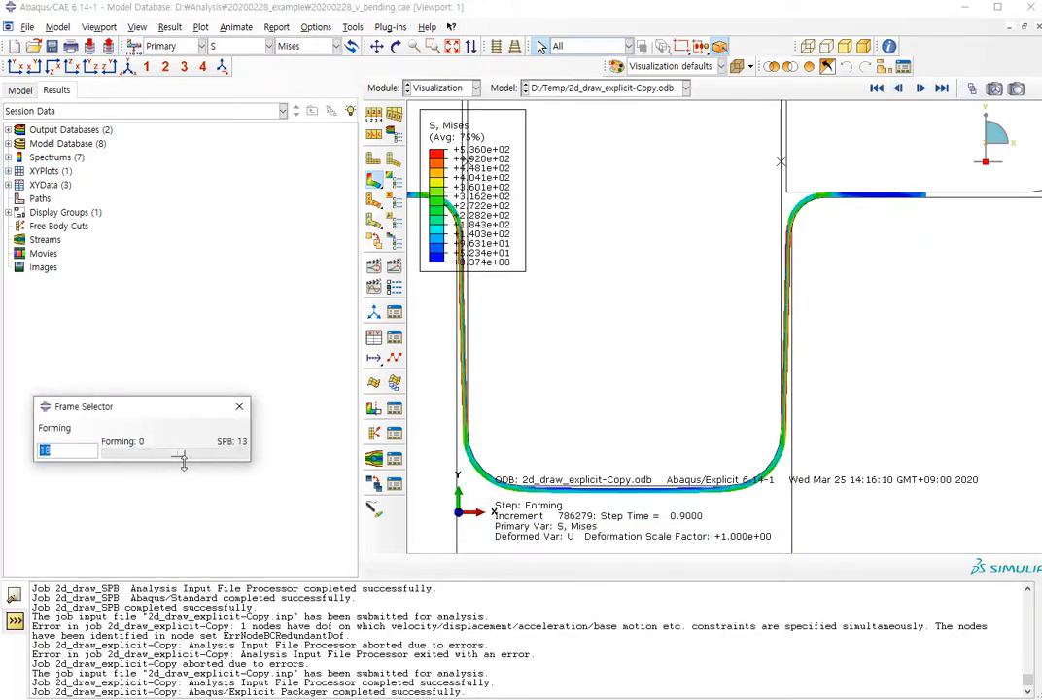
{"action": "left_click_drag", "start_coordinate": [180, 454], "coordinate": [257, 459]}
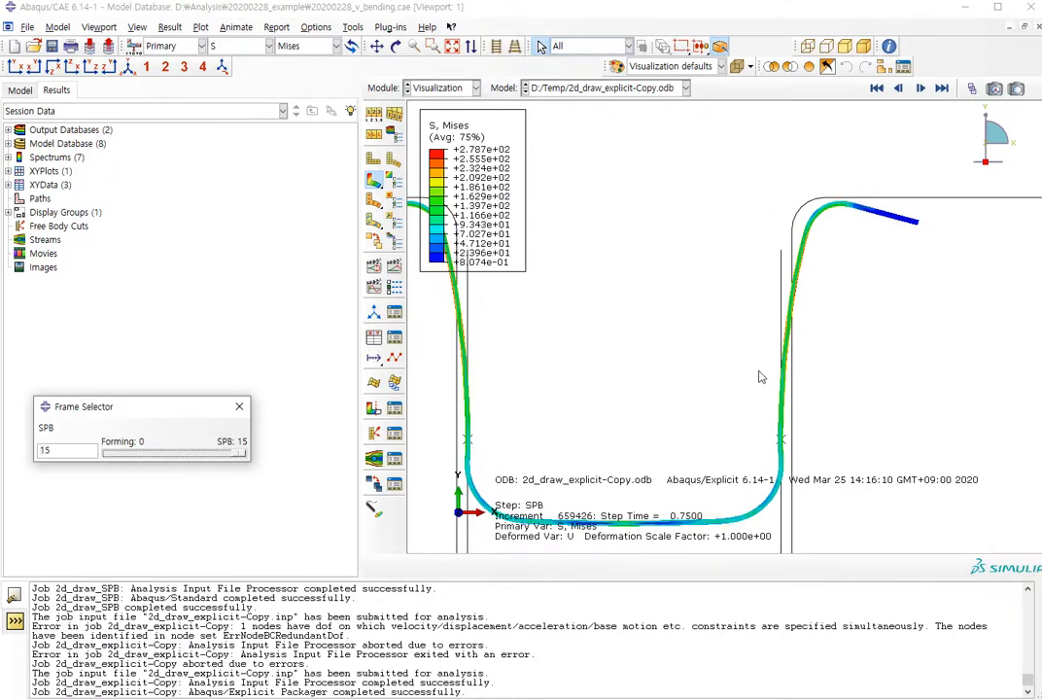
{"action": "left_click_drag", "start_coordinate": [241, 454], "coordinate": [413, 476]}
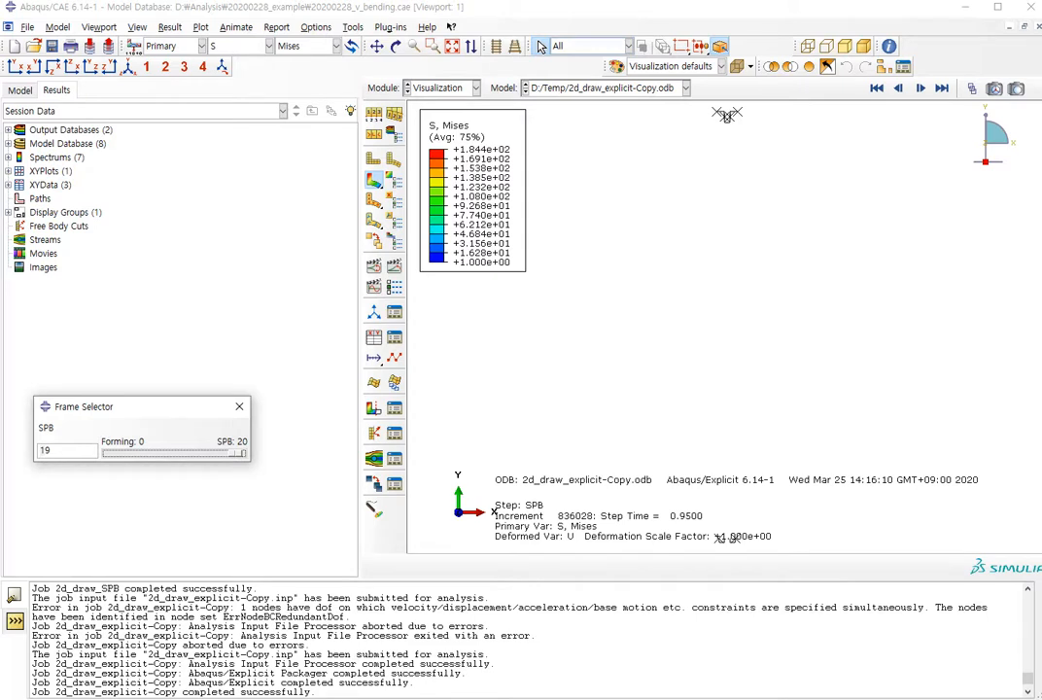
Switch to the Load module of the 2D_draw_SPB model and review boundary condition BC-2 in the SPB step.
{"action": "left_click", "coordinate": [465, 88]}
{"action": "left_click", "coordinate": [437, 170]}
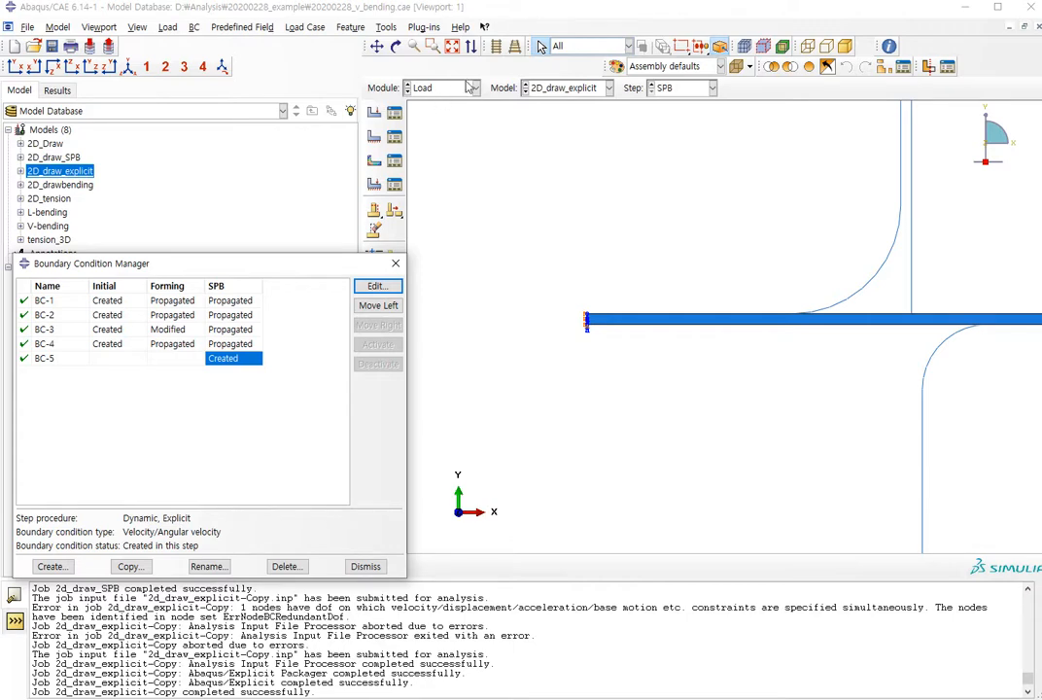
{"action": "left_click", "coordinate": [564, 87]}
{"action": "left_click", "coordinate": [568, 115]}
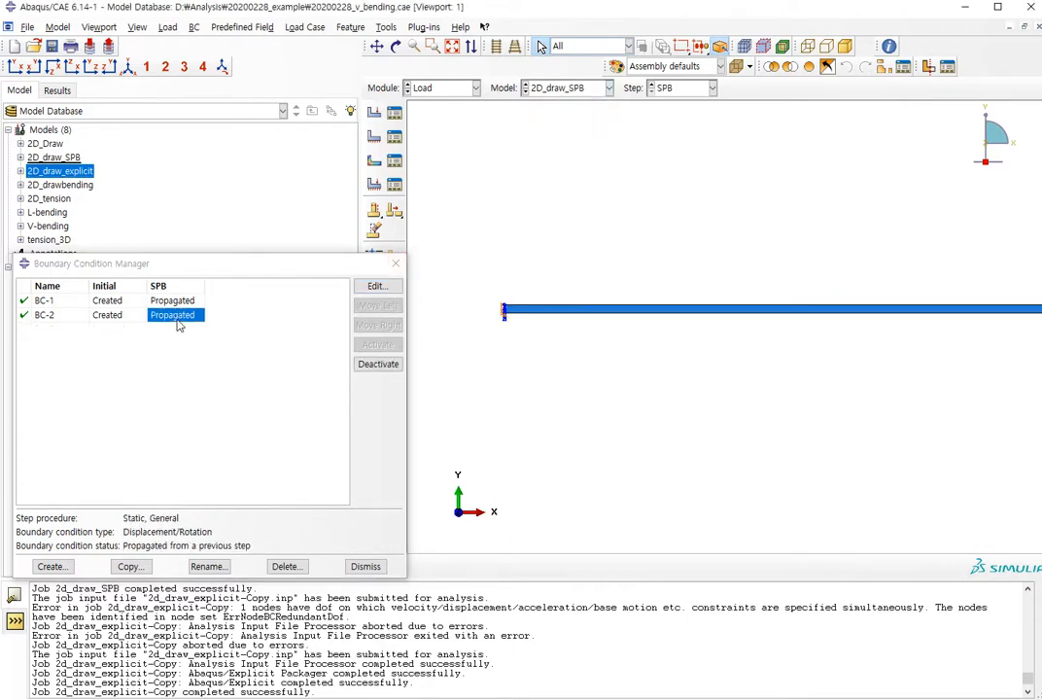
{"action": "double_click", "coordinate": [177, 320]}
{"action": "left_click", "coordinate": [519, 344]}
Review the initial-state predefined field in 2D_draw_SPB, checking the job name in its import criteria, and accept it.
{"action": "left_click", "coordinate": [395, 158]}
{"action": "double_click", "coordinate": [336, 400]}
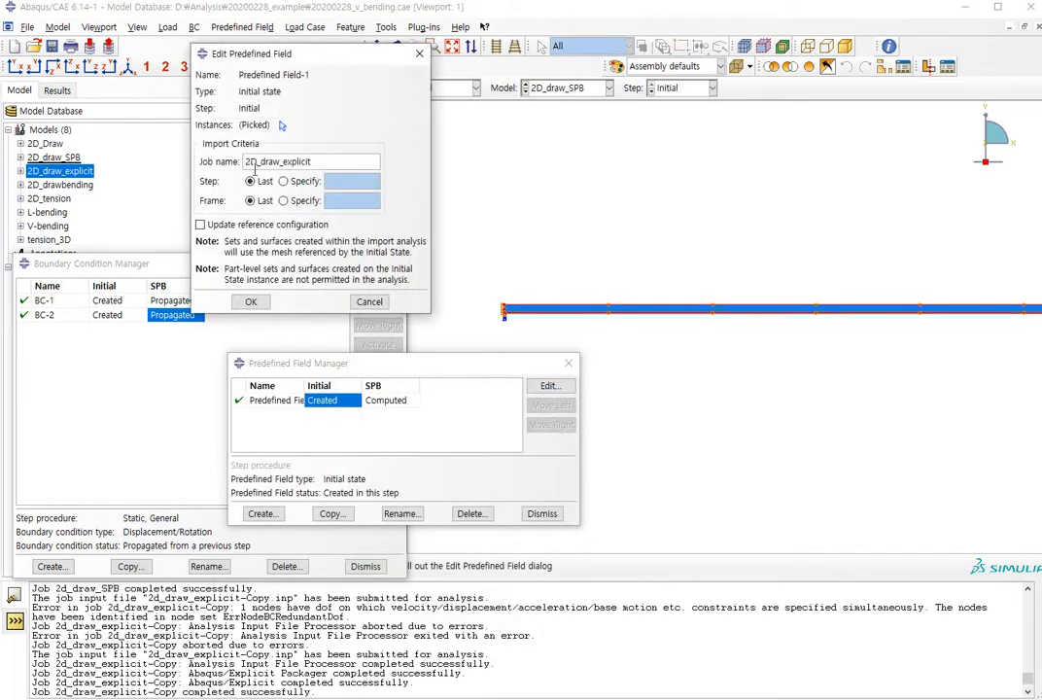
{"action": "double_click", "coordinate": [275, 161]}
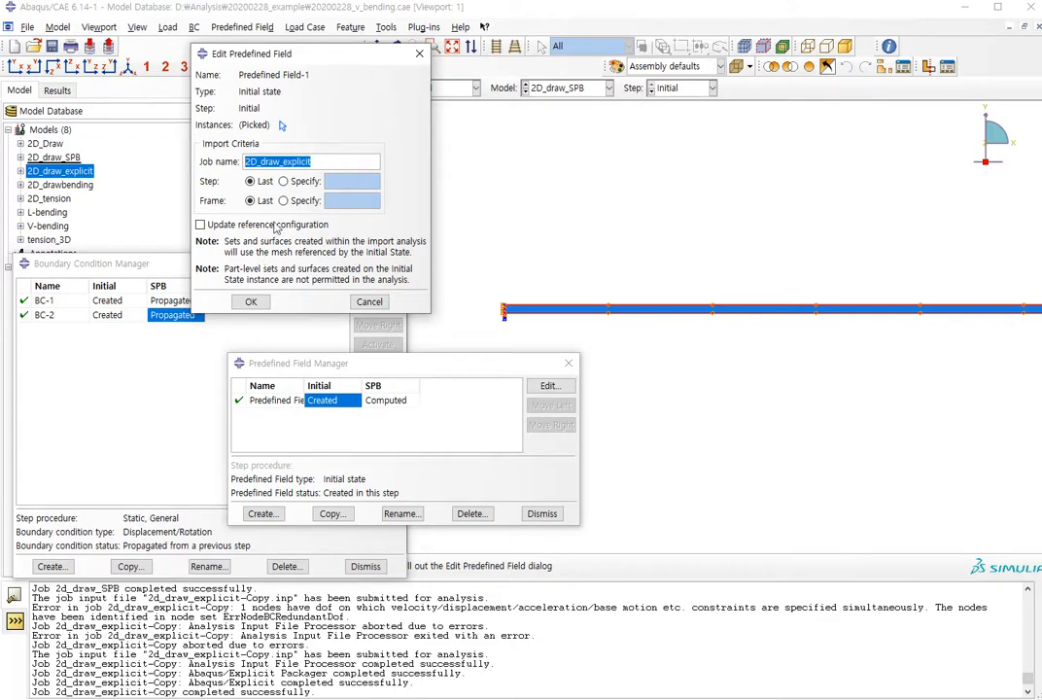
{"action": "left_click", "coordinate": [251, 301]}
Open the 2d_draw_SPB job's results and show the Mises stress contours on the deformed sheet at the first frame.
{"action": "left_click", "coordinate": [452, 88]}
{"action": "left_click", "coordinate": [421, 213]}
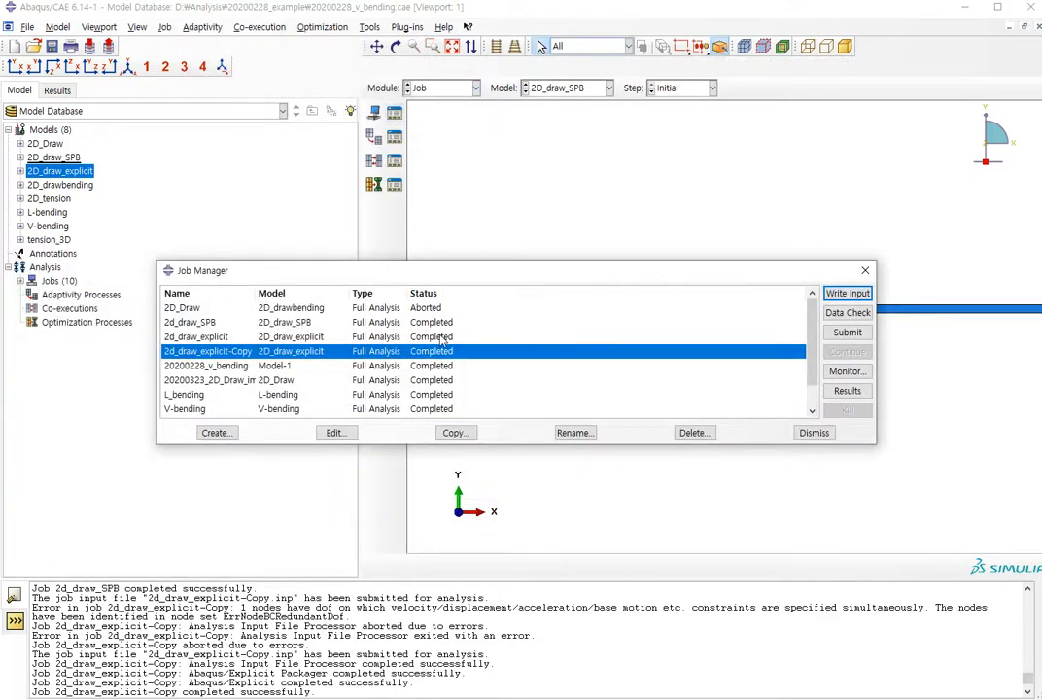
{"action": "left_click", "coordinate": [494, 323]}
{"action": "left_click", "coordinate": [847, 390]}
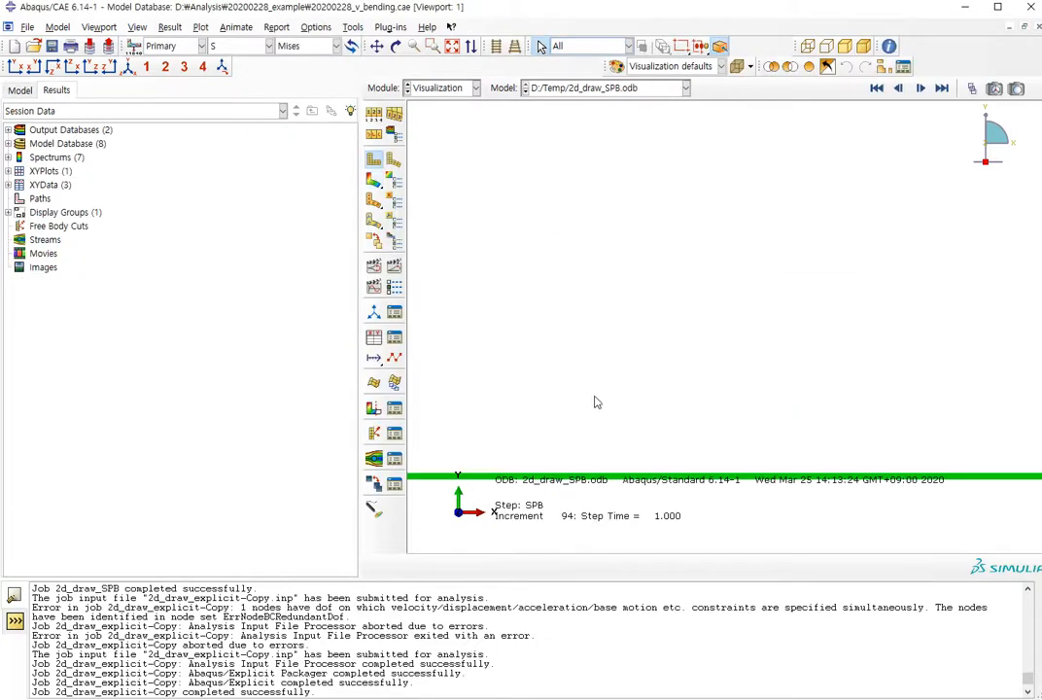
{"action": "left_click", "coordinate": [373, 179]}
{"action": "left_click", "coordinate": [877, 88]}
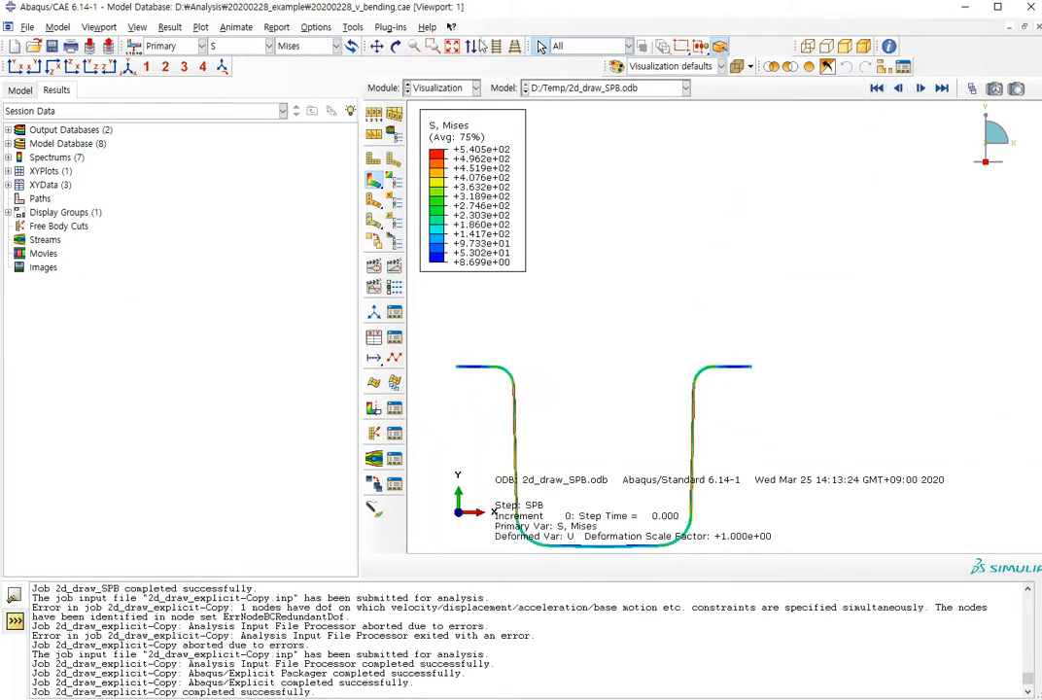
Switch to the Part module of the 2D_draw_explicit model and review its sheet part in the Part Manager.
{"action": "left_click", "coordinate": [451, 89]}
{"action": "left_click", "coordinate": [421, 103]}
{"action": "left_click", "coordinate": [595, 89]}
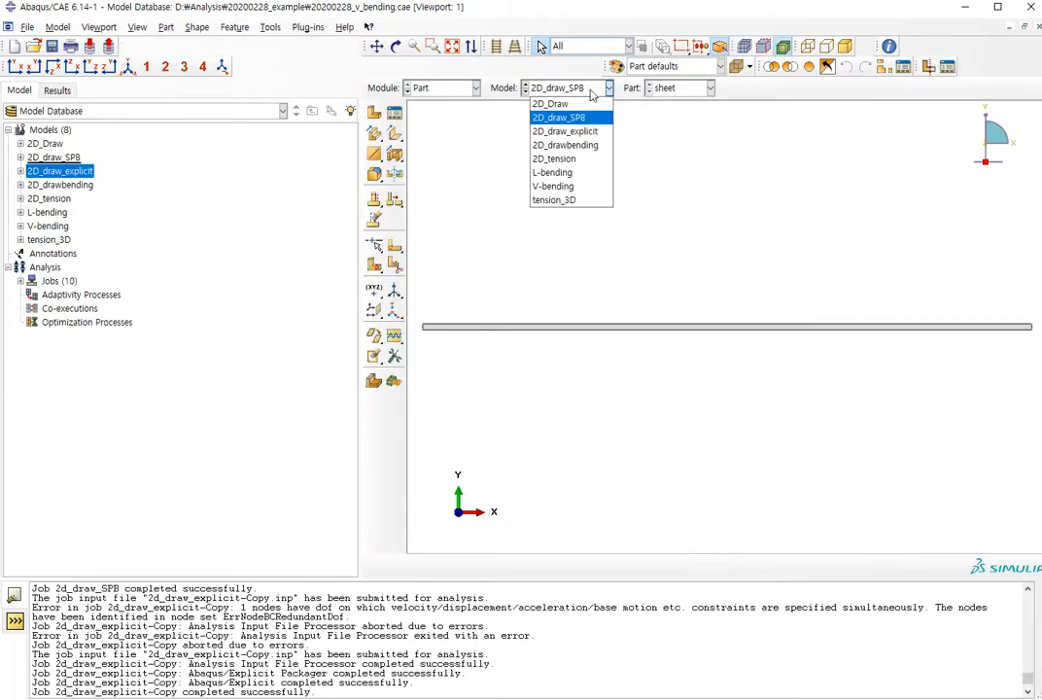
{"action": "left_click", "coordinate": [583, 115]}
{"action": "left_click", "coordinate": [394, 112]}
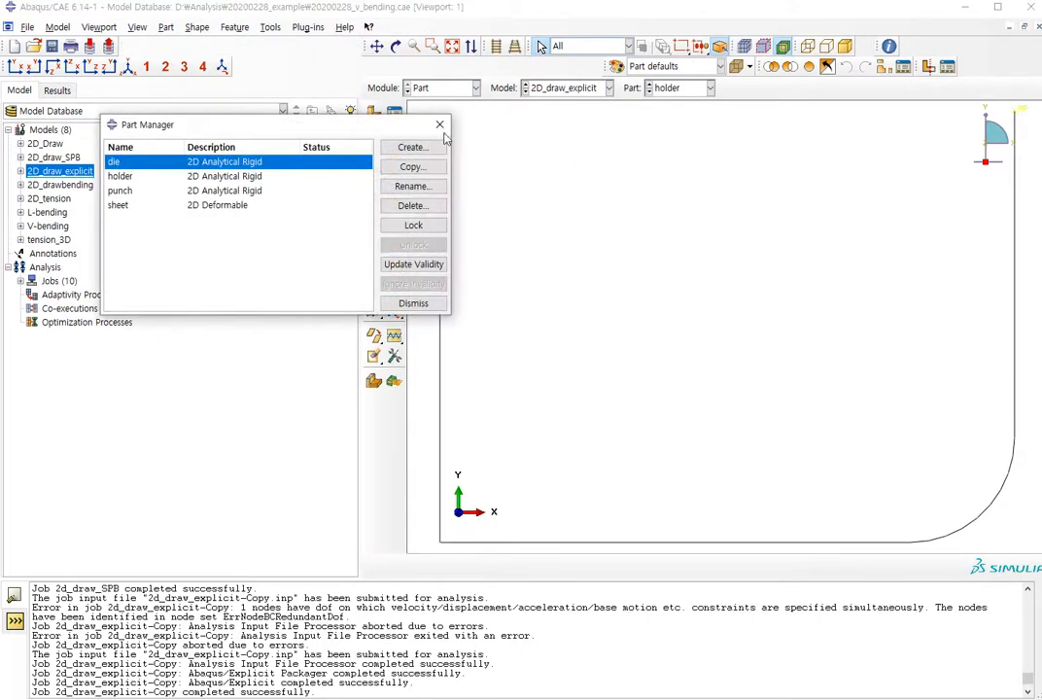
{"action": "left_click", "coordinate": [190, 206]}
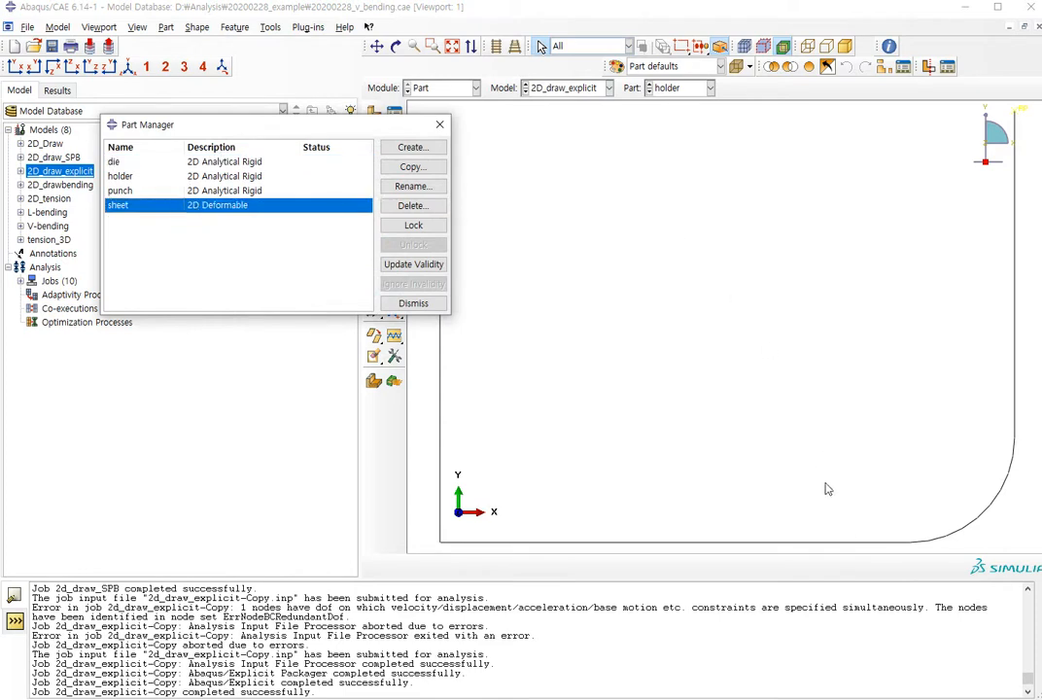
{"action": "left_click", "coordinate": [439, 125]}
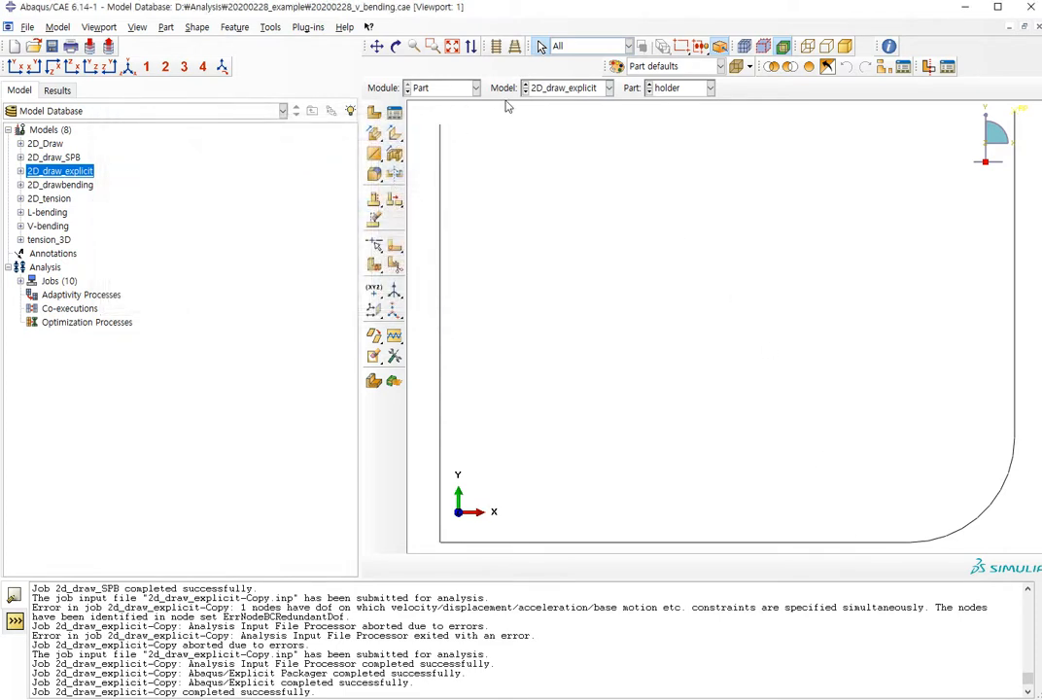
Set up an object copy from 2D_draw_explicit to 2D_draw_SPB with the sheet-1 instance selected.
{"action": "left_click", "coordinate": [474, 89]}
{"action": "left_click", "coordinate": [61, 27]}
{"action": "left_click", "coordinate": [62, 27]}
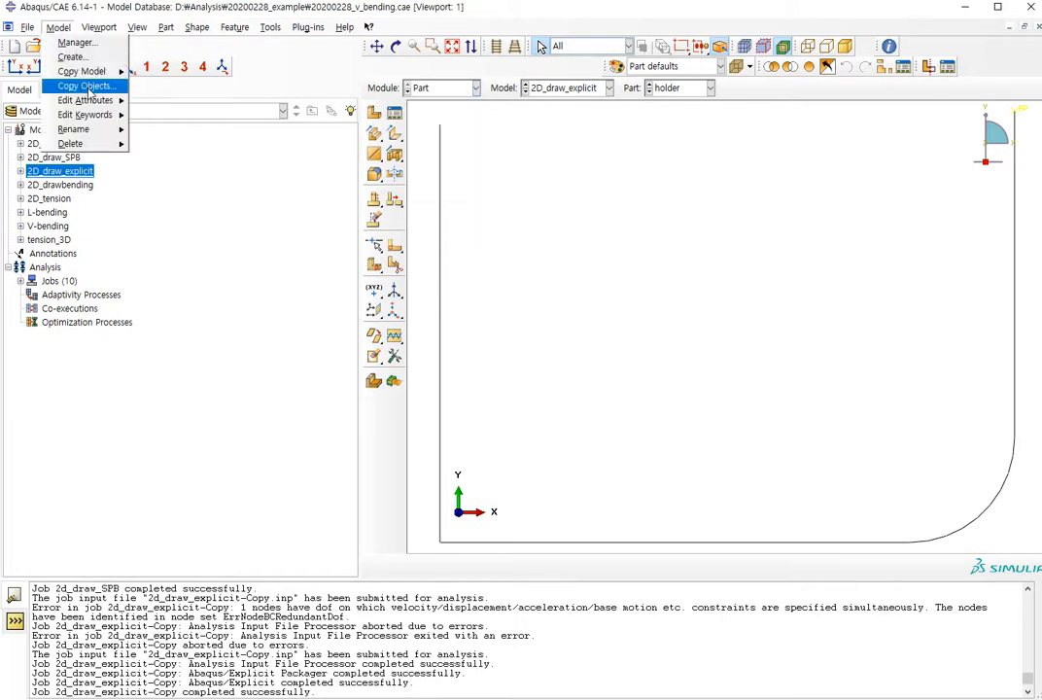
{"action": "left_click", "coordinate": [73, 85]}
{"action": "left_click_drag", "start_coordinate": [874, 115], "coordinate": [279, 178]}
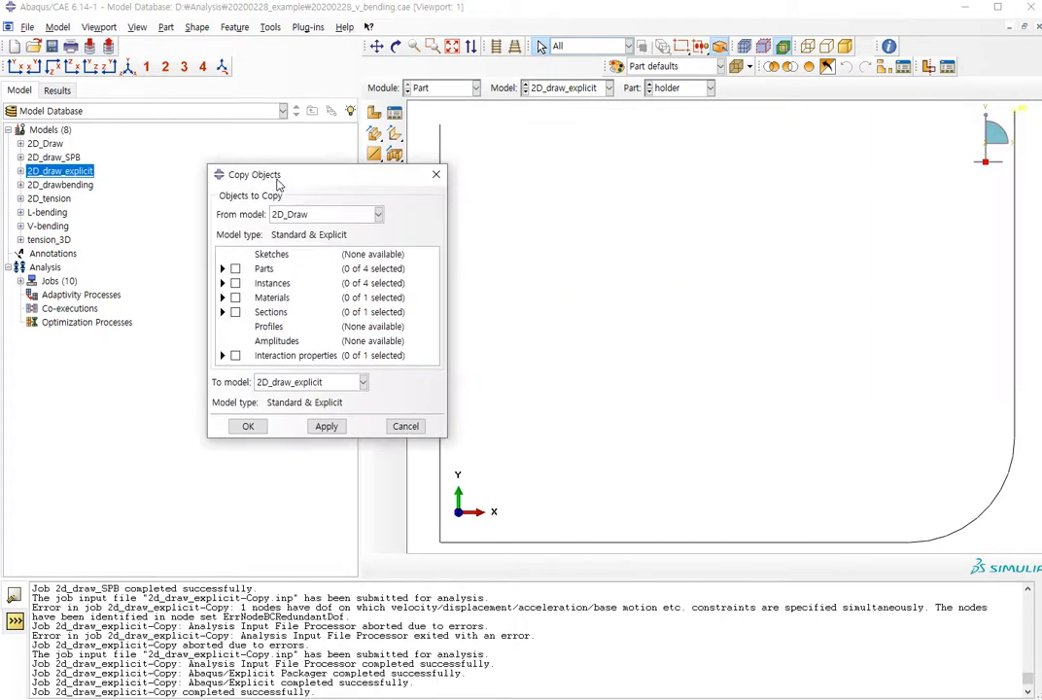
{"action": "left_click", "coordinate": [339, 214]}
{"action": "left_click", "coordinate": [311, 259]}
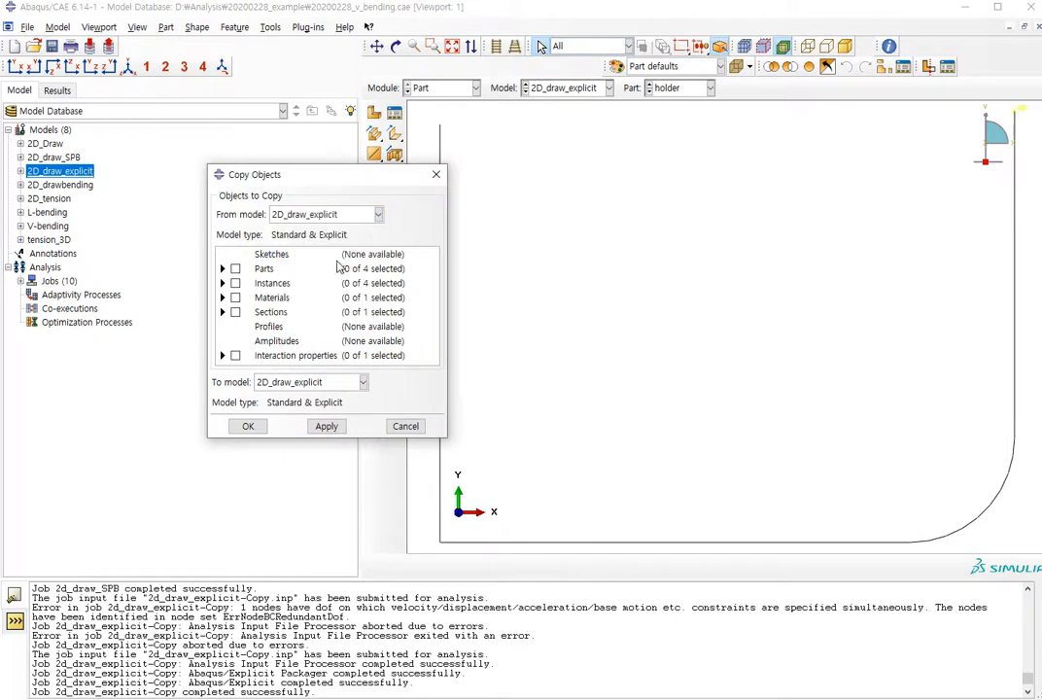
{"action": "left_click", "coordinate": [221, 282]}
{"action": "left_click", "coordinate": [247, 297]}
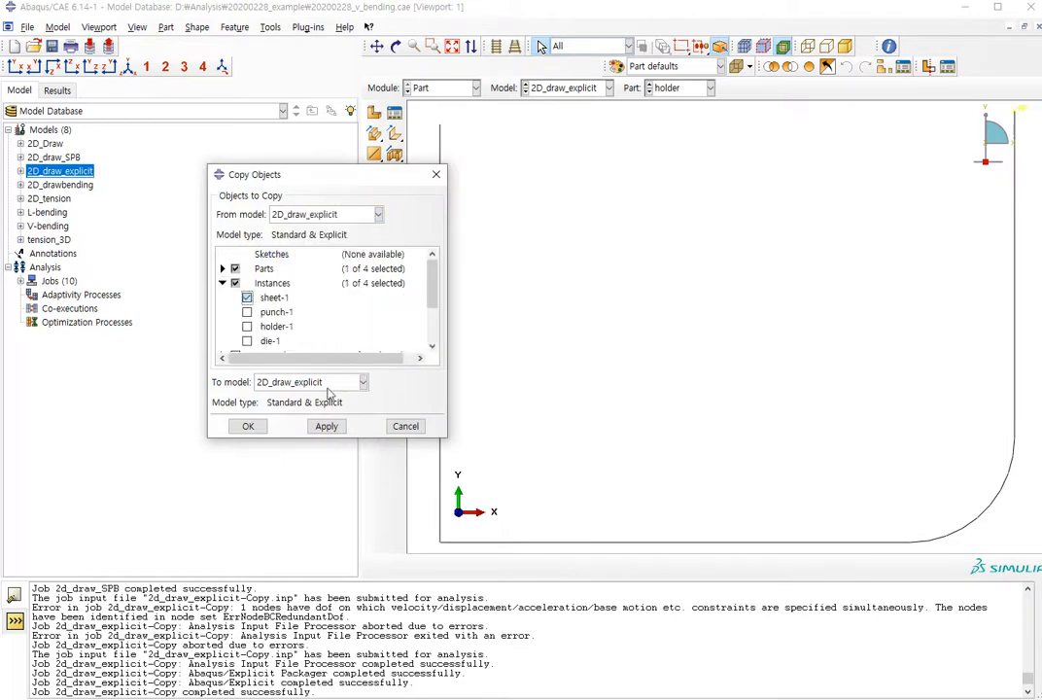
{"action": "left_click", "coordinate": [330, 382]}
{"action": "left_click", "coordinate": [297, 413]}
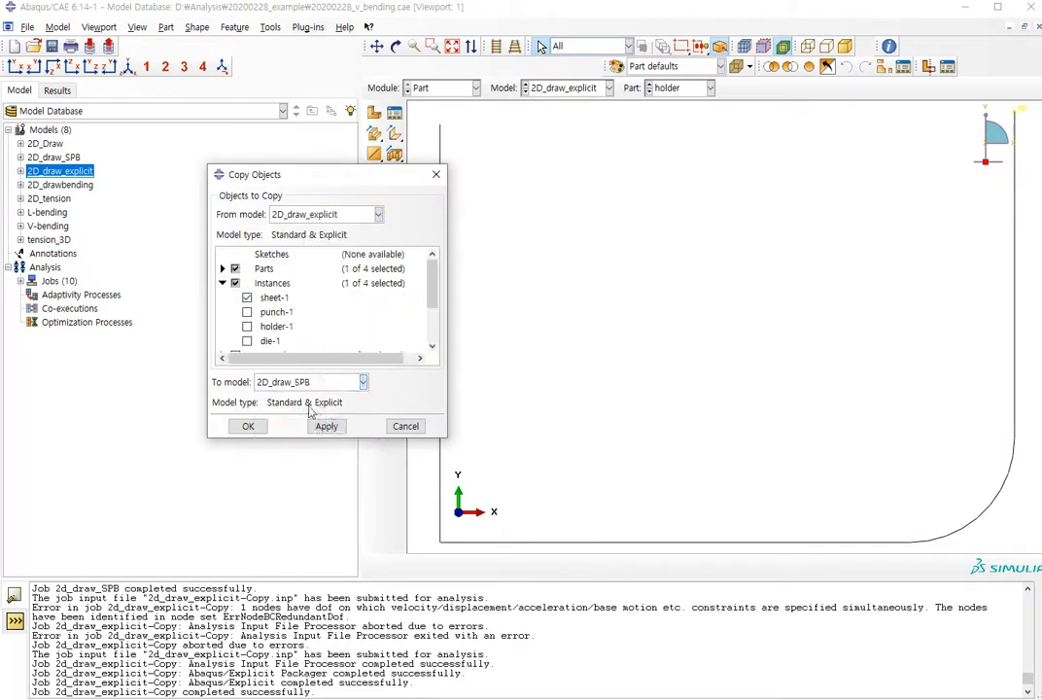
Include the materials and sections in the objects to copy, and cancel the copy.
{"action": "scroll", "coordinate": [307, 335], "scroll_direction": "down", "scroll_amount": 1}
{"action": "left_click", "coordinate": [221, 312]}
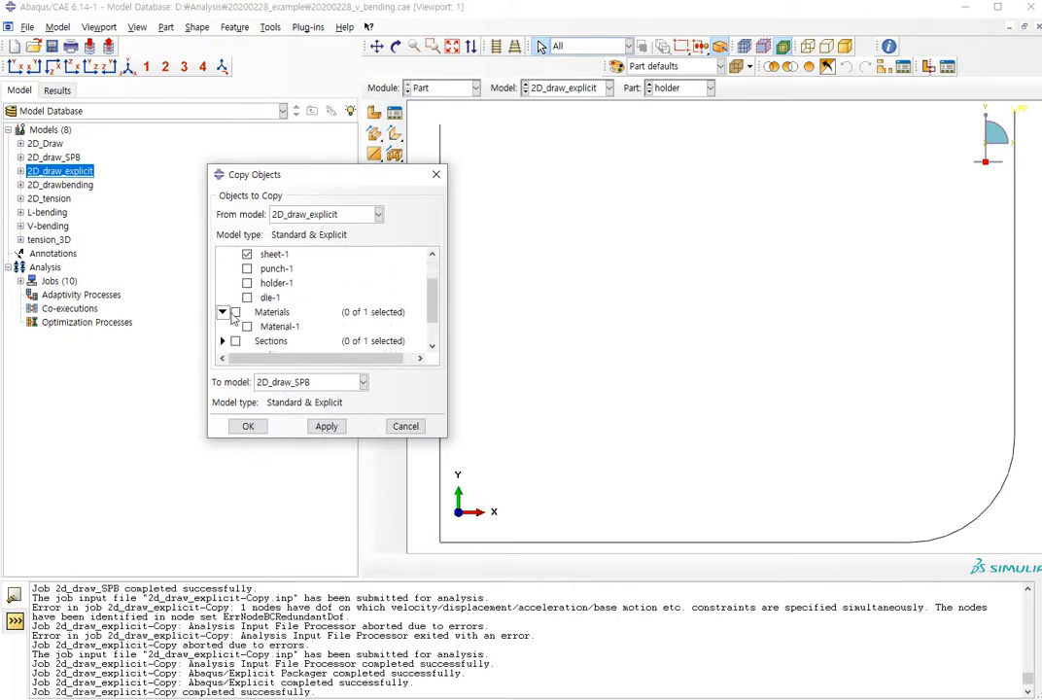
{"action": "left_click", "coordinate": [235, 312]}
{"action": "left_click", "coordinate": [236, 341]}
{"action": "scroll", "coordinate": [270, 355], "scroll_direction": "down", "scroll_amount": 2}
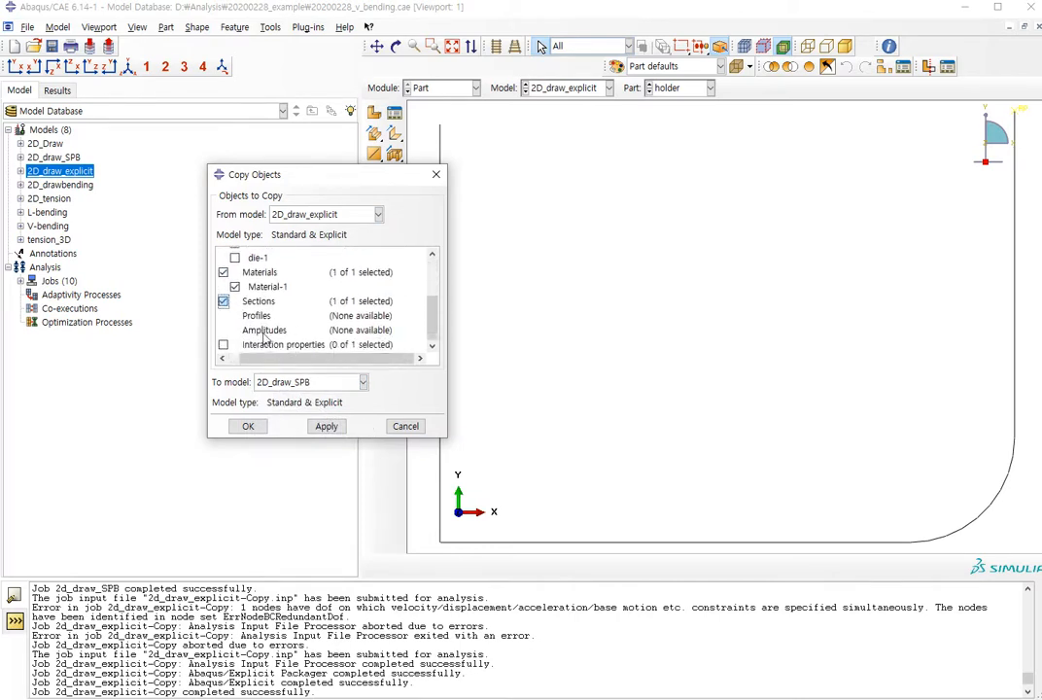
{"action": "left_click", "coordinate": [405, 426]}
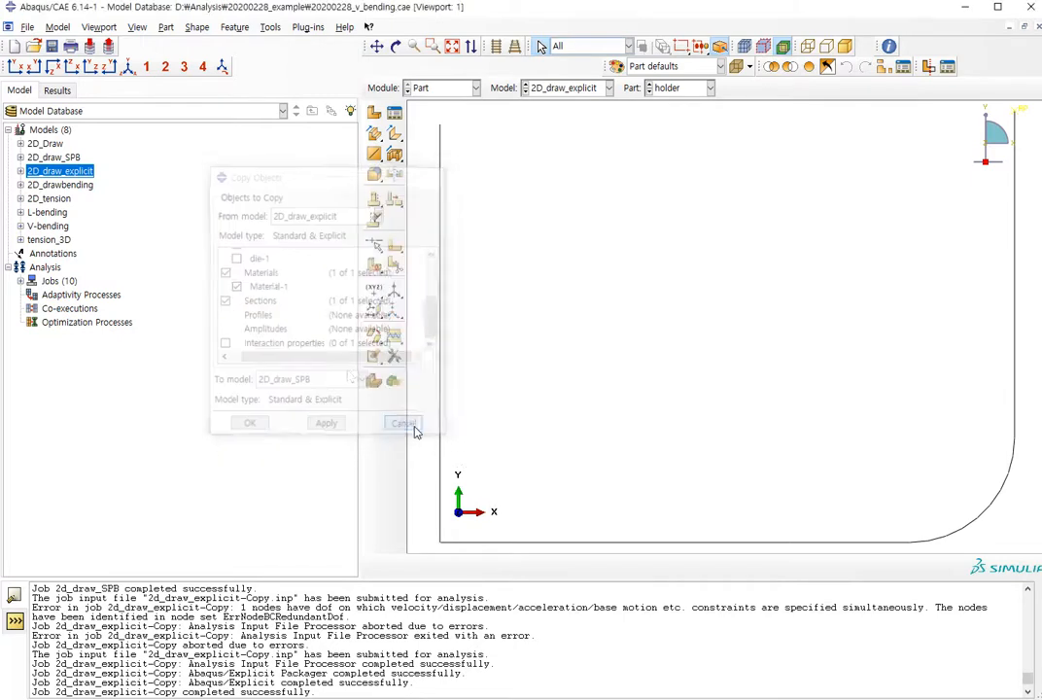